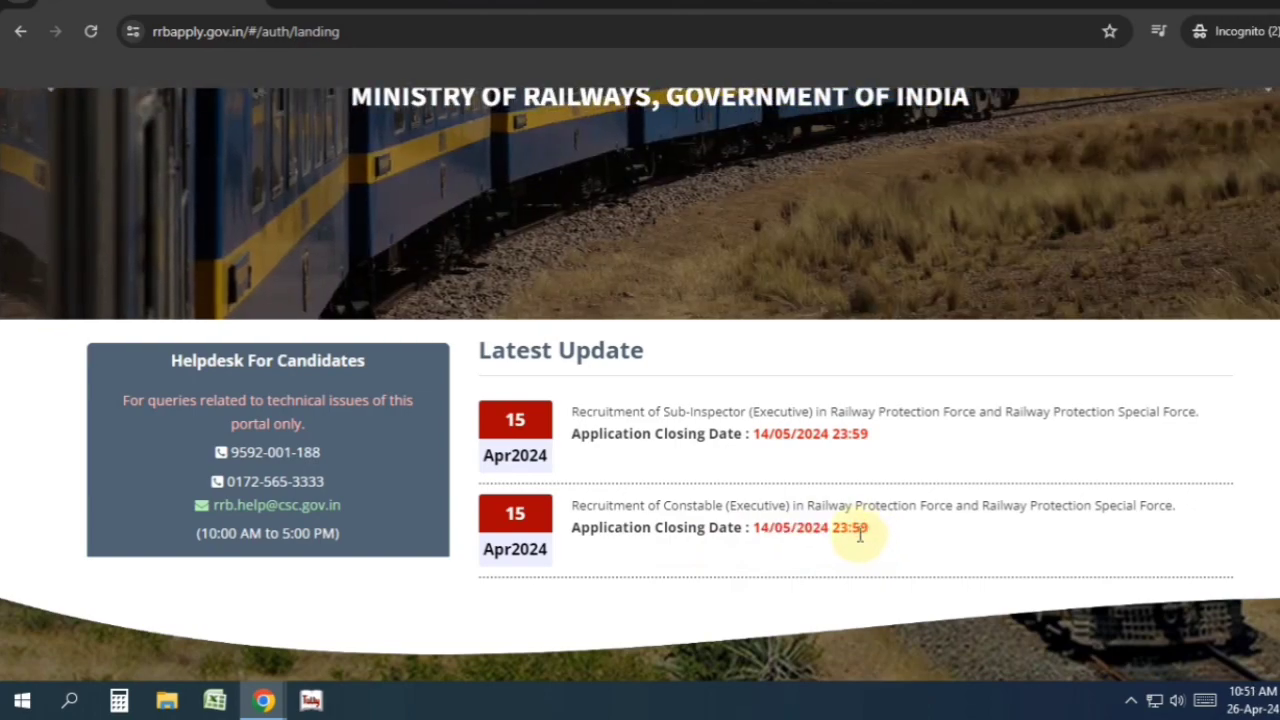
Step: Scroll up to the banner and open the Apply dropdown with account creation and sign-in options
{"action": "scroll", "coordinate": [845, 515], "scroll_direction": "up", "scroll_amount": 3}
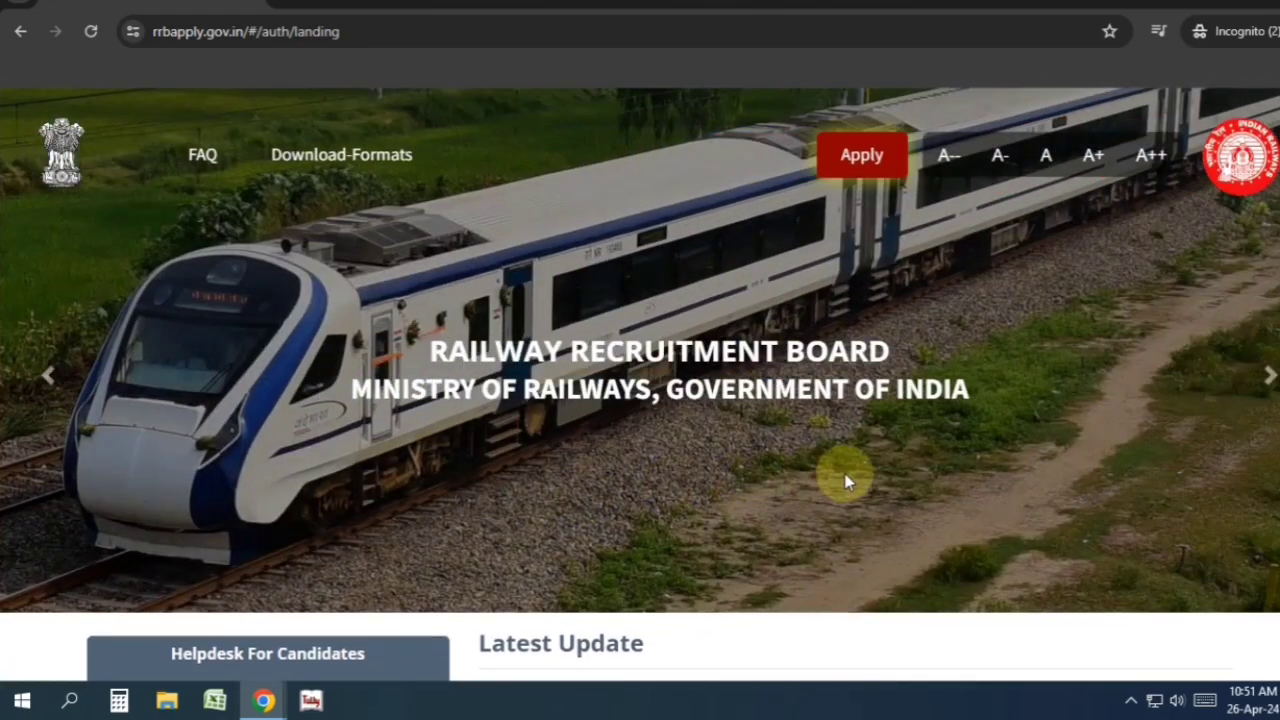
{"action": "left_click", "coordinate": [872, 176]}
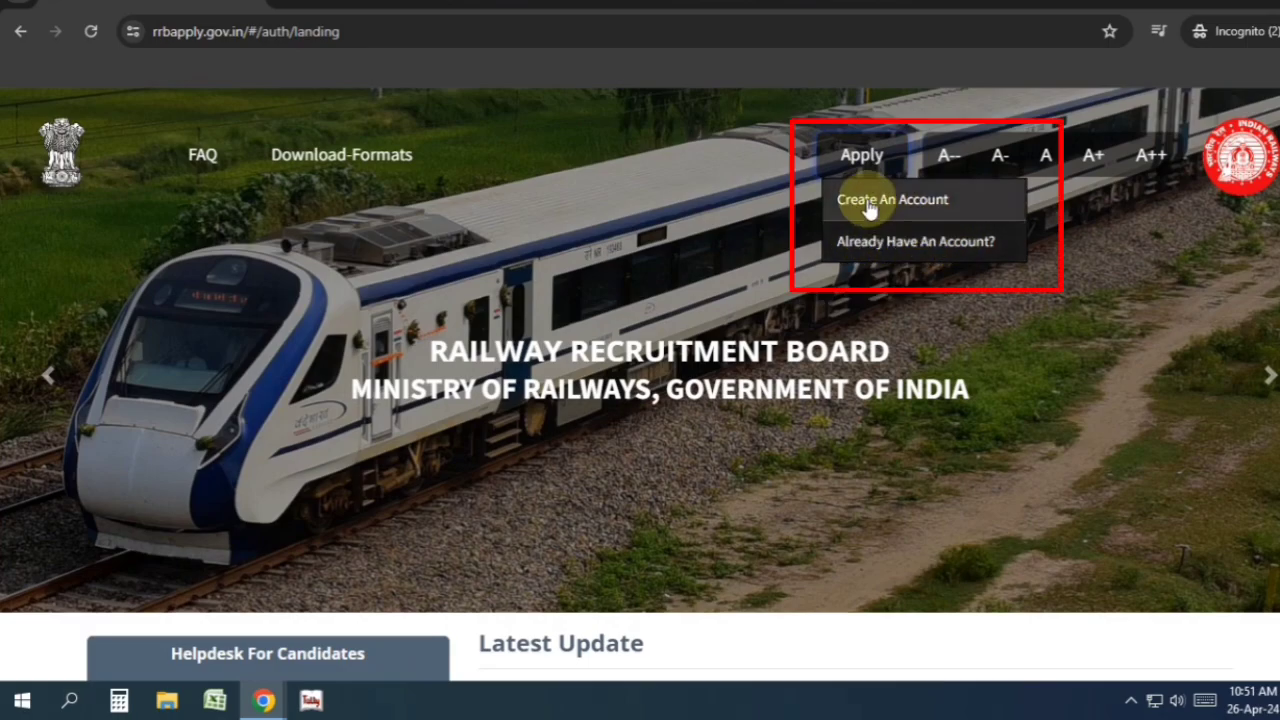
Step: Choose Create An Account and dismiss the Please Note notice about already-registered candidates
{"action": "left_click", "coordinate": [905, 201]}
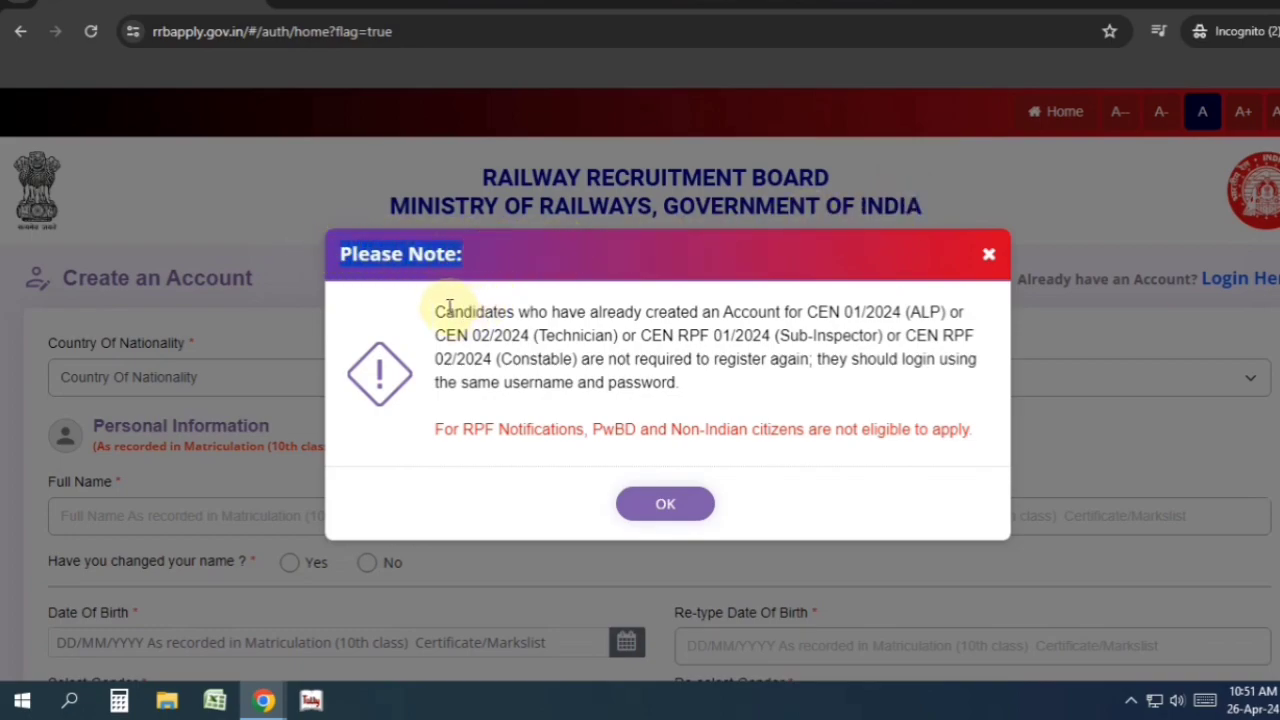
{"action": "left_click_drag", "start_coordinate": [432, 313], "coordinate": [978, 438]}
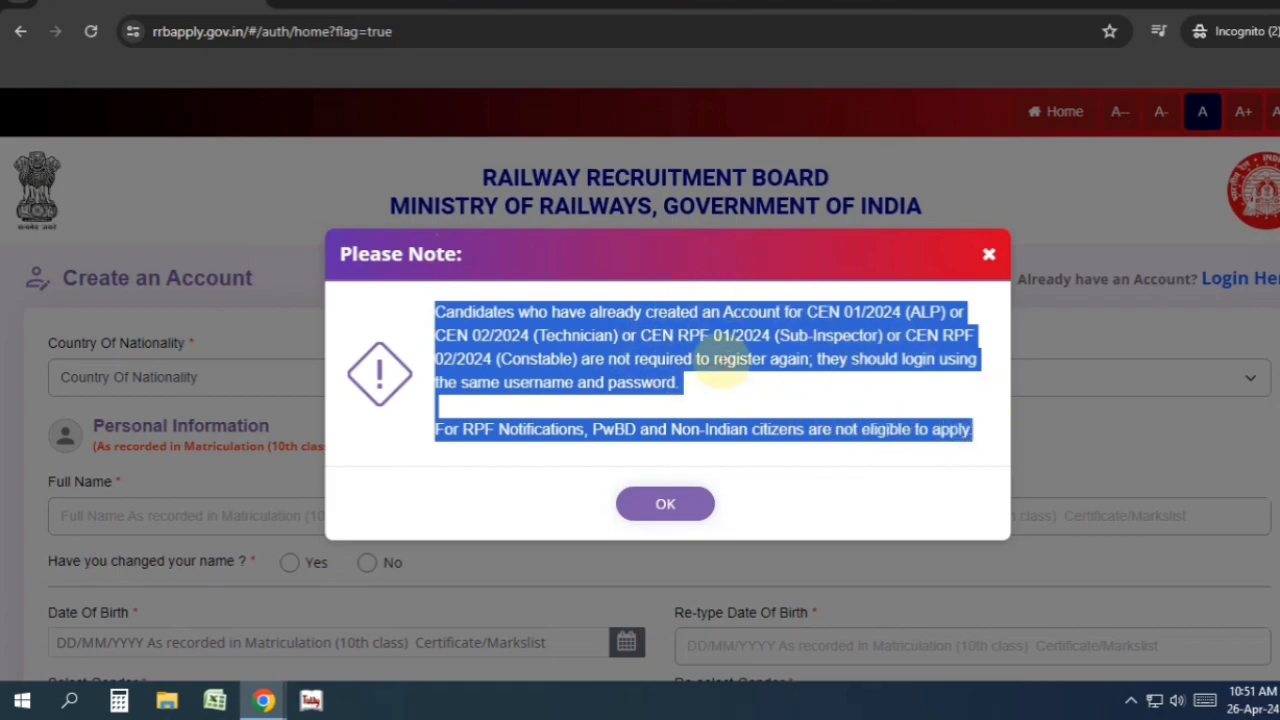
{"action": "left_click", "coordinate": [632, 496]}
Step: Set nationality to India and go over the Full Name and Re-type Full Name fields
{"action": "left_click", "coordinate": [210, 377]}
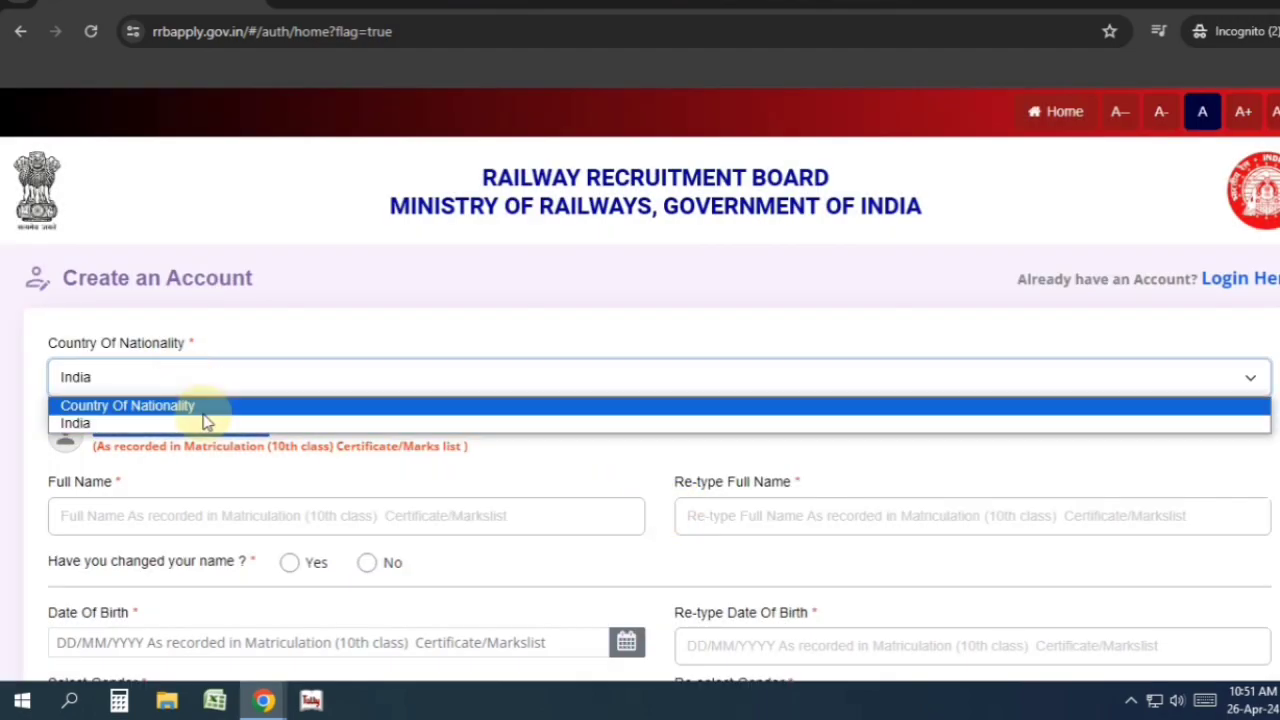
{"action": "left_click", "coordinate": [113, 422]}
{"action": "left_click", "coordinate": [423, 434]}
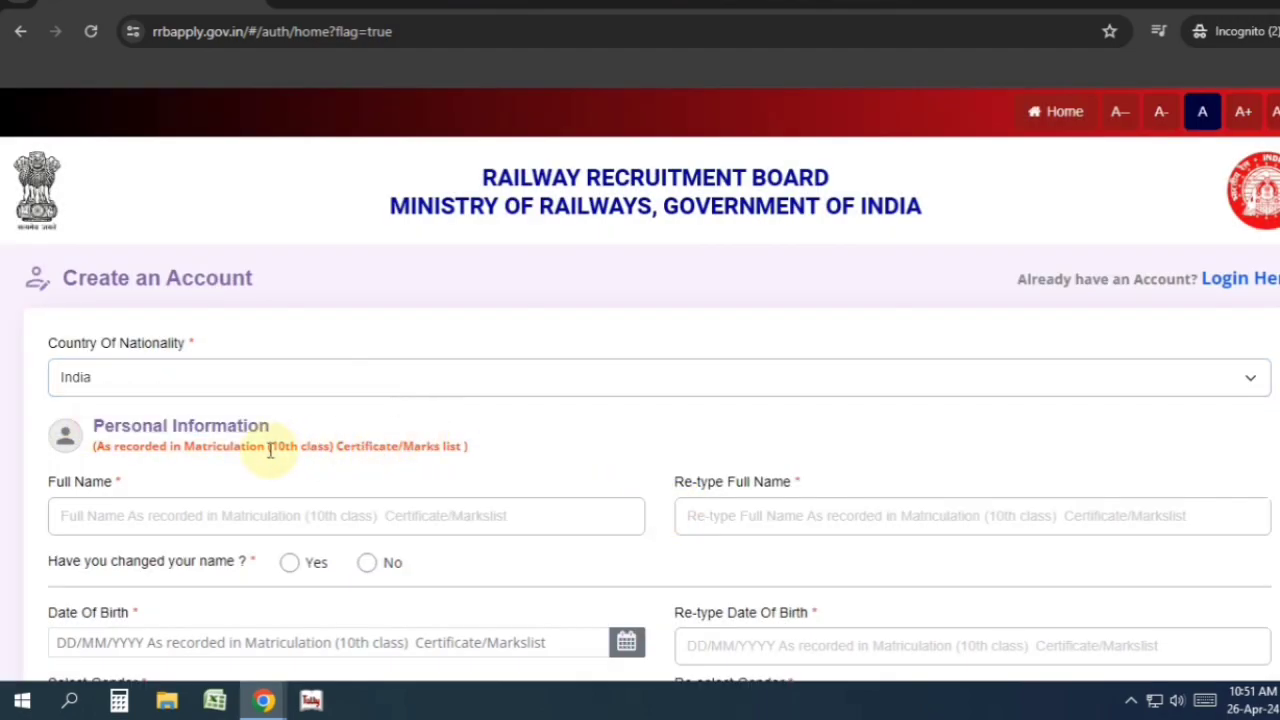
{"action": "scroll", "coordinate": [243, 488], "scroll_direction": "down", "scroll_amount": 1}
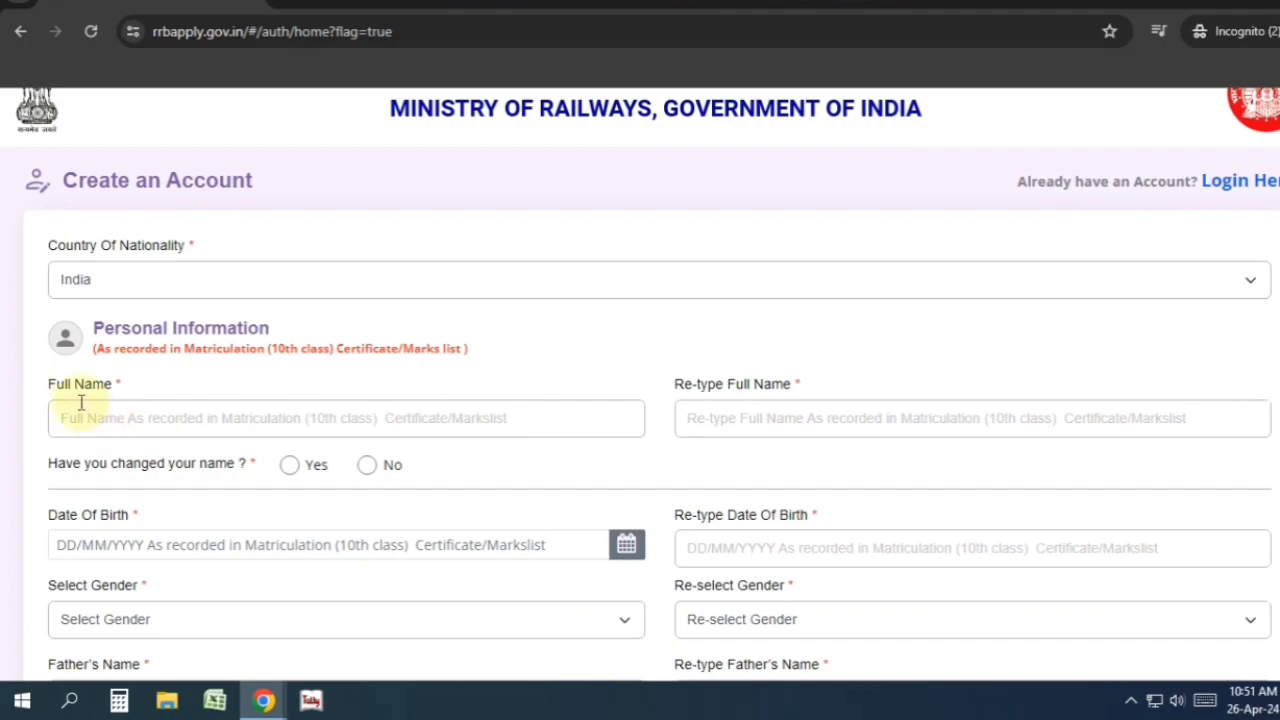
{"action": "left_click_drag", "start_coordinate": [80, 392], "coordinate": [125, 388]}
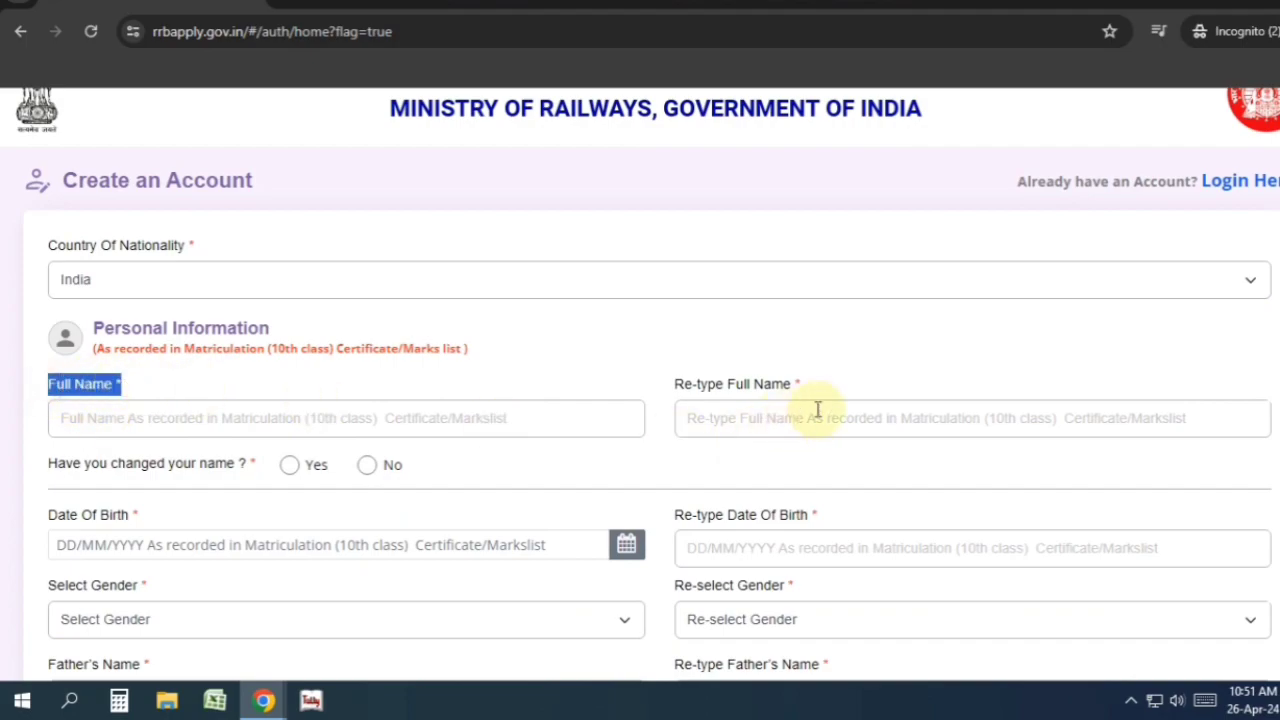
{"action": "left_click_drag", "start_coordinate": [676, 388], "coordinate": [803, 388]}
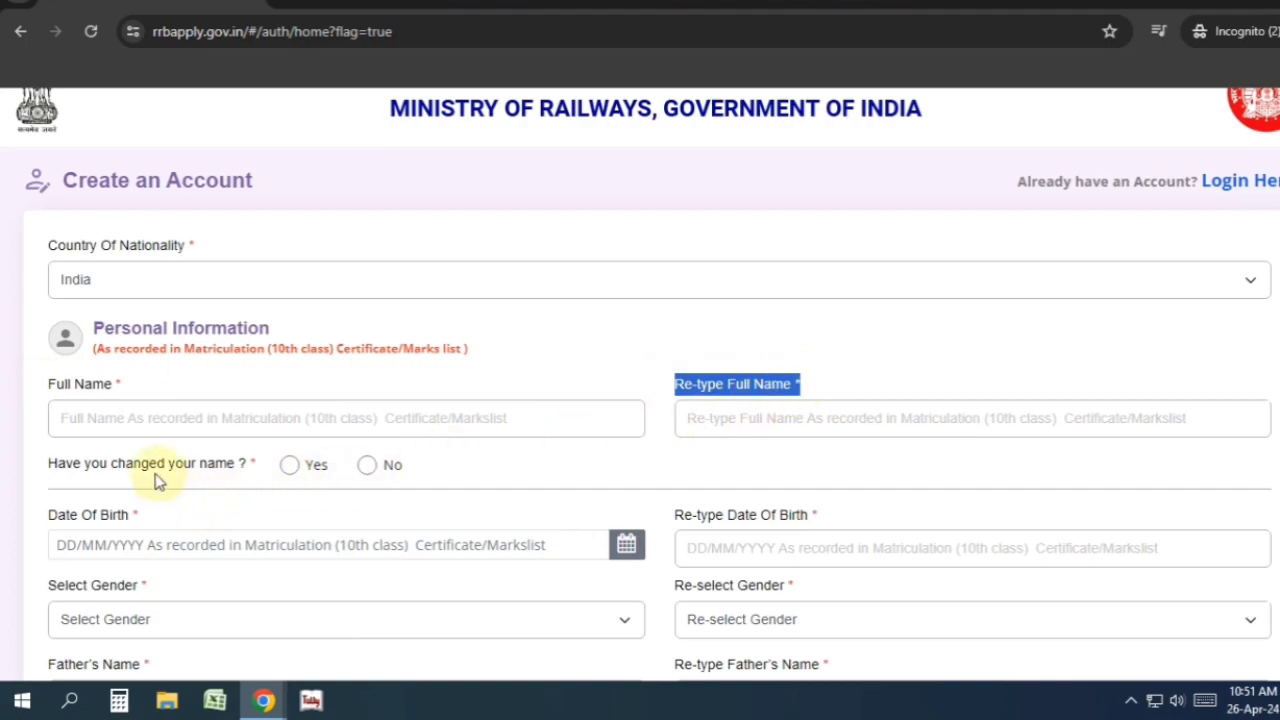
{"action": "left_click", "coordinate": [68, 468]}
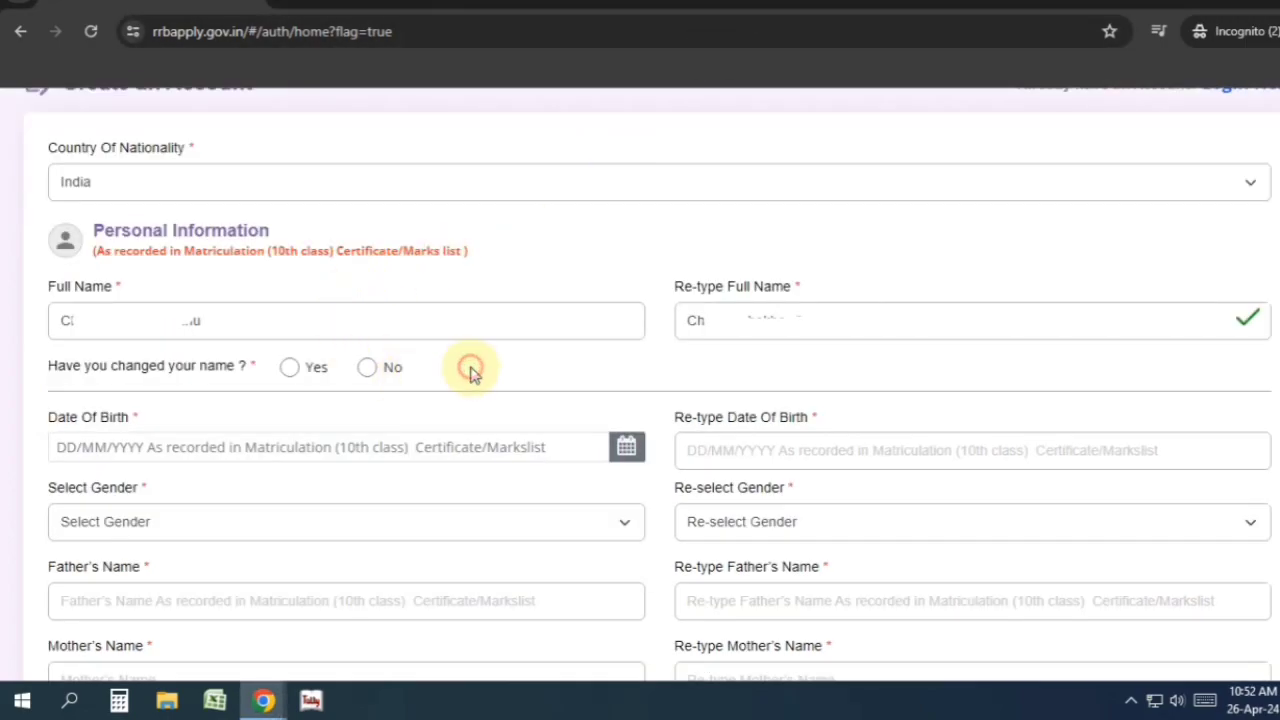
Step: Answer No to name change, fill both date of birth fields, and choose Male for gender twice
{"action": "left_click_drag", "start_coordinate": [37, 370], "coordinate": [423, 360]}
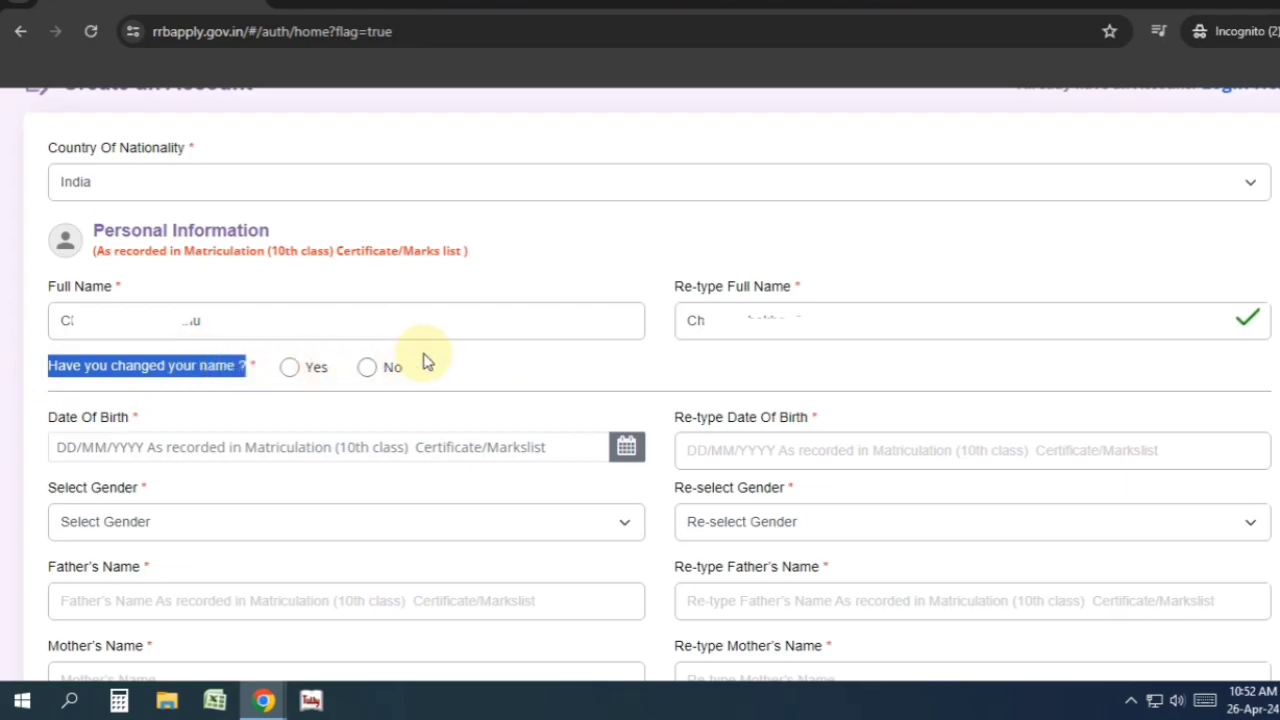
{"action": "left_click", "coordinate": [367, 368]}
{"action": "left_click", "coordinate": [104, 440]}
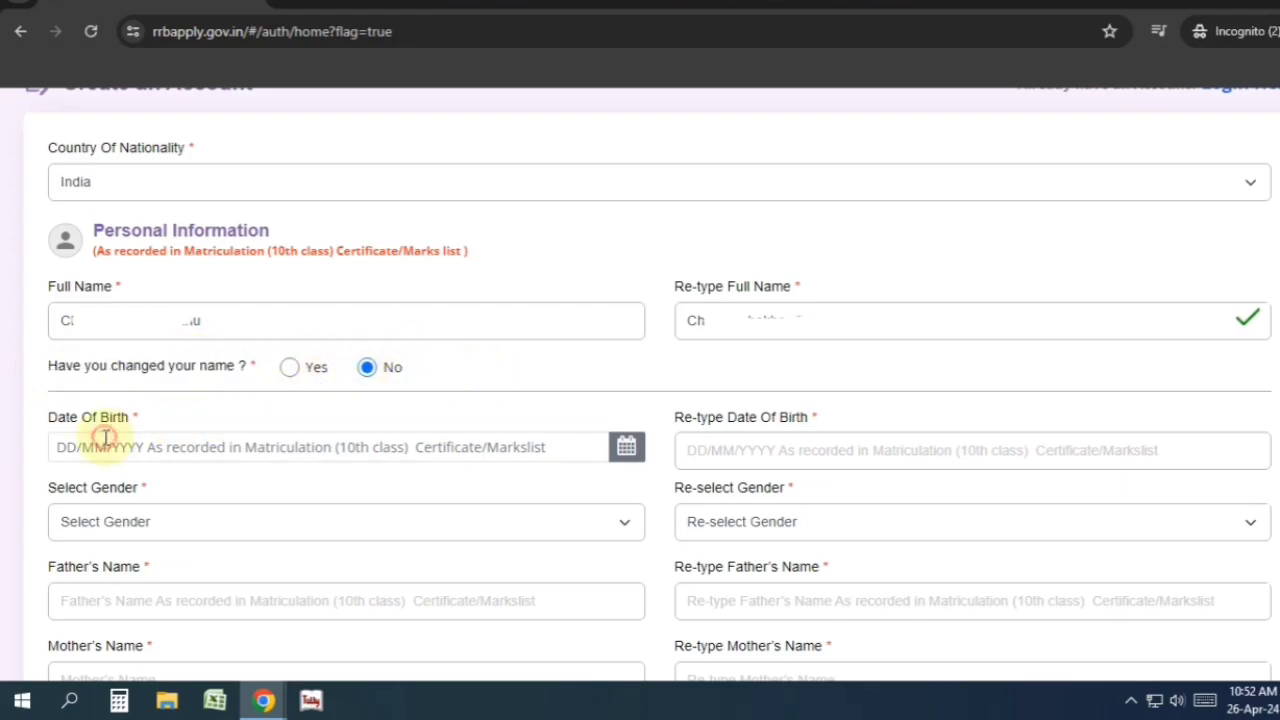
{"action": "left_click", "coordinate": [779, 452]}
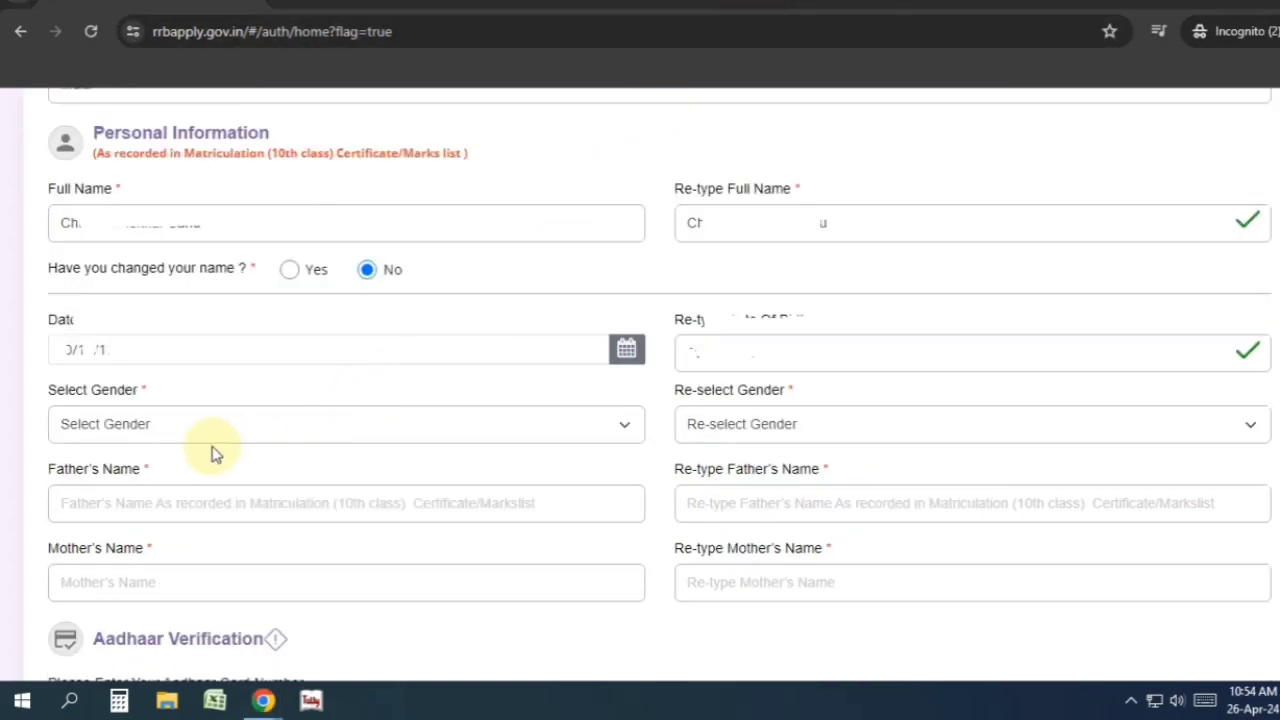
{"action": "left_click", "coordinate": [109, 428]}
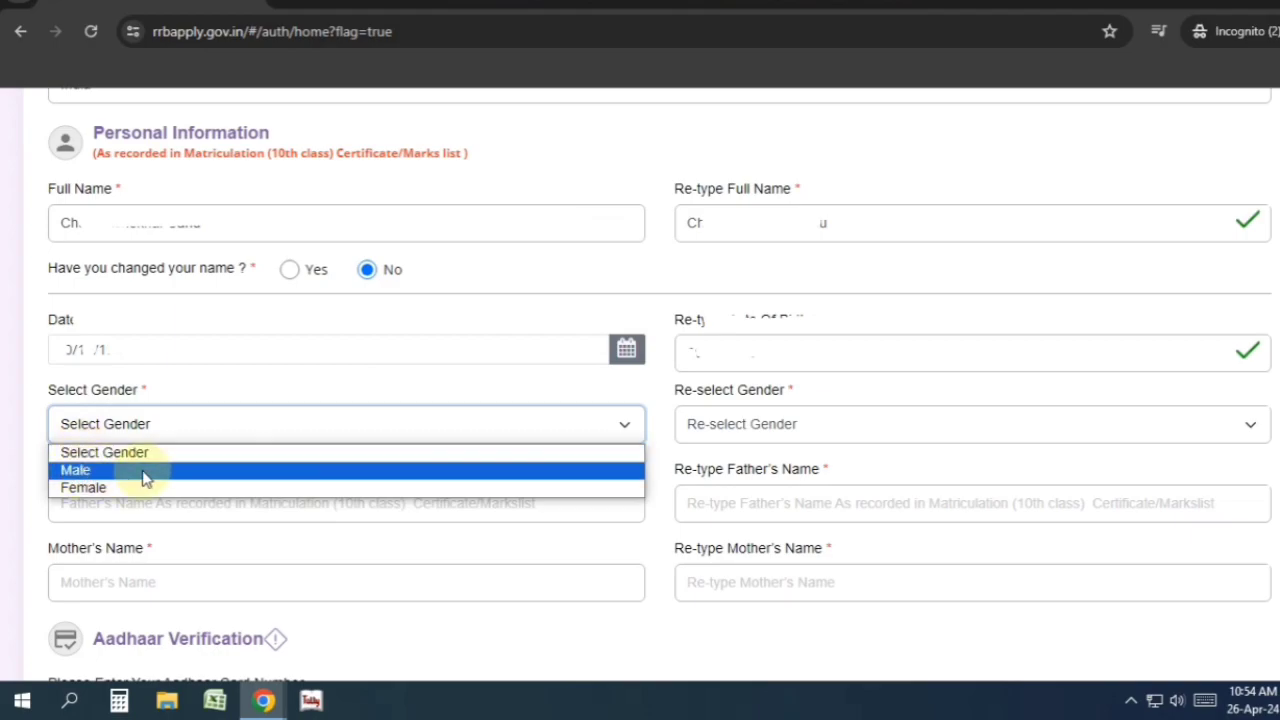
{"action": "left_click", "coordinate": [112, 474]}
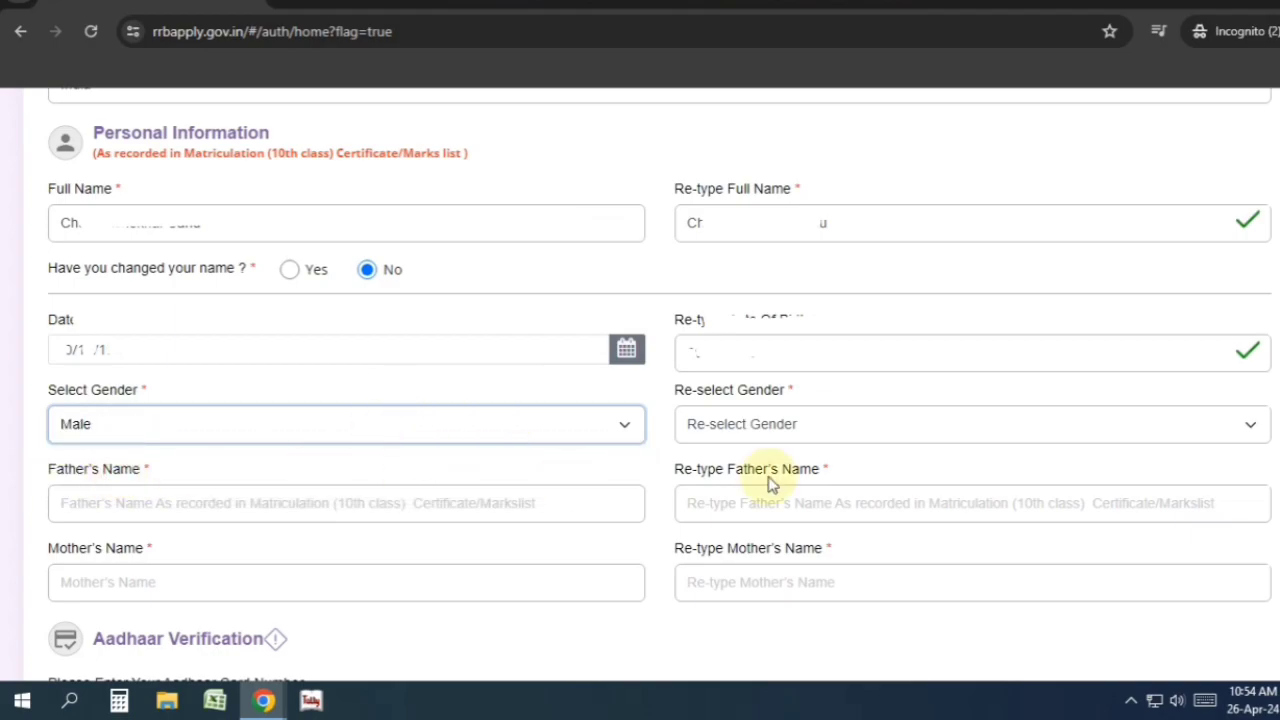
{"action": "left_click", "coordinate": [764, 432]}
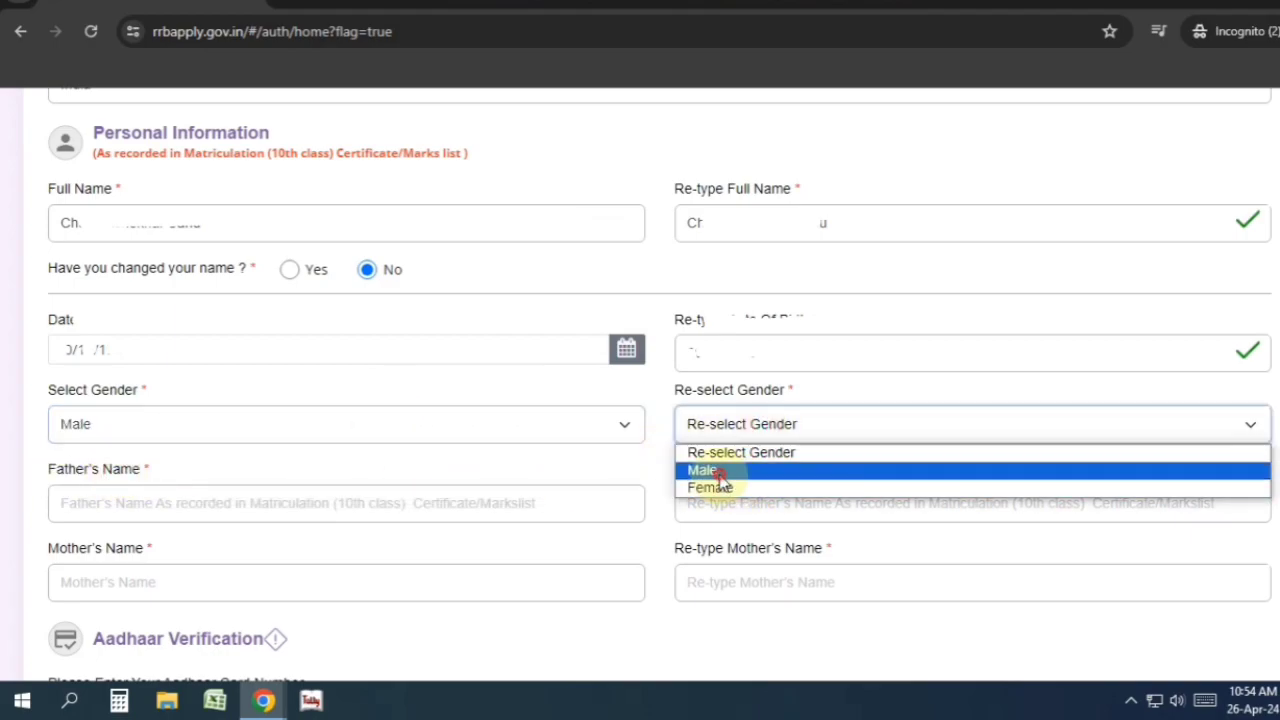
{"action": "left_click", "coordinate": [716, 472]}
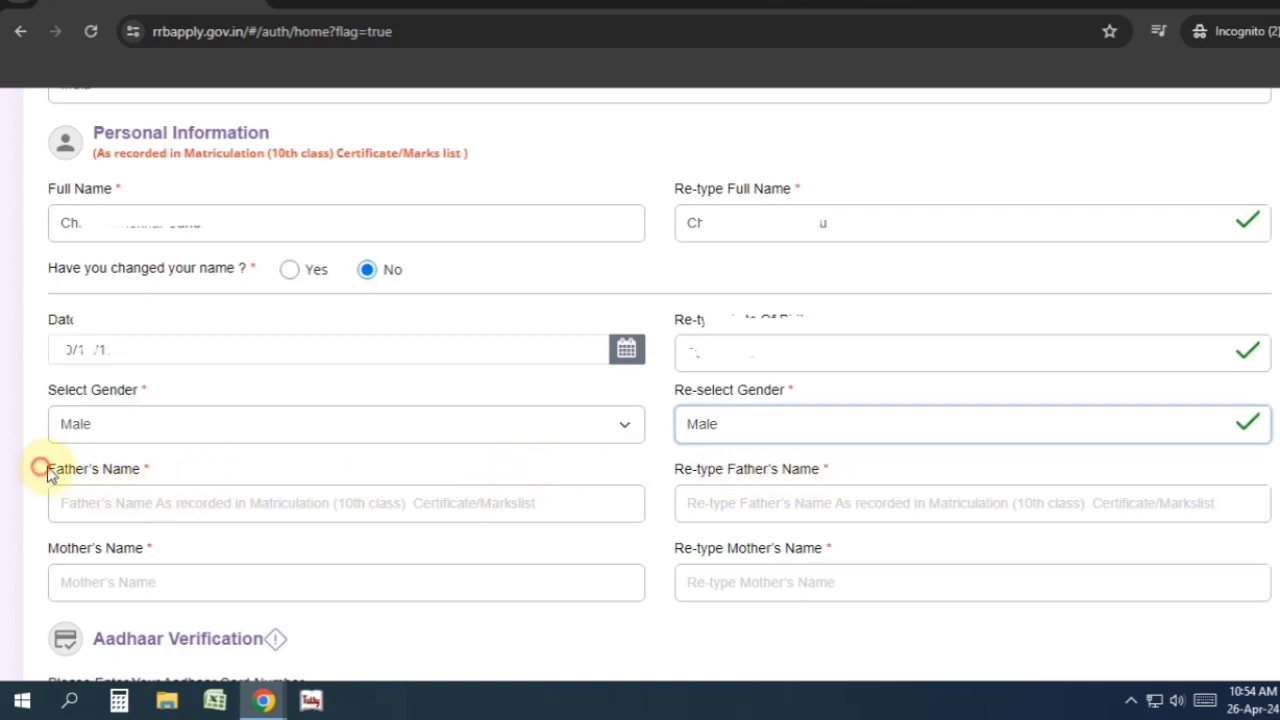
Step: Fill in the father's name, its re-typed confirmation, and the mother's name
{"action": "left_click_drag", "start_coordinate": [43, 473], "coordinate": [237, 480]}
{"action": "left_click_drag", "start_coordinate": [680, 476], "coordinate": [917, 474]}
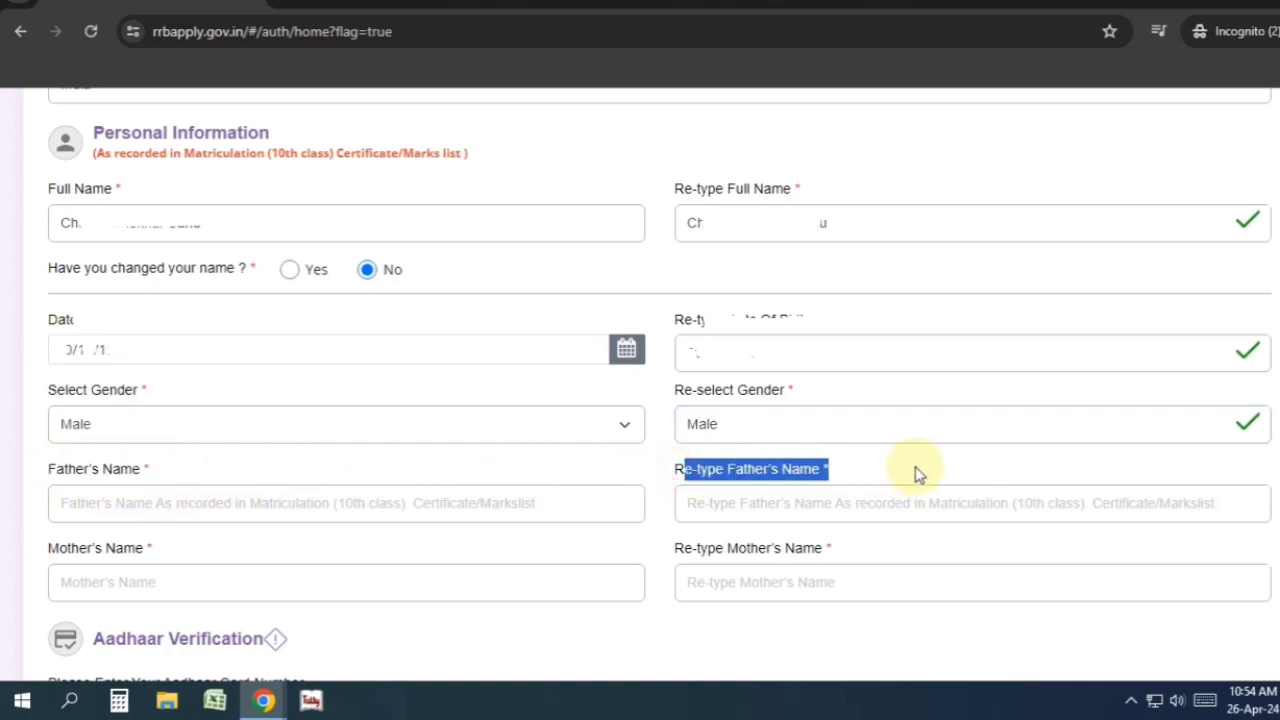
{"action": "left_click_drag", "start_coordinate": [45, 550], "coordinate": [777, 551]}
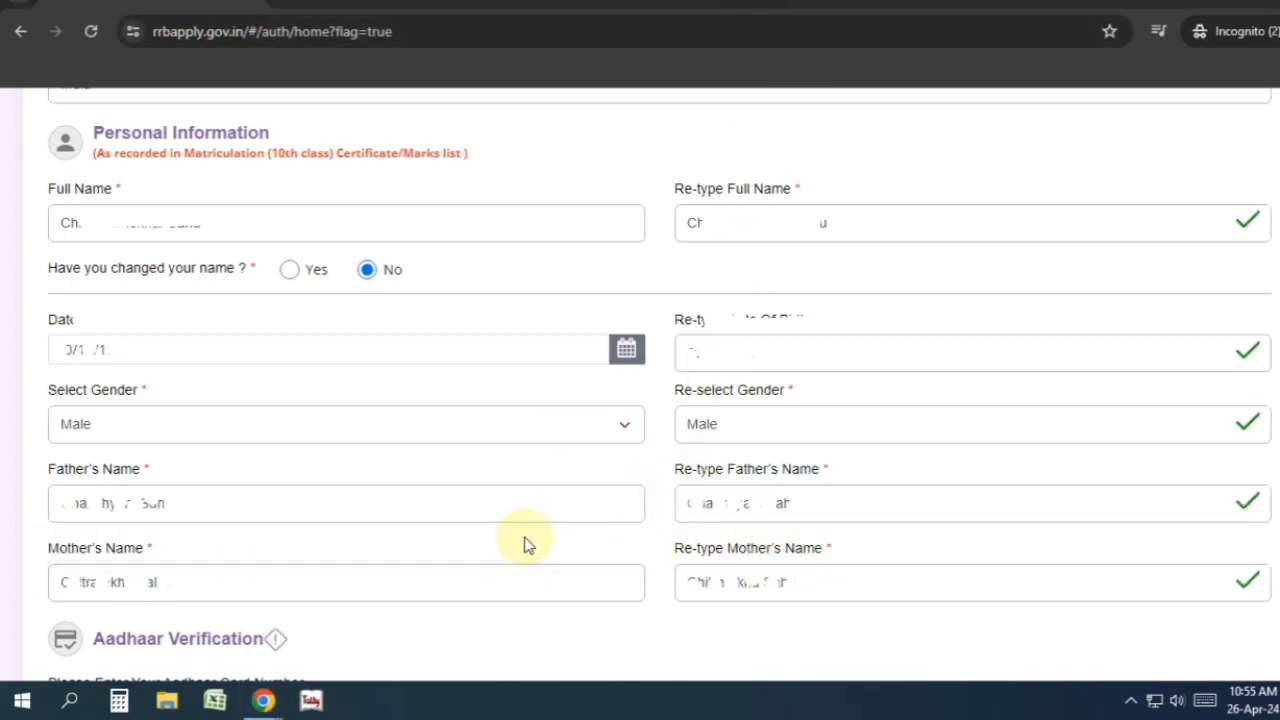
{"action": "left_click", "coordinate": [329, 505]}
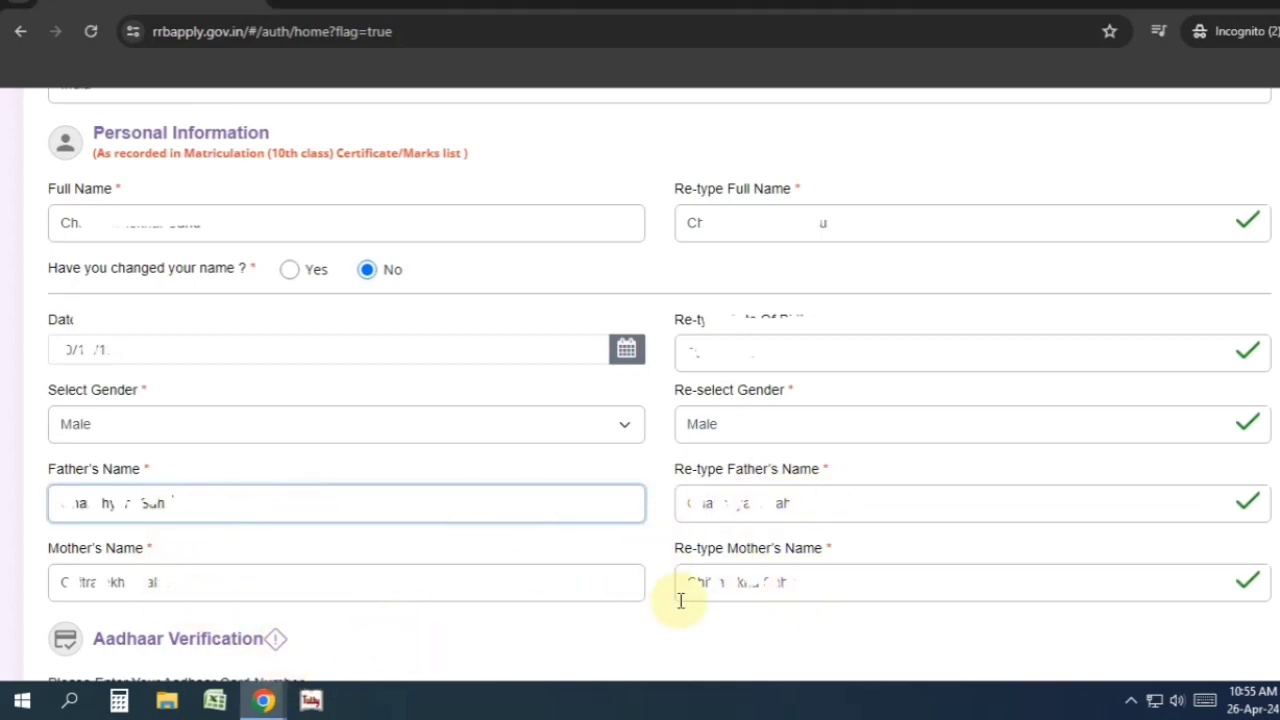
Step: Paste the Aadhaar card number into Aadhaar Verification and start Verify Using Aadhaar
{"action": "scroll", "coordinate": [700, 95], "scroll_direction": "down", "scroll_amount": 5}
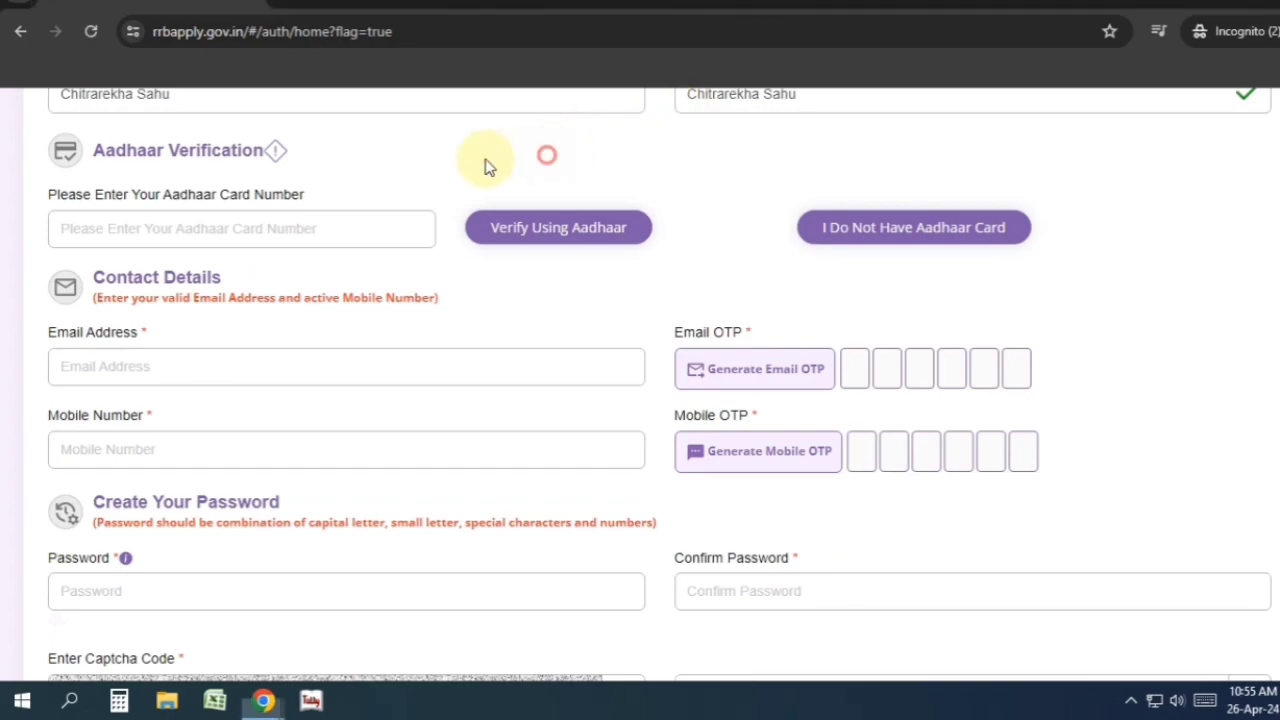
{"action": "left_click_drag", "start_coordinate": [125, 150], "coordinate": [246, 150]}
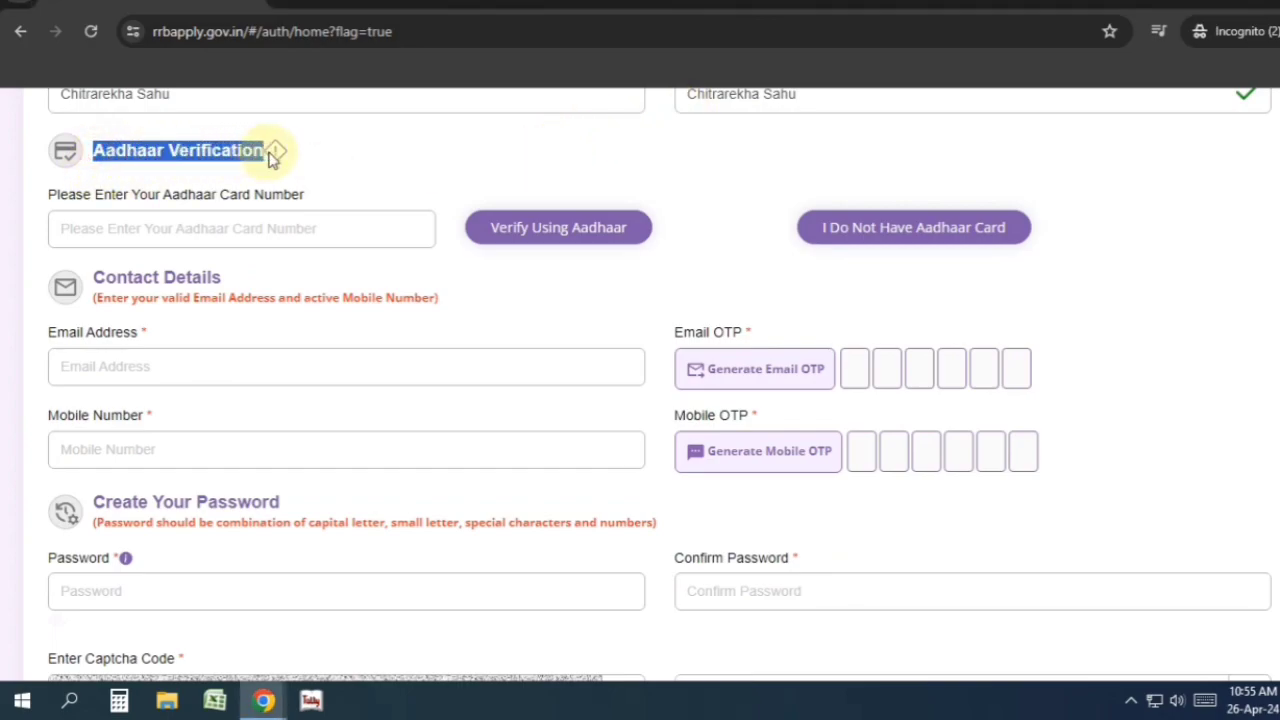
{"action": "left_click_drag", "start_coordinate": [46, 192], "coordinate": [329, 194]}
{"action": "left_click", "coordinate": [79, 219]}
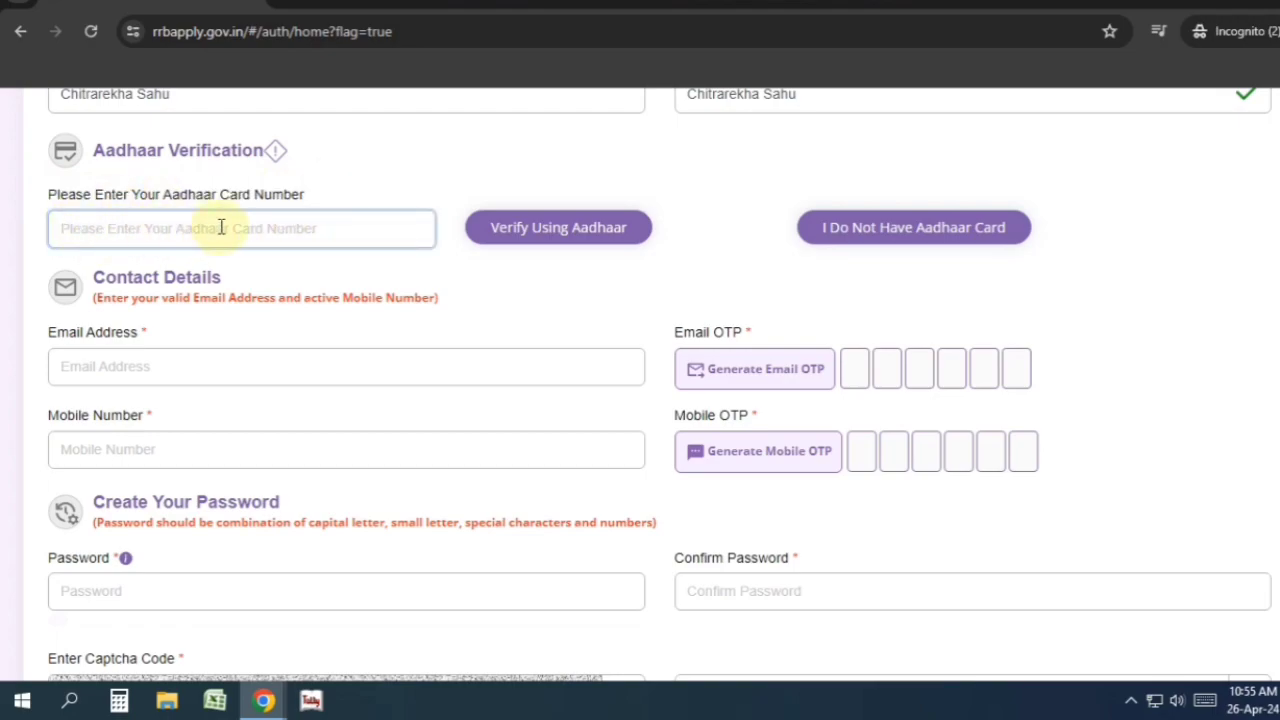
{"action": "left_click", "coordinate": [586, 229]}
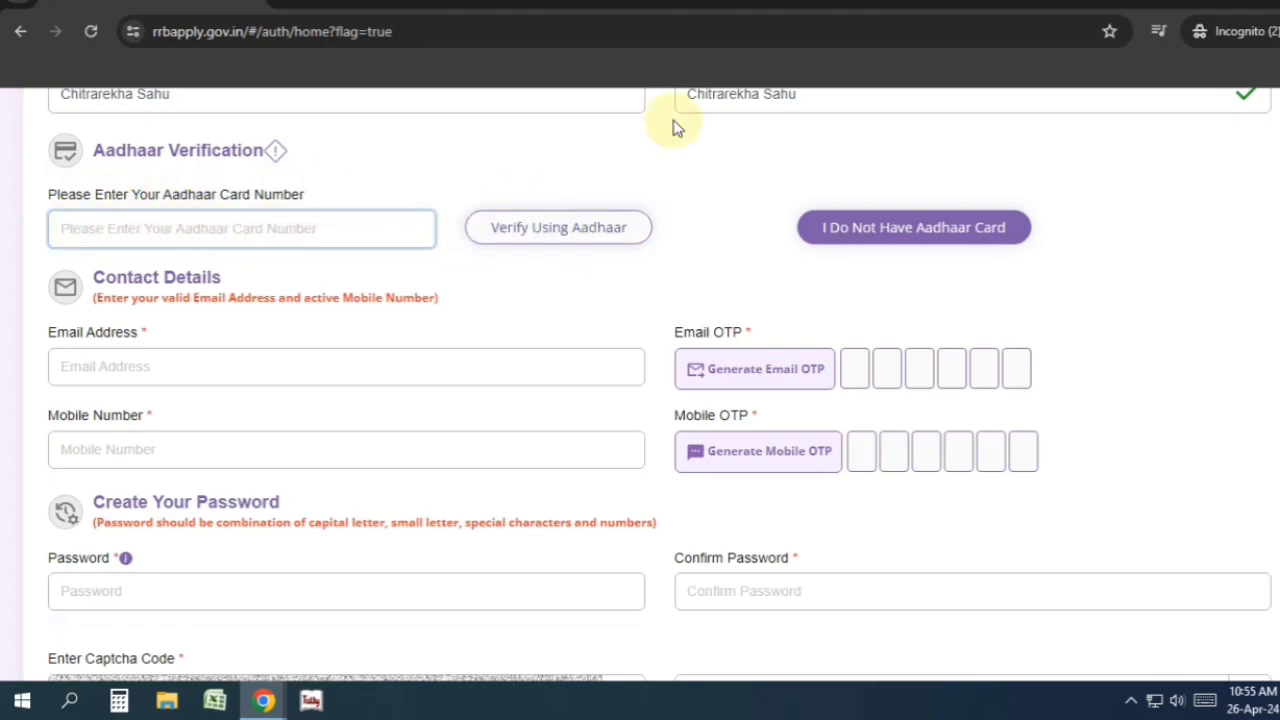
{"action": "key", "text": "ctrl+v"}
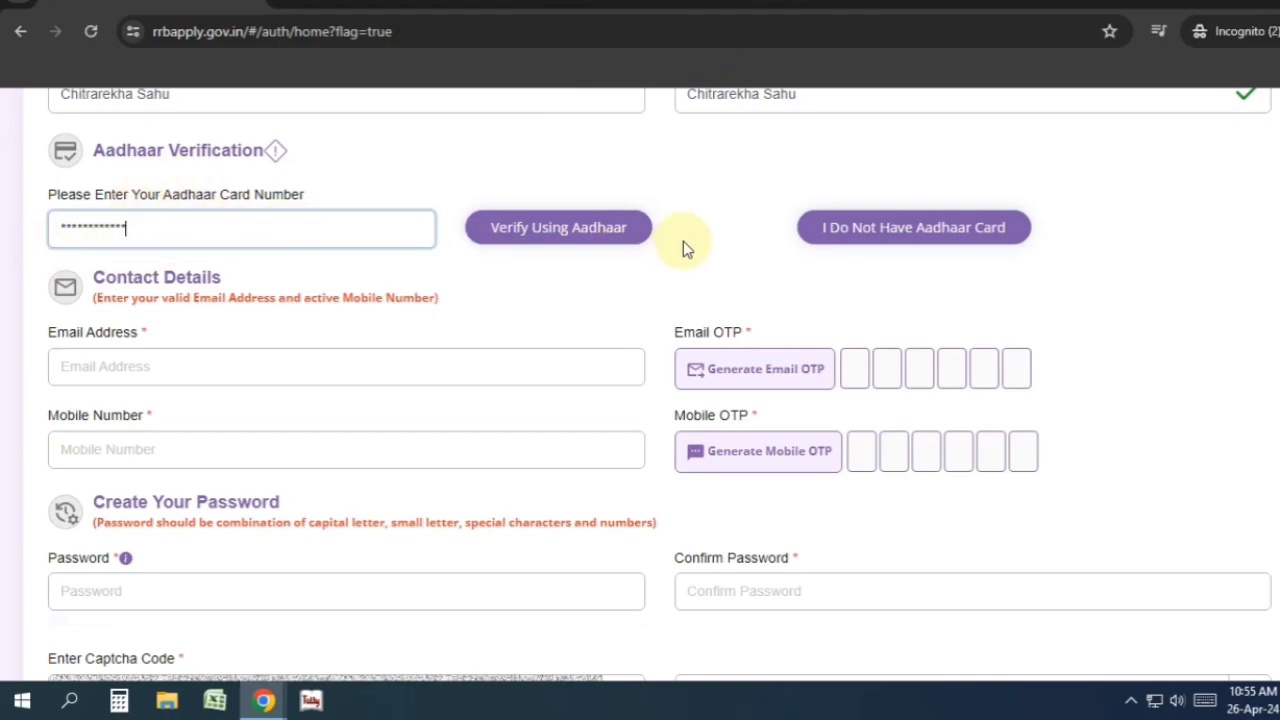
{"action": "left_click", "coordinate": [606, 229]}
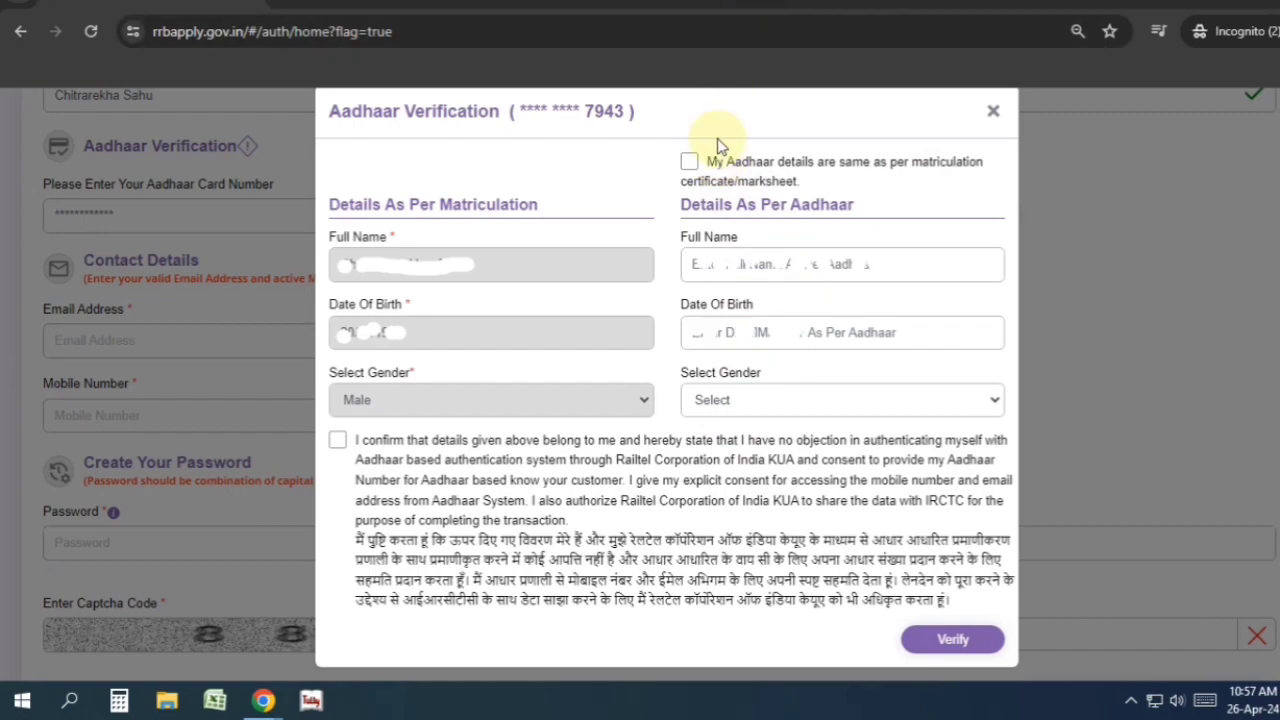
Step: Tick that Aadhaar details match the matriculation record and submit the verification
{"action": "left_click", "coordinate": [689, 162]}
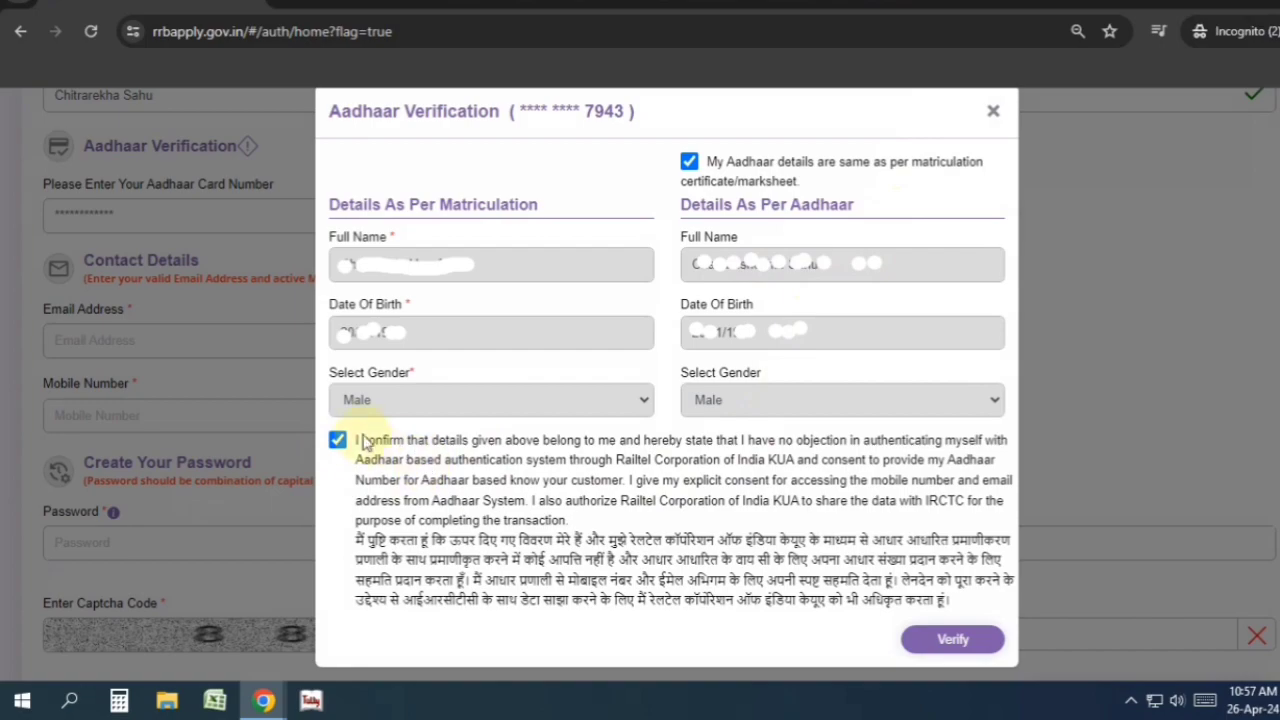
{"action": "left_click", "coordinate": [943, 644]}
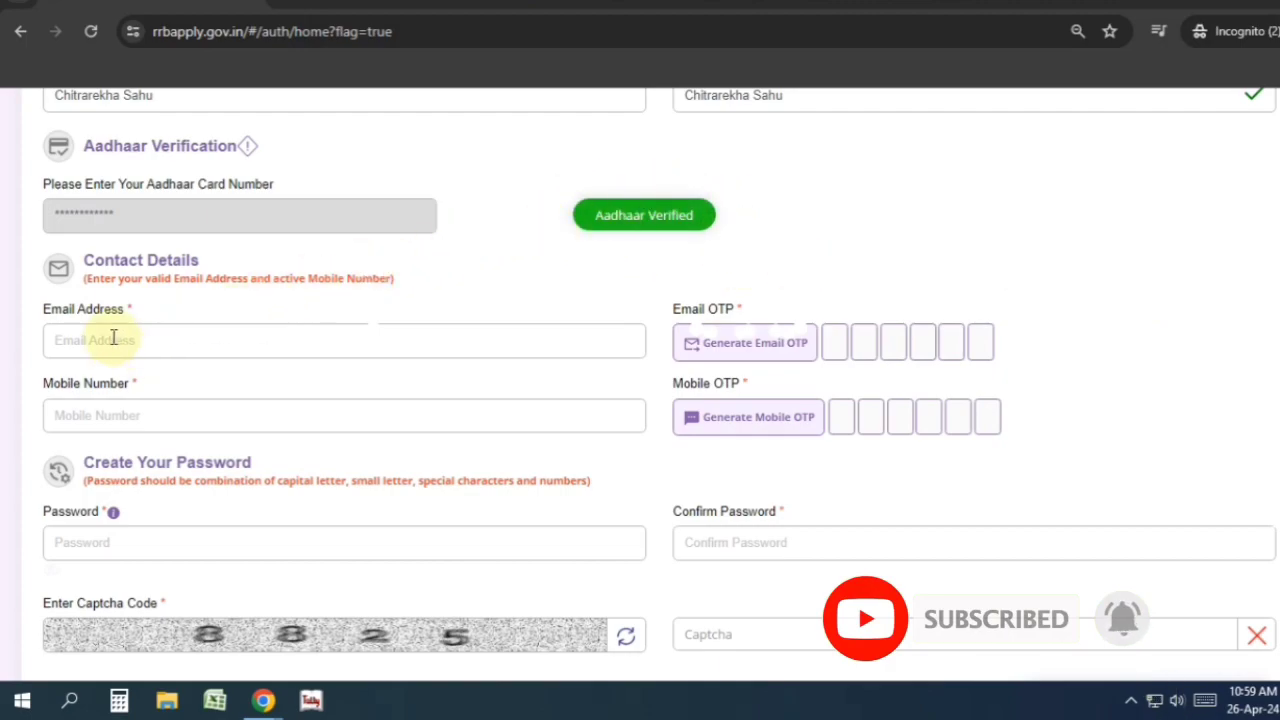
Step: Paste the email address, generate the email OTP and type the received code
{"action": "left_click_drag", "start_coordinate": [38, 305], "coordinate": [200, 314]}
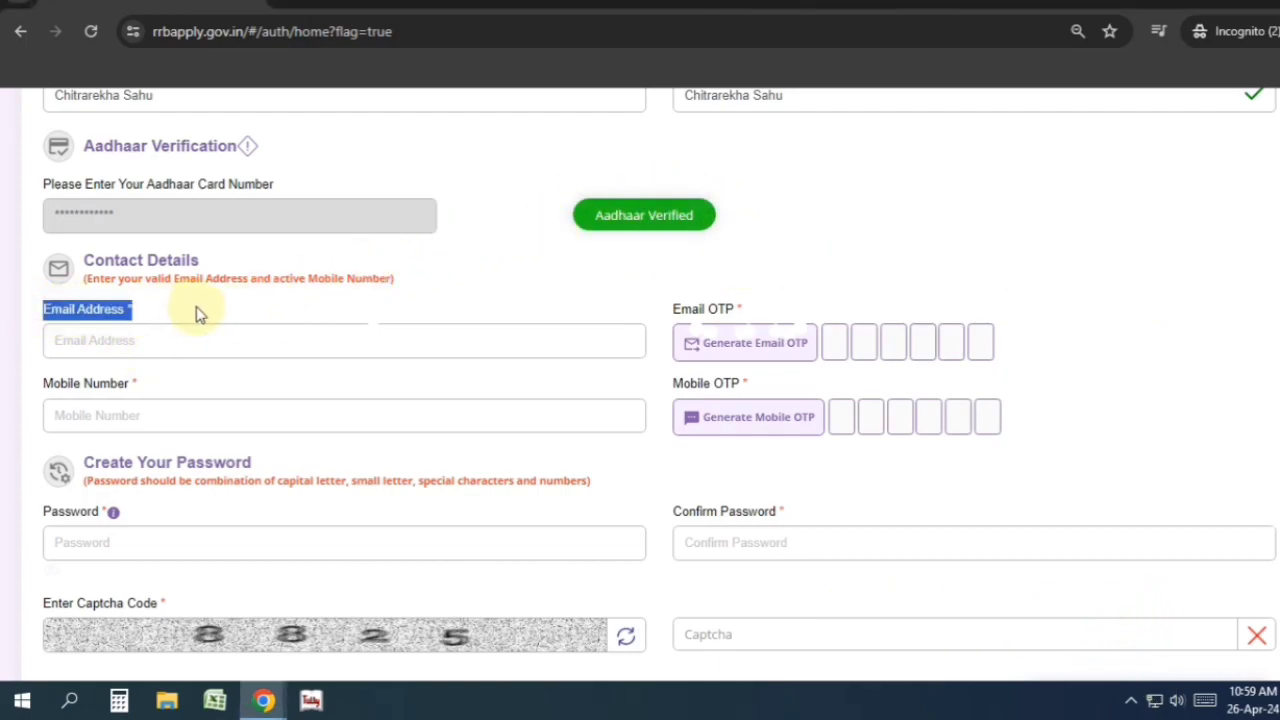
{"action": "left_click_drag", "start_coordinate": [52, 380], "coordinate": [177, 391]}
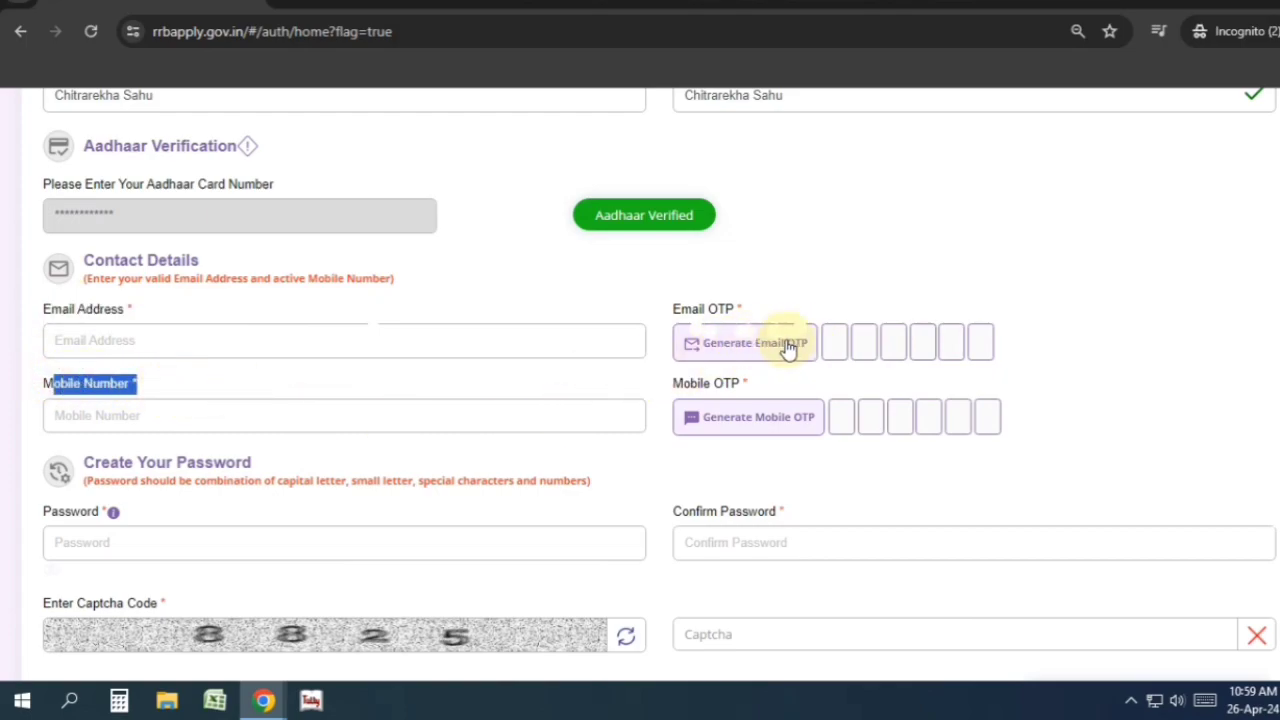
{"action": "left_click", "coordinate": [241, 331]}
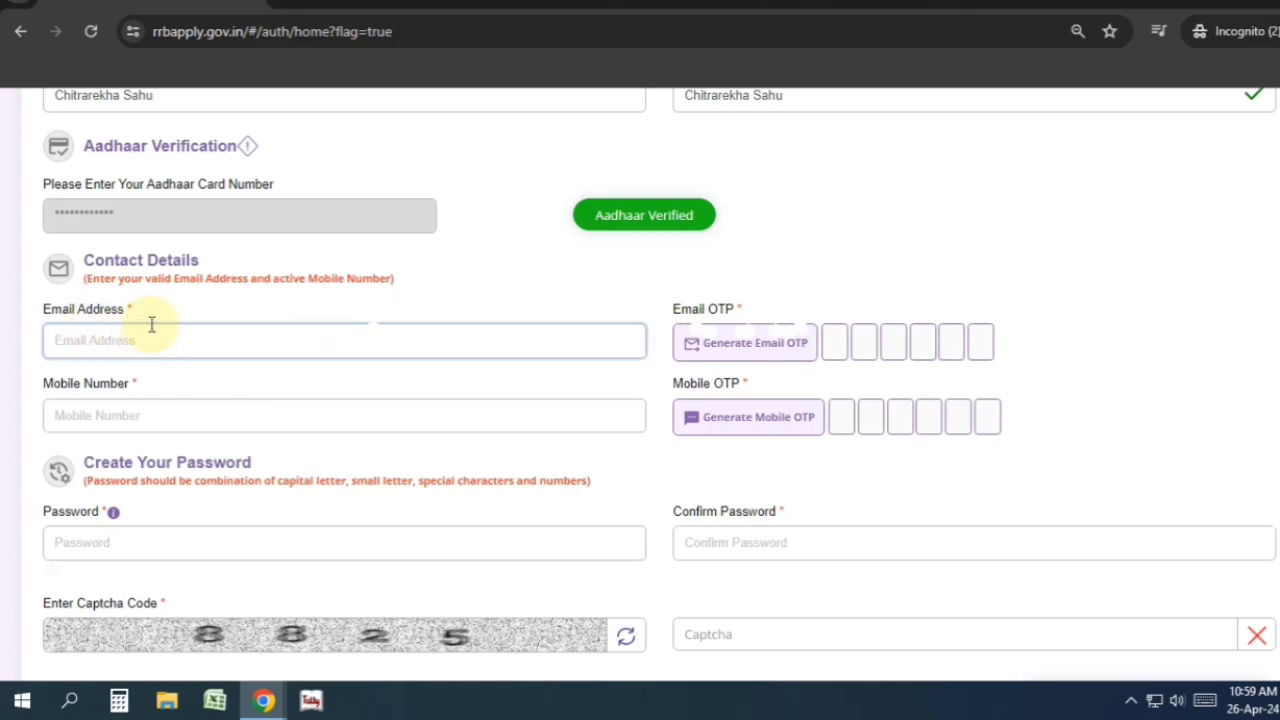
{"action": "key", "text": "ctrl+v"}
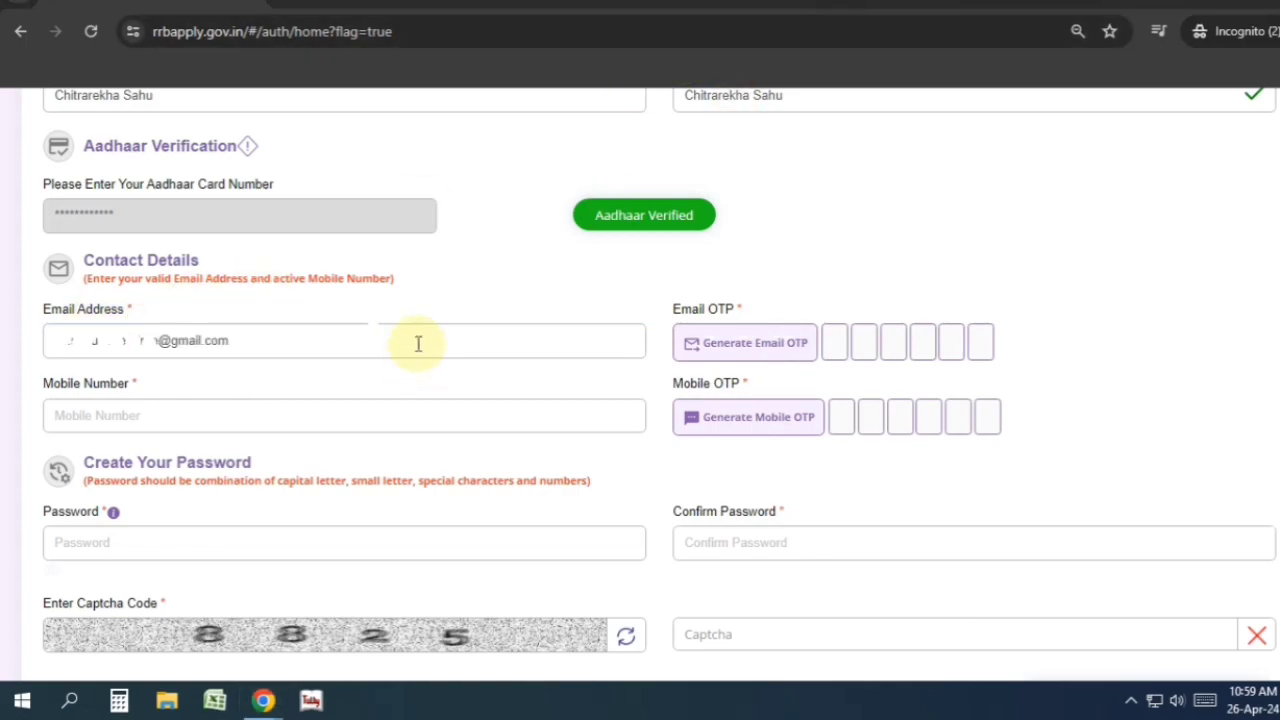
{"action": "left_click", "coordinate": [240, 340]}
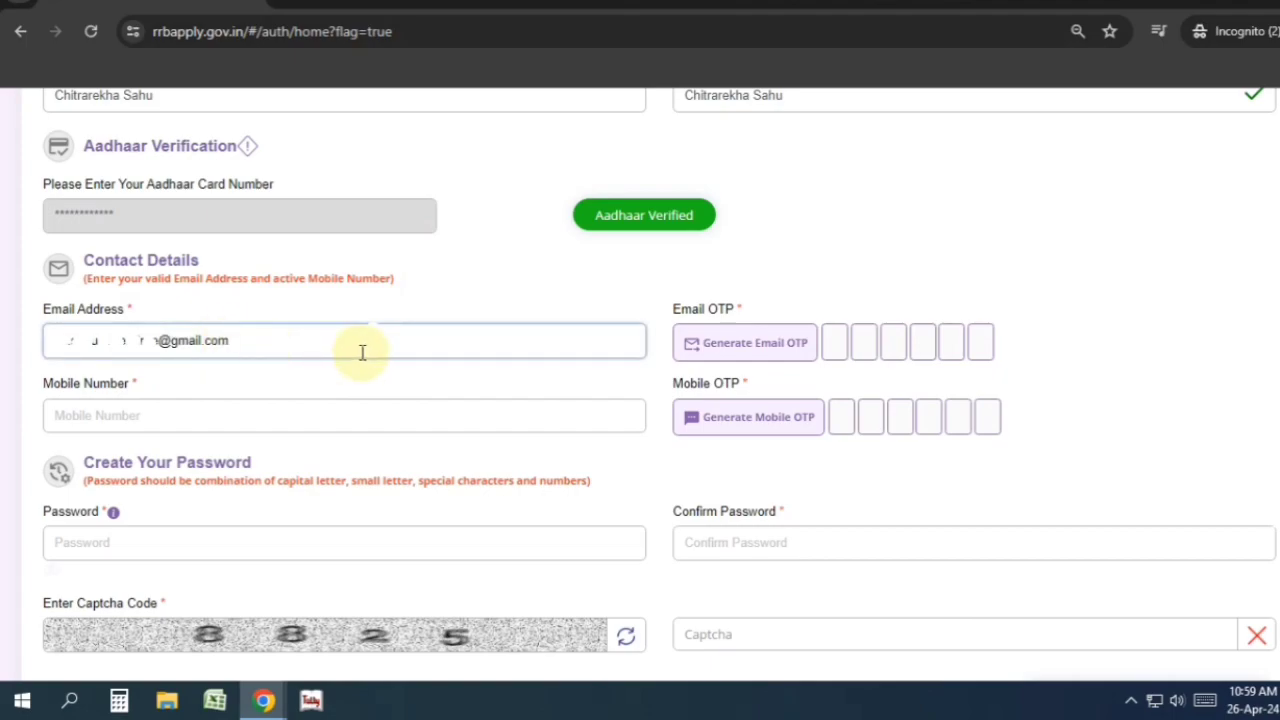
{"action": "left_click", "coordinate": [765, 345]}
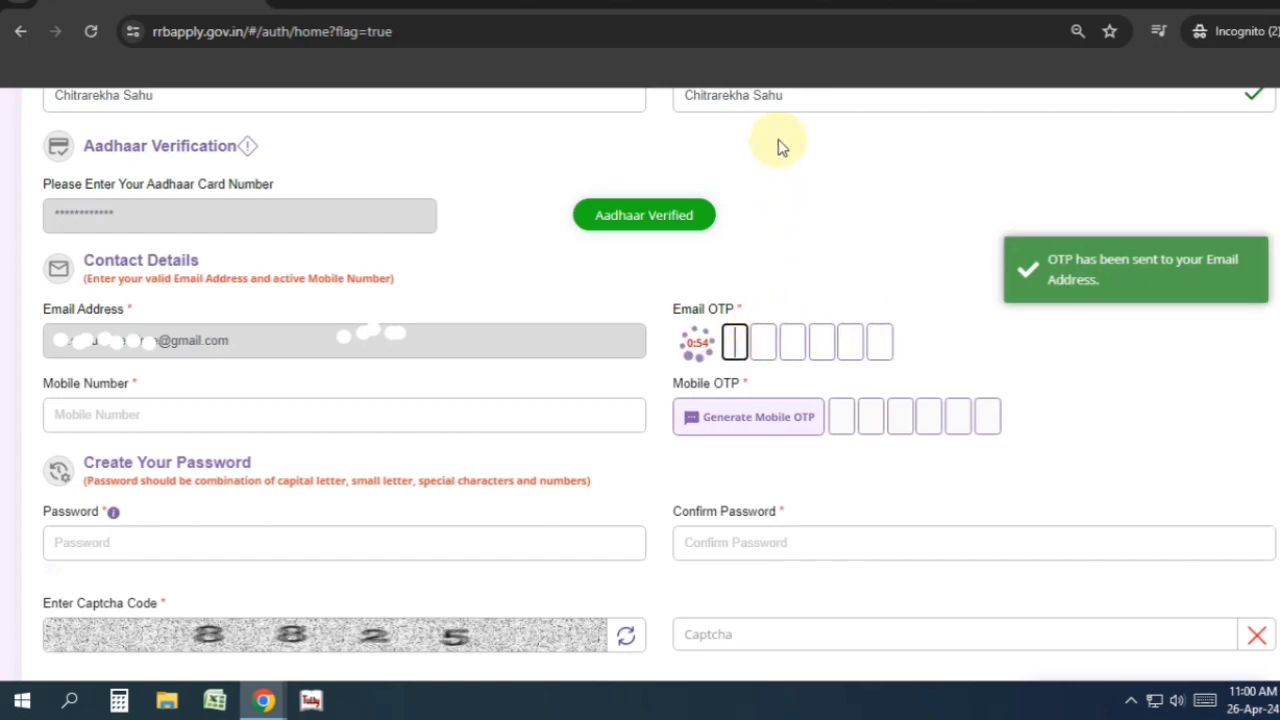
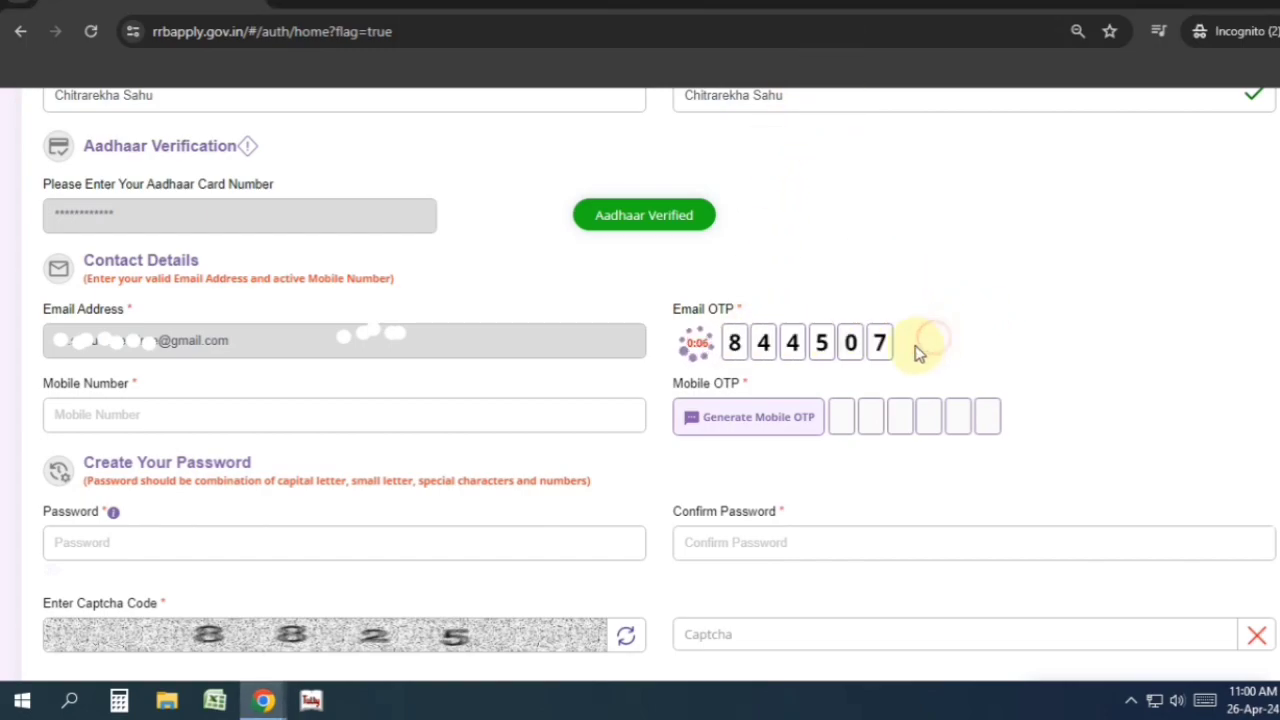
Step: Paste the mobile number, generate the mobile OTP and paste the received code
{"action": "left_click", "coordinate": [157, 412]}
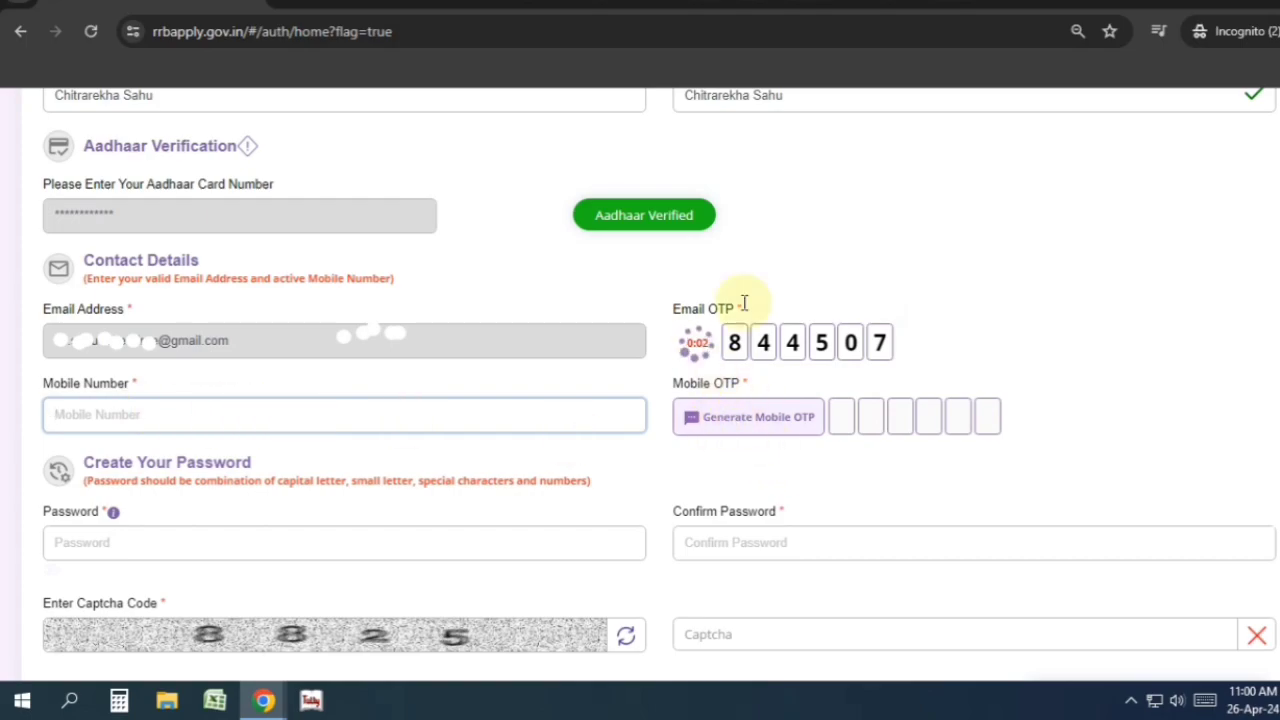
{"action": "key", "text": "ctrl+v"}
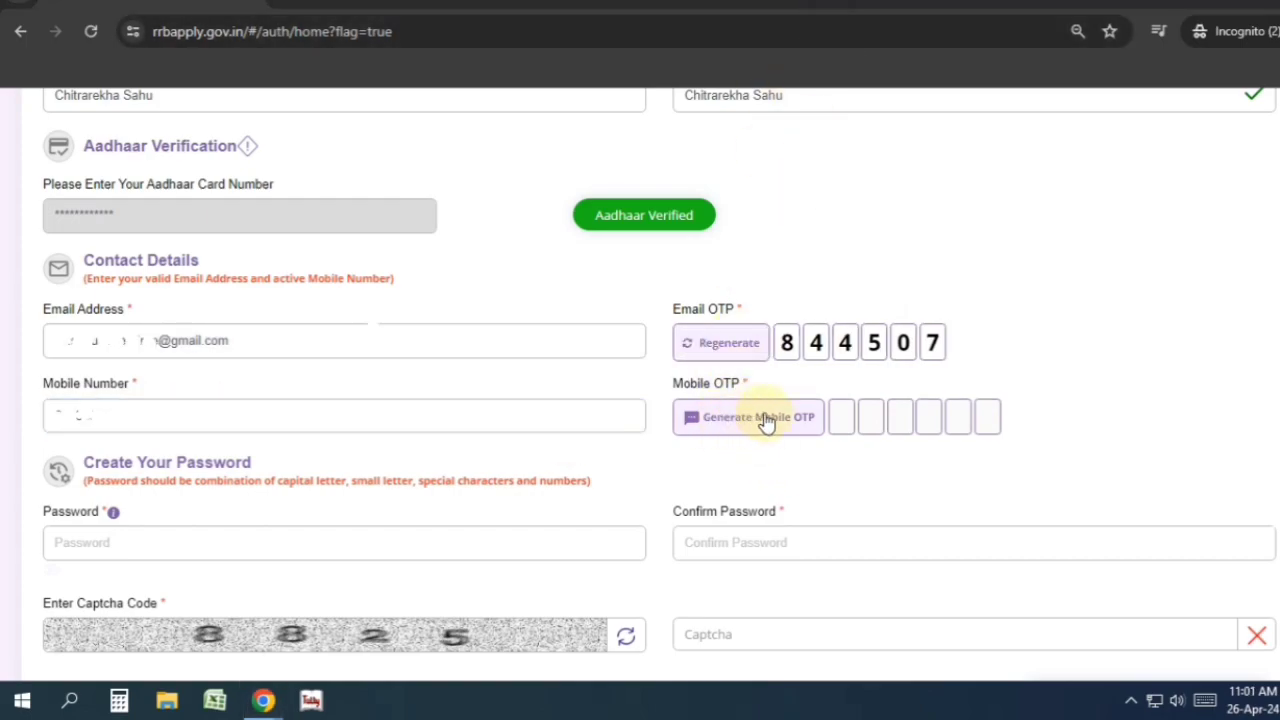
{"action": "left_click", "coordinate": [758, 418]}
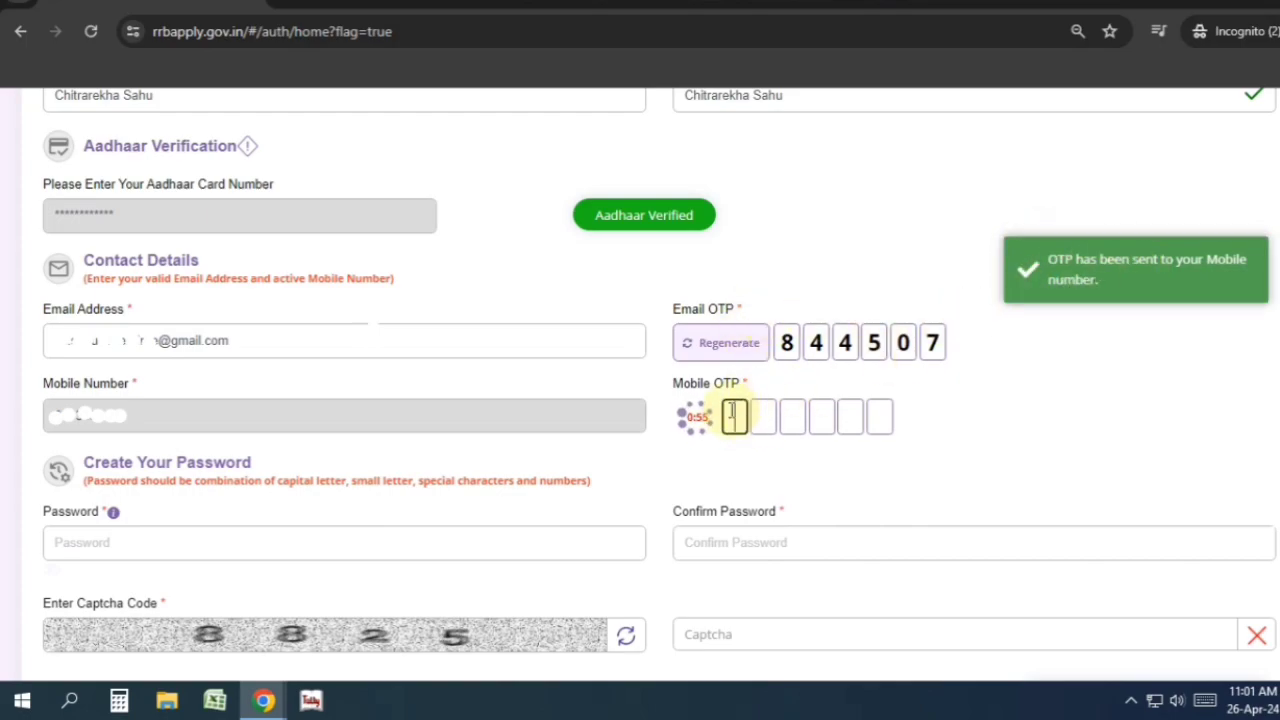
{"action": "key", "text": "ctrl+v"}
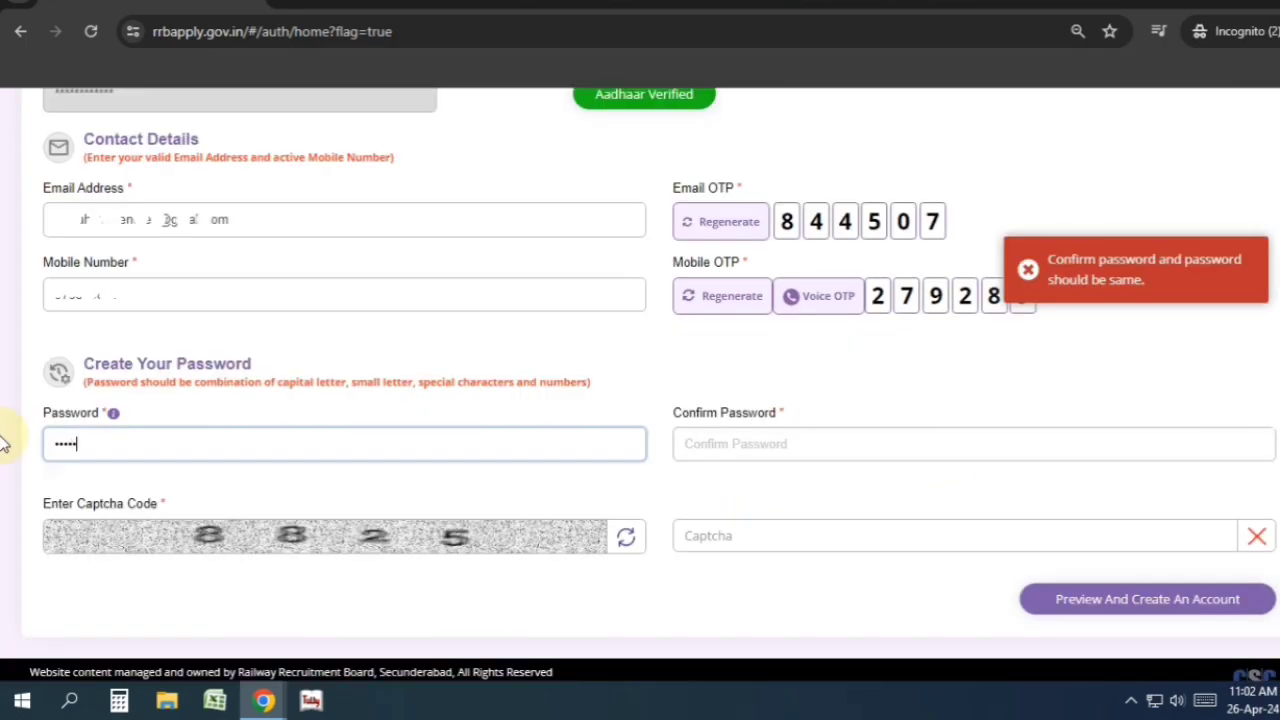
Step: Complete Confirm Password so it matches the password, then enter the displayed captcha
{"action": "left_click", "coordinate": [485, 493]}
{"action": "left_click", "coordinate": [749, 445]}
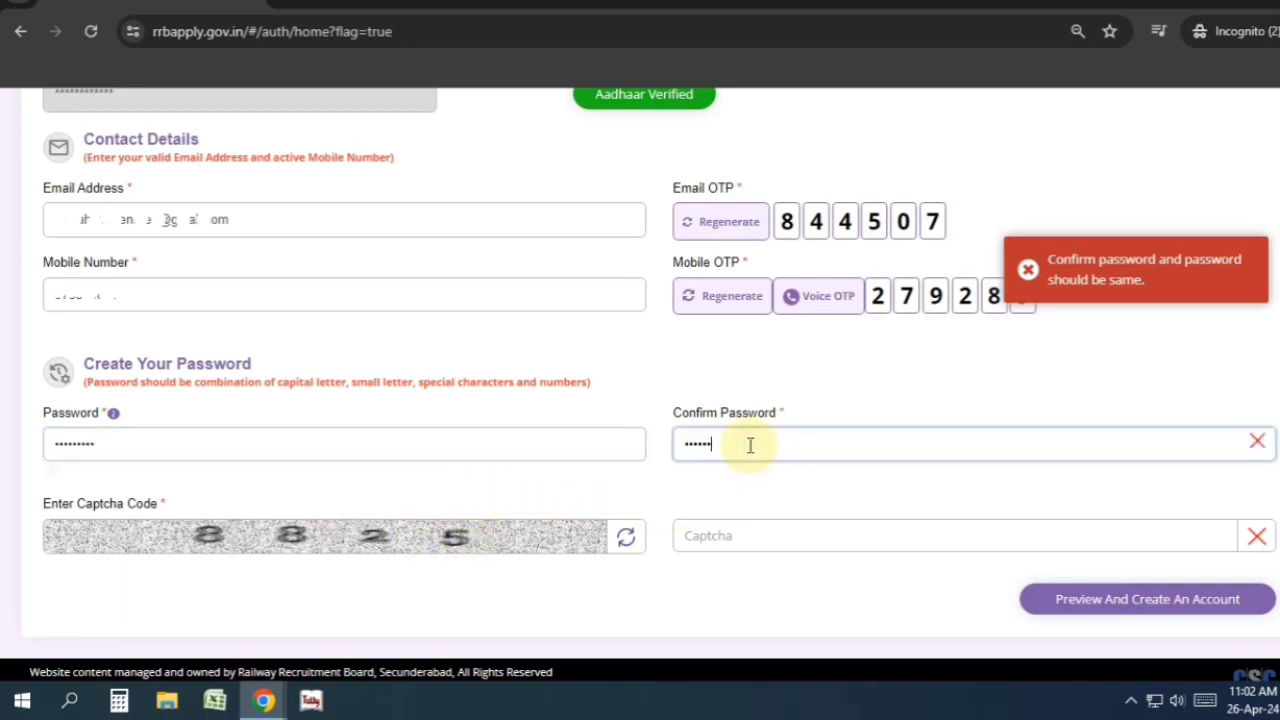
{"action": "type", "text": "4"}
{"action": "left_click", "coordinate": [780, 470]}
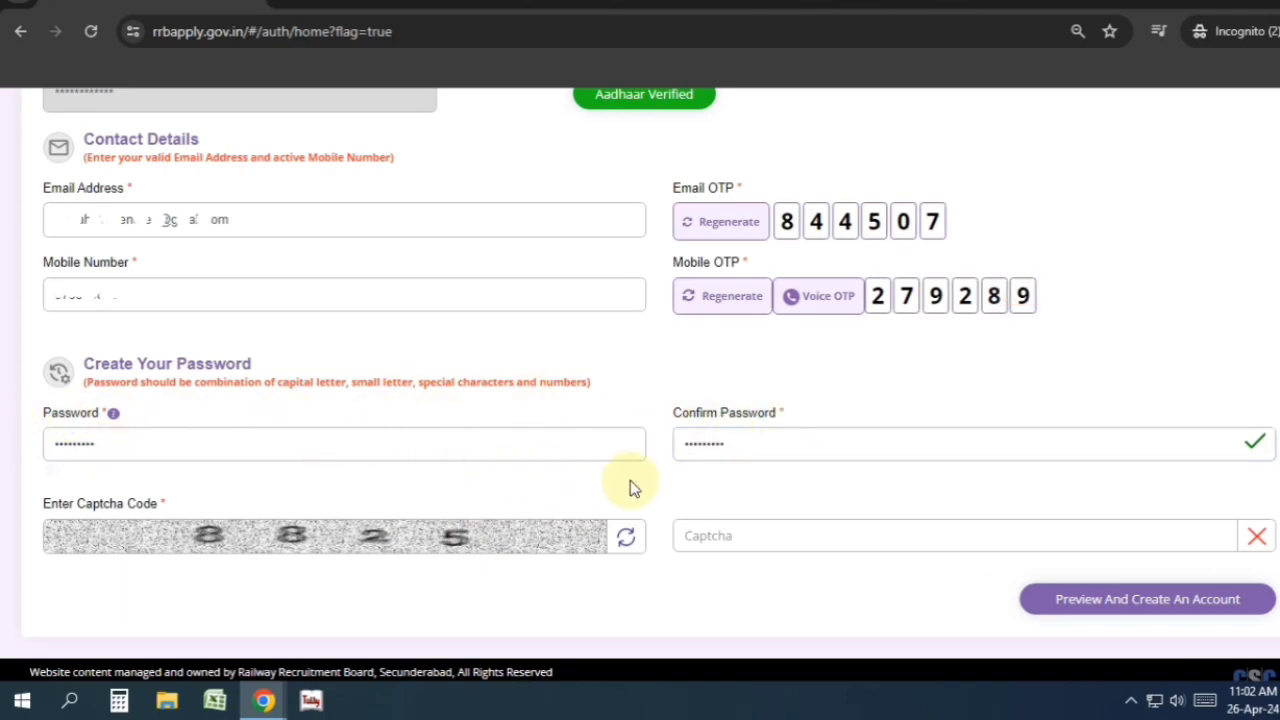
{"action": "left_click", "coordinate": [762, 542]}
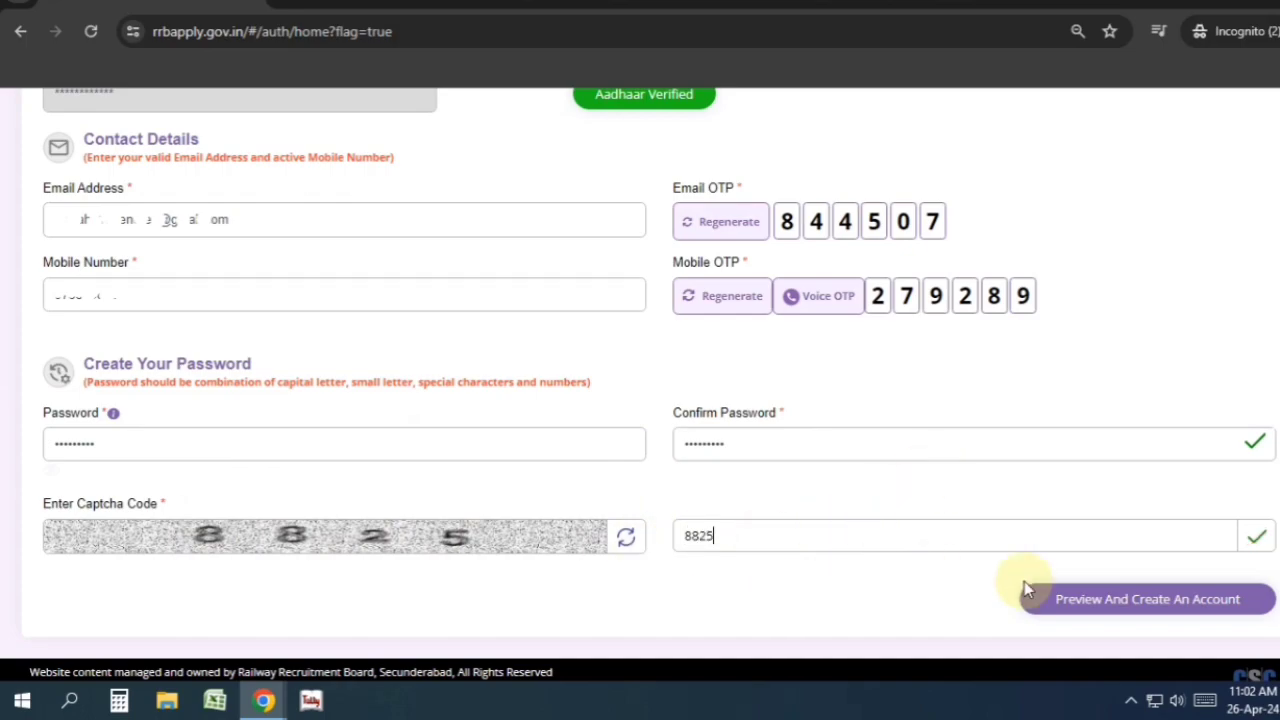
Step: Preview the account details, review personal, contact and Aadhaar rows, and request account creation
{"action": "left_click", "coordinate": [1150, 599]}
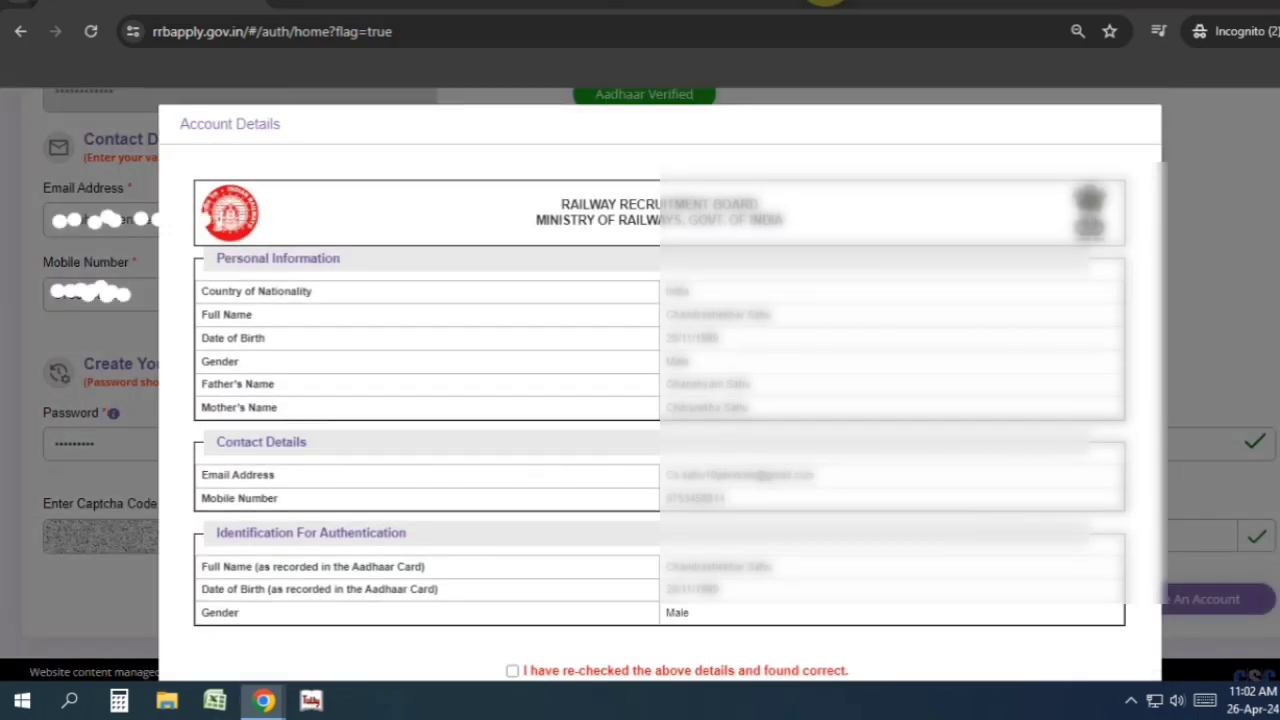
{"action": "scroll", "coordinate": [314, 200], "scroll_direction": "down", "scroll_amount": 1}
{"action": "left_click_drag", "start_coordinate": [228, 226], "coordinate": [232, 341]}
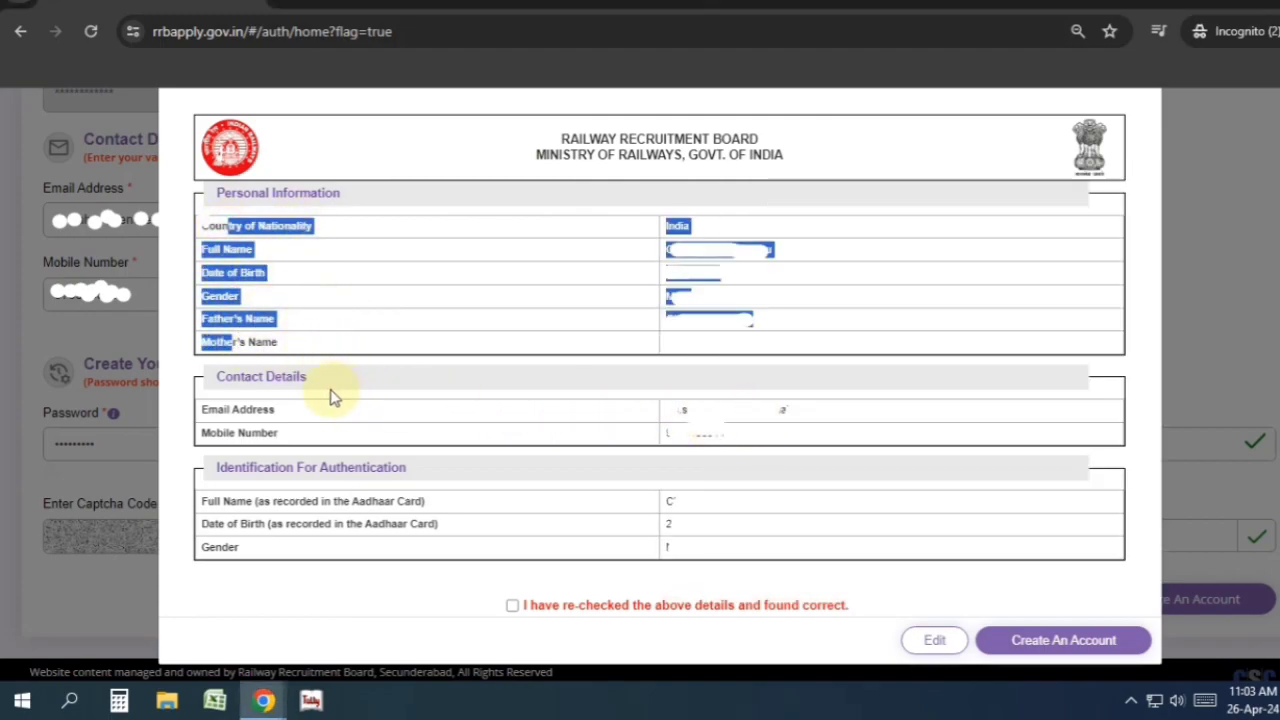
{"action": "left_click_drag", "start_coordinate": [246, 405], "coordinate": [262, 446]}
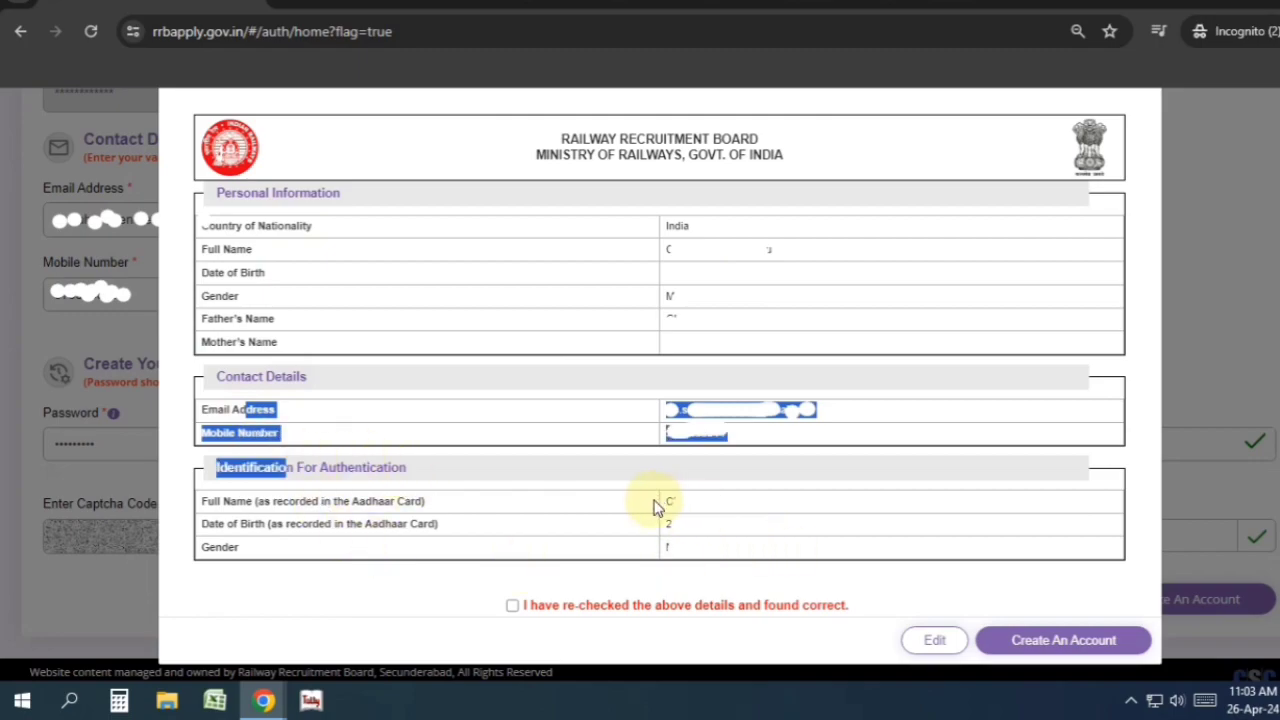
{"action": "left_click_drag", "start_coordinate": [680, 498], "coordinate": [672, 545]}
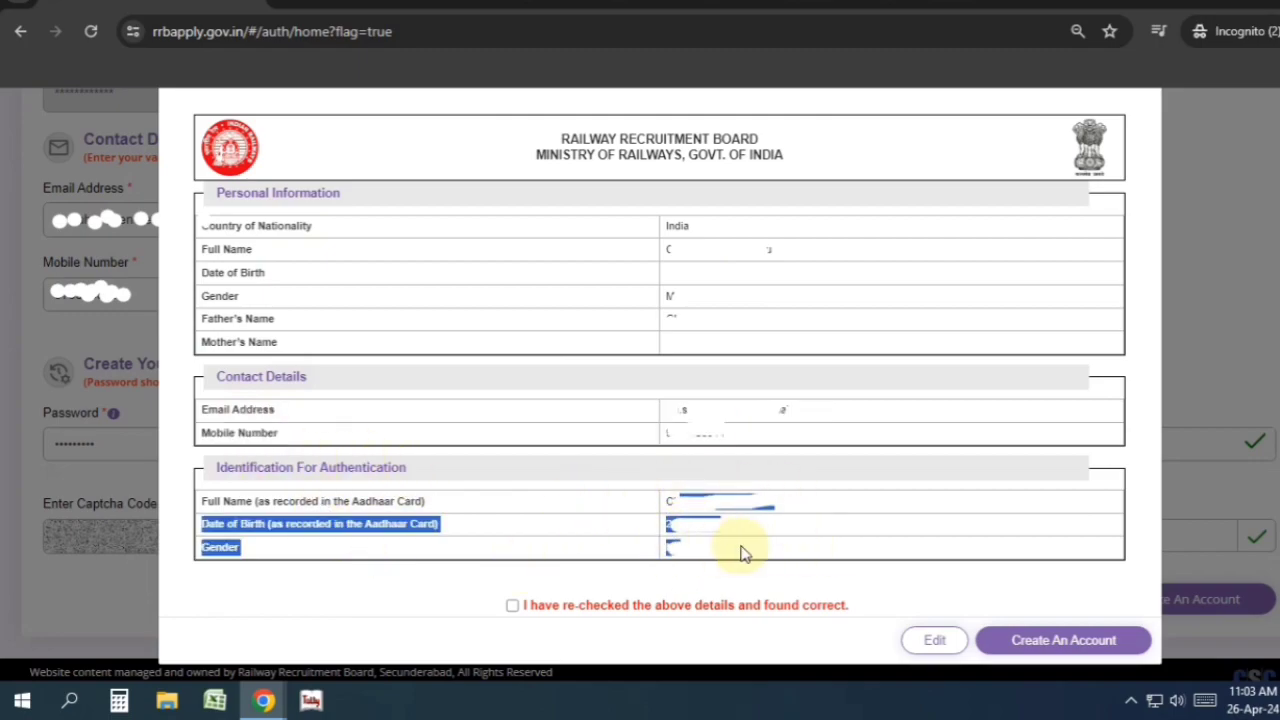
{"action": "left_click", "coordinate": [1015, 598]}
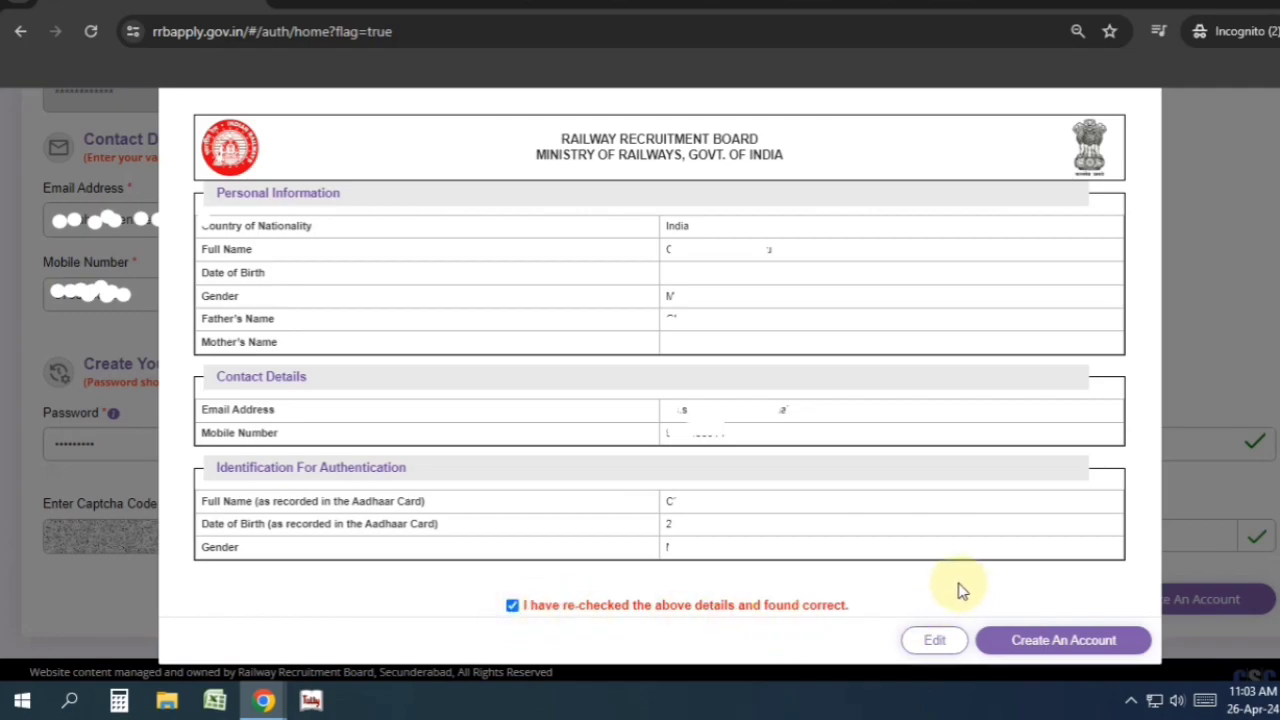
{"action": "left_click", "coordinate": [1060, 641]}
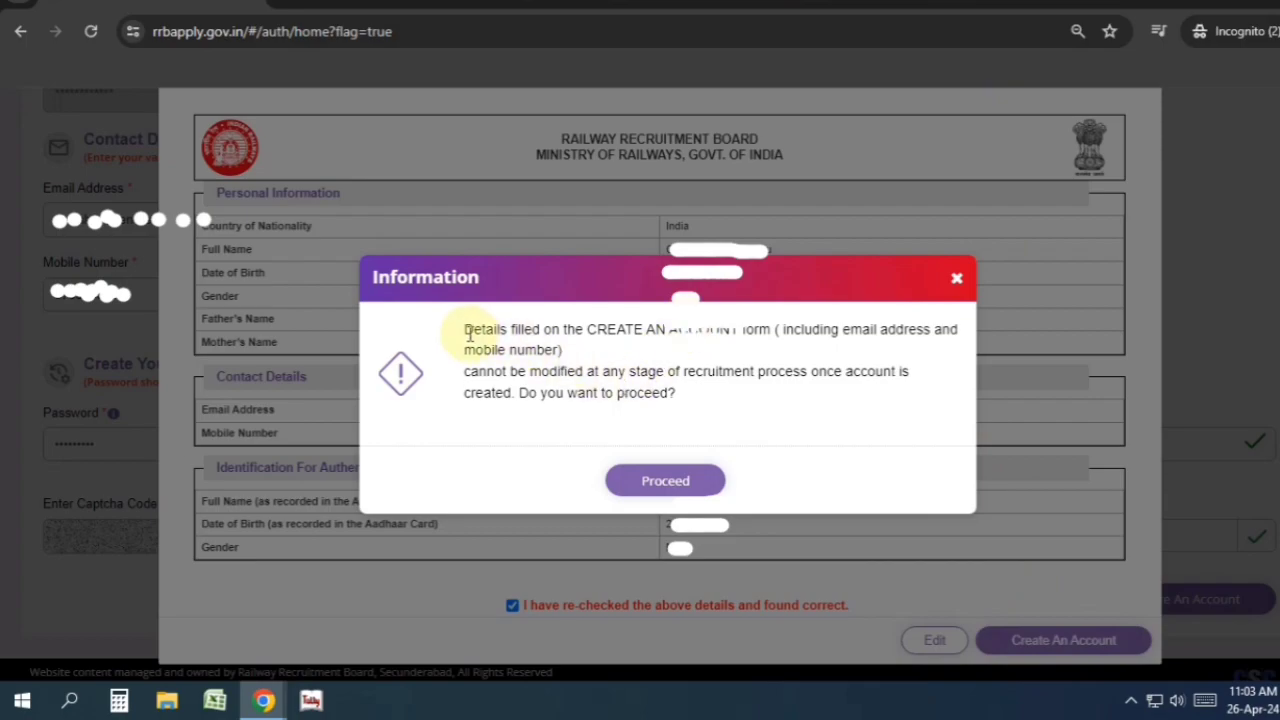
Step: Read the no-changes-later warning in the Information dialog and choose Proceed
{"action": "left_click_drag", "start_coordinate": [466, 330], "coordinate": [641, 322]}
{"action": "left_click_drag", "start_coordinate": [947, 374], "coordinate": [943, 400]}
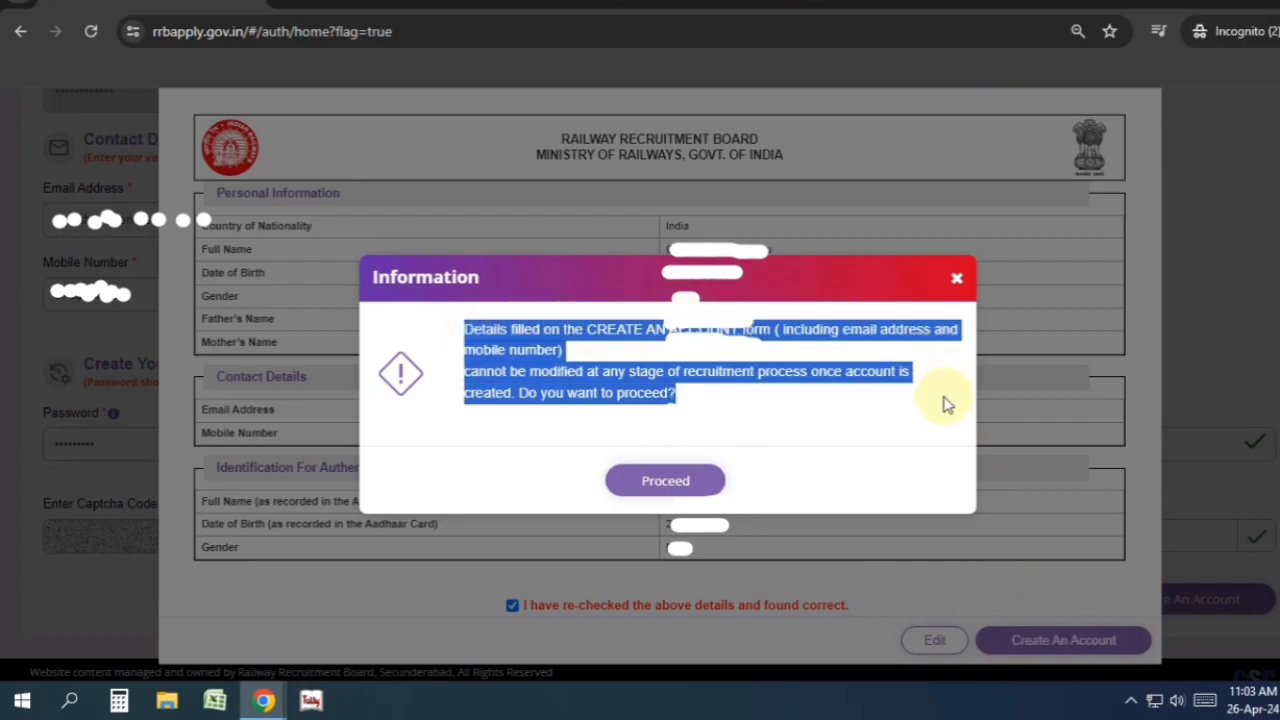
{"action": "left_click", "coordinate": [673, 488]}
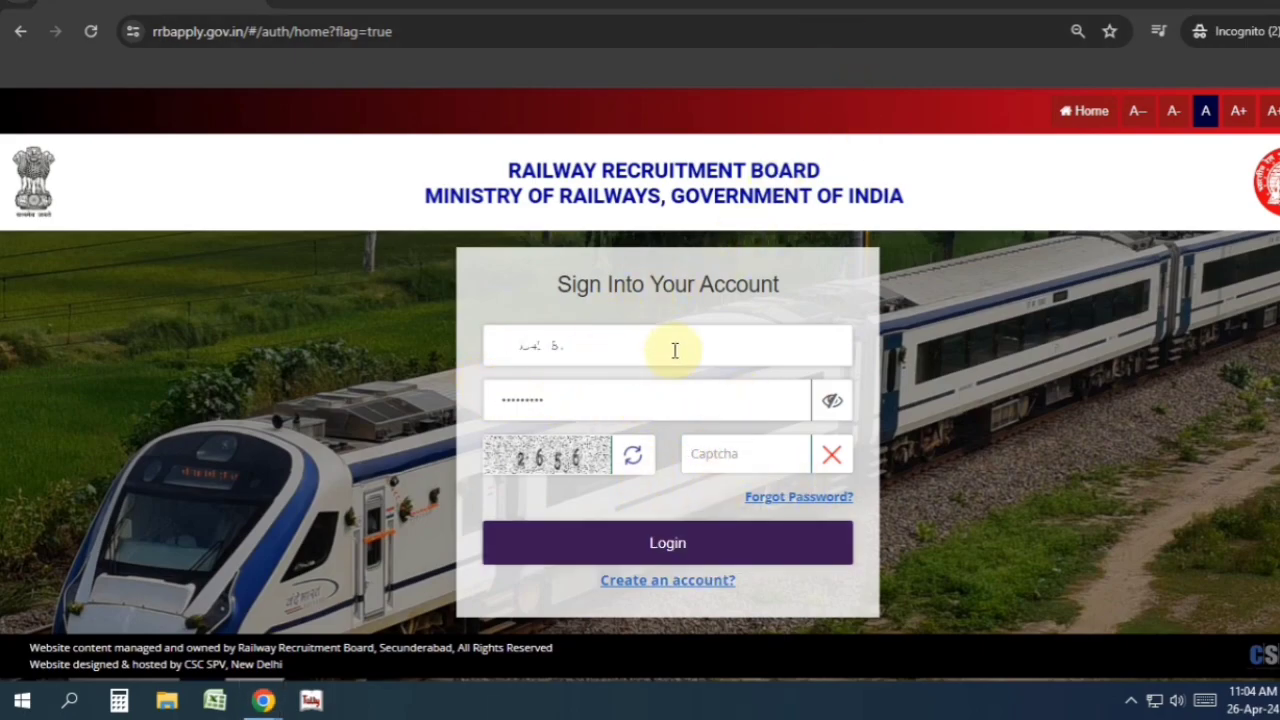
Step: Enter the login captcha and log in with the new account
{"action": "left_click", "coordinate": [722, 452]}
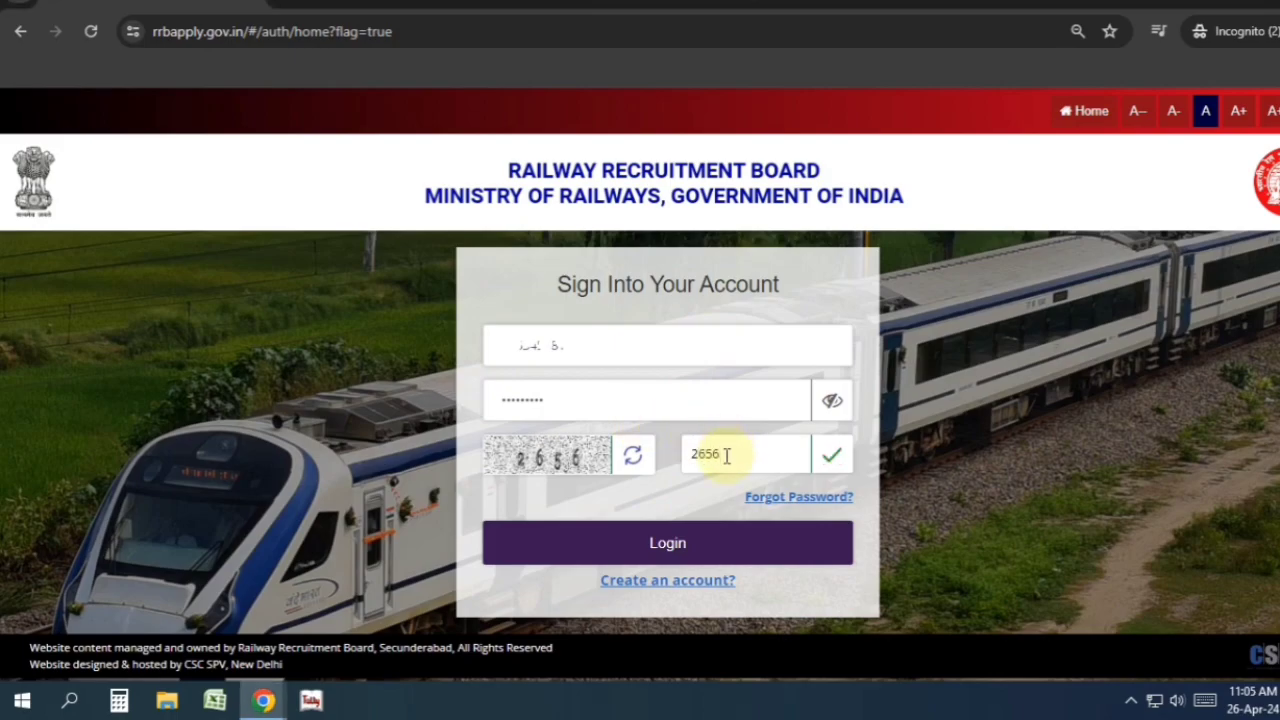
{"action": "left_click", "coordinate": [668, 545]}
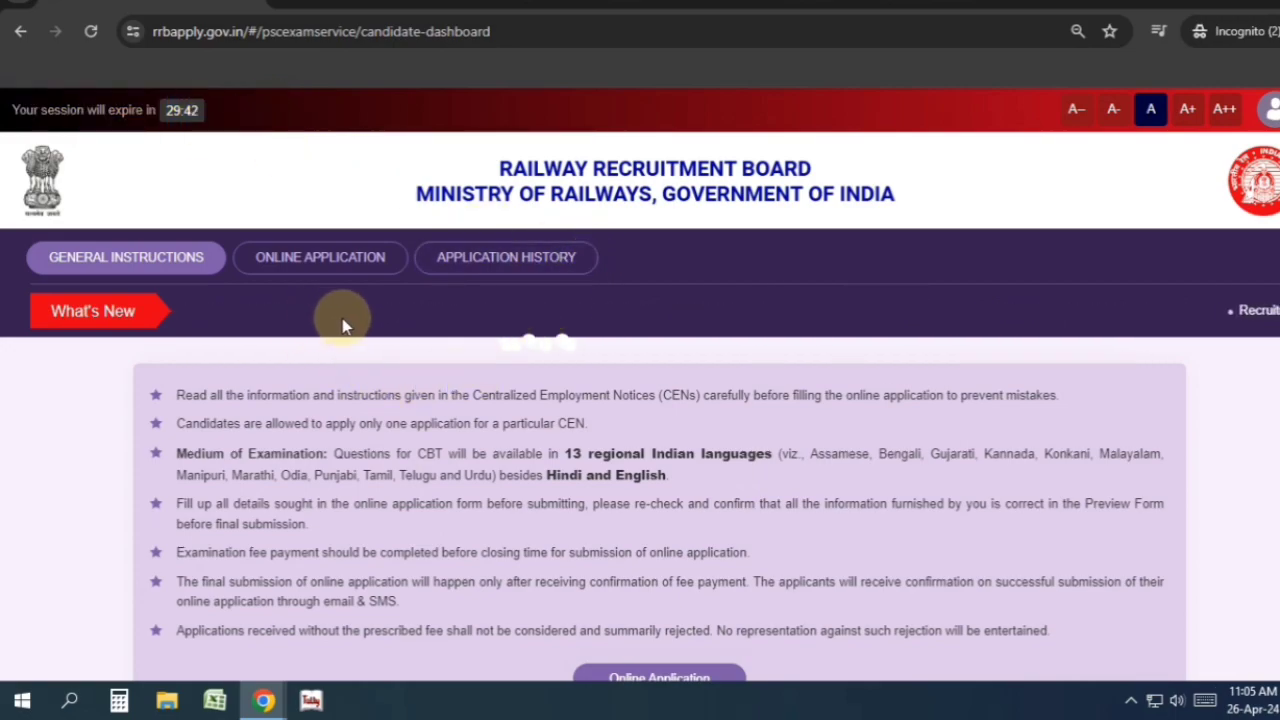
Step: Open the Online Application section, dismissing the request error message
{"action": "scroll", "coordinate": [450, 372], "scroll_direction": "down", "scroll_amount": 1}
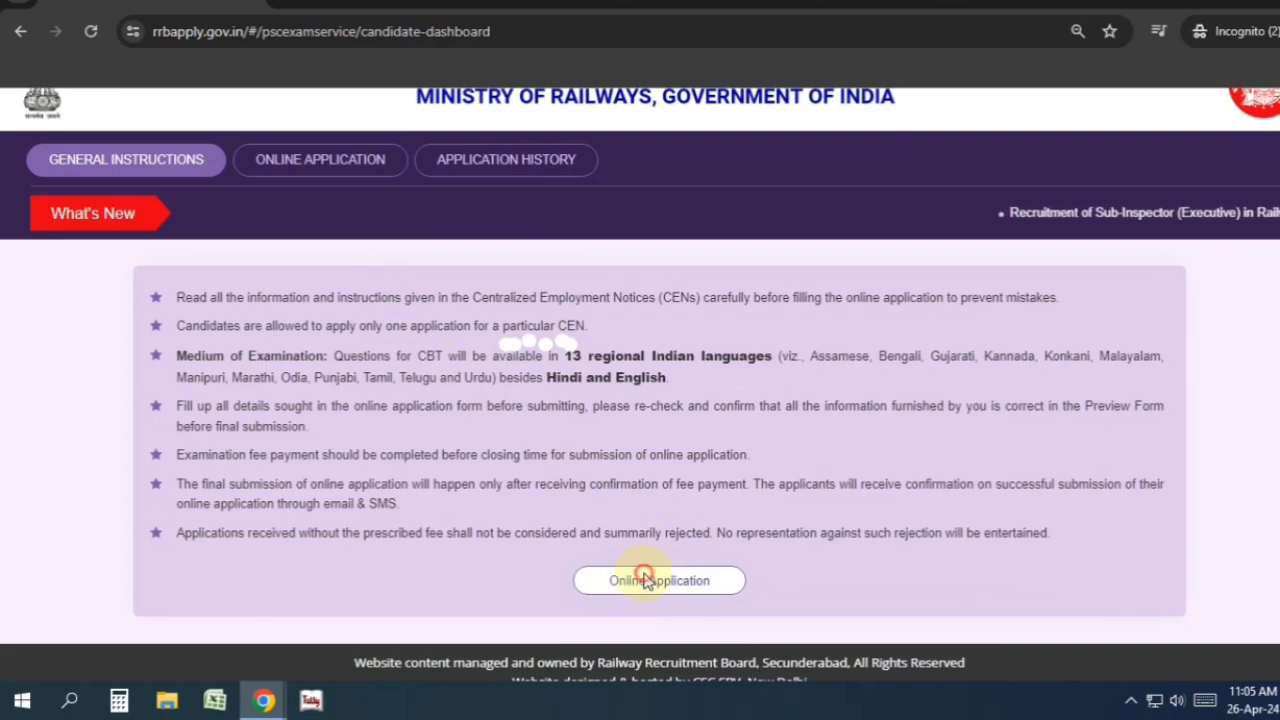
{"action": "left_click", "coordinate": [645, 581]}
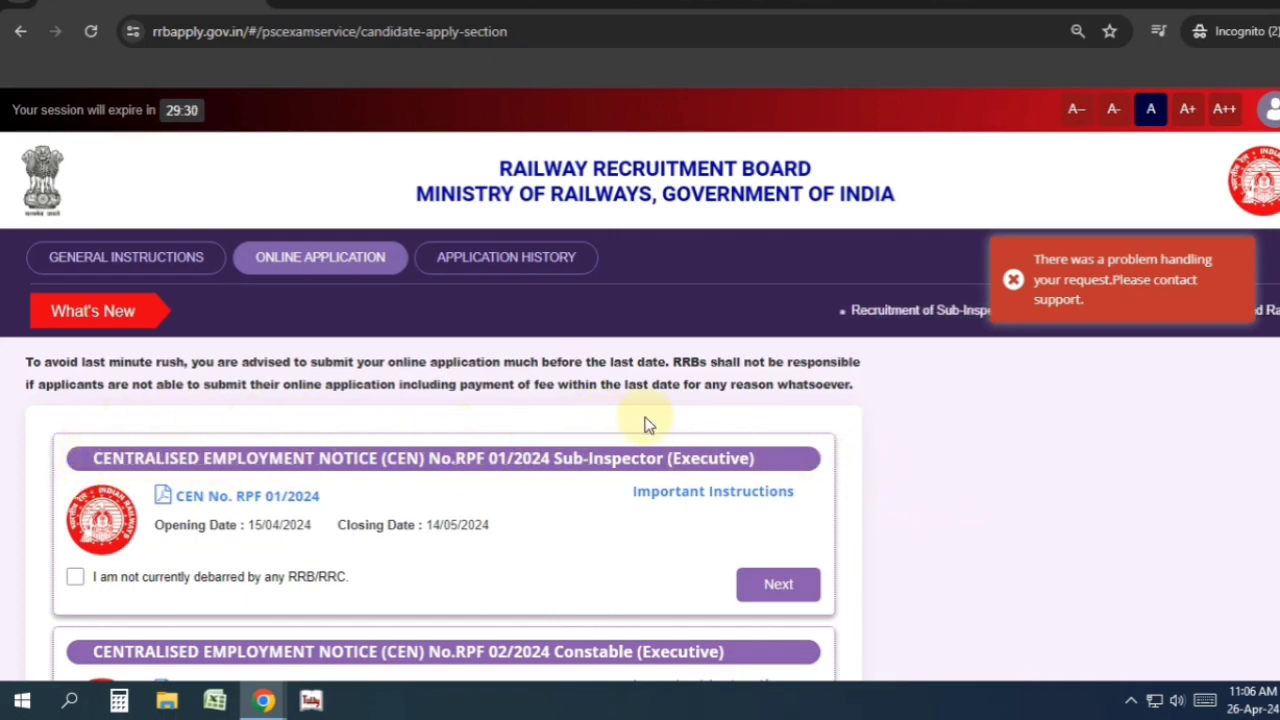
{"action": "left_click", "coordinate": [1040, 268]}
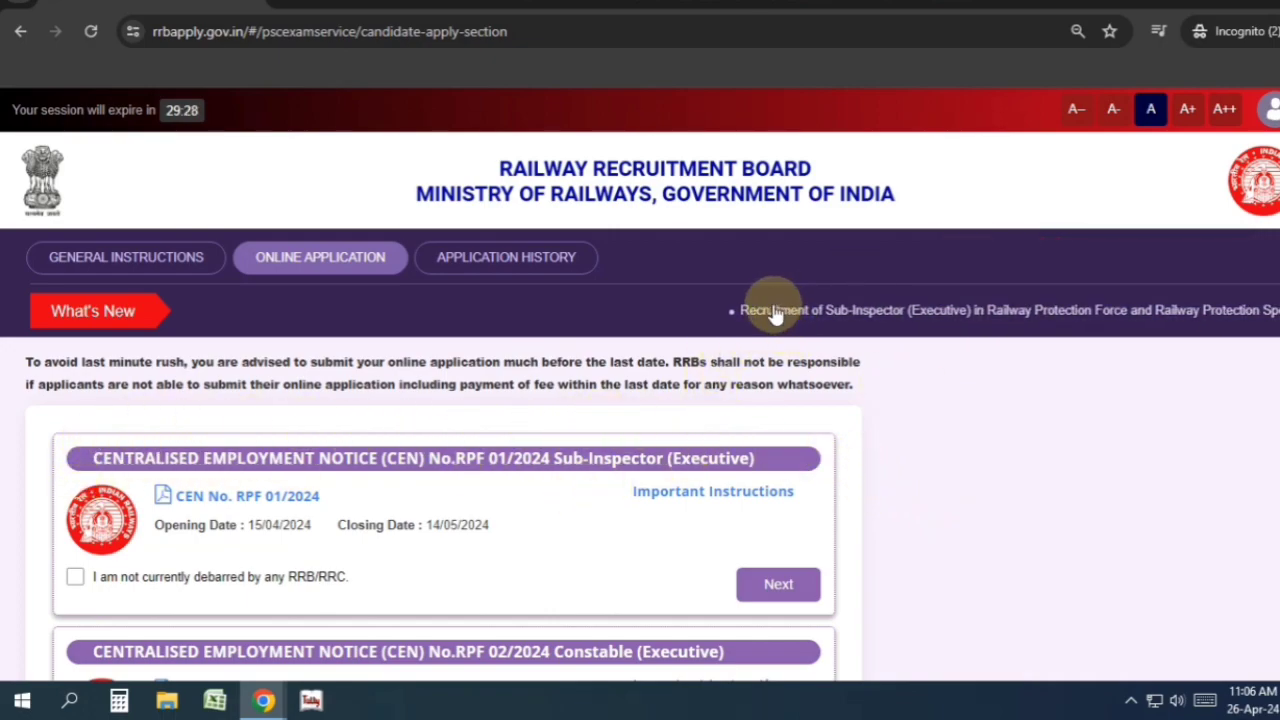
Step: Declare 'I am not currently debarred' on the RPF 02/2024 Constable card and continue
{"action": "scroll", "coordinate": [1025, 408], "scroll_direction": "down", "scroll_amount": 3}
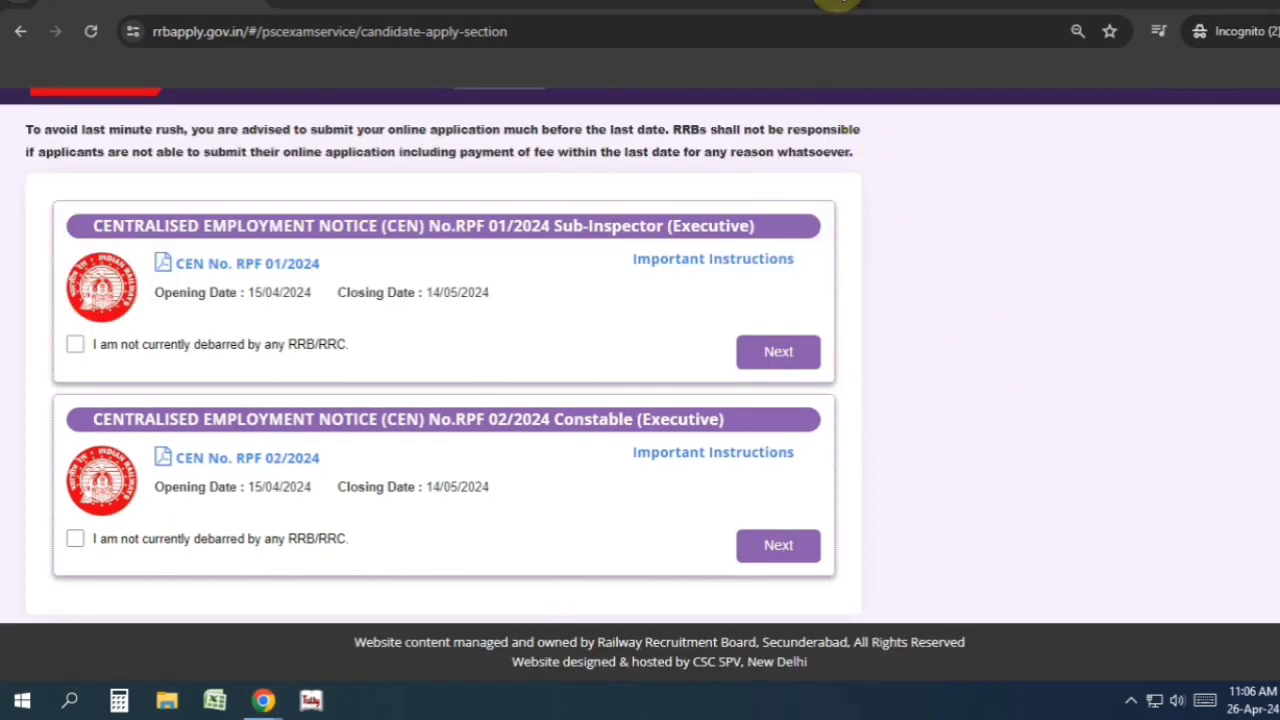
{"action": "left_click_drag", "start_coordinate": [555, 419], "coordinate": [633, 419]}
{"action": "left_click", "coordinate": [558, 222]}
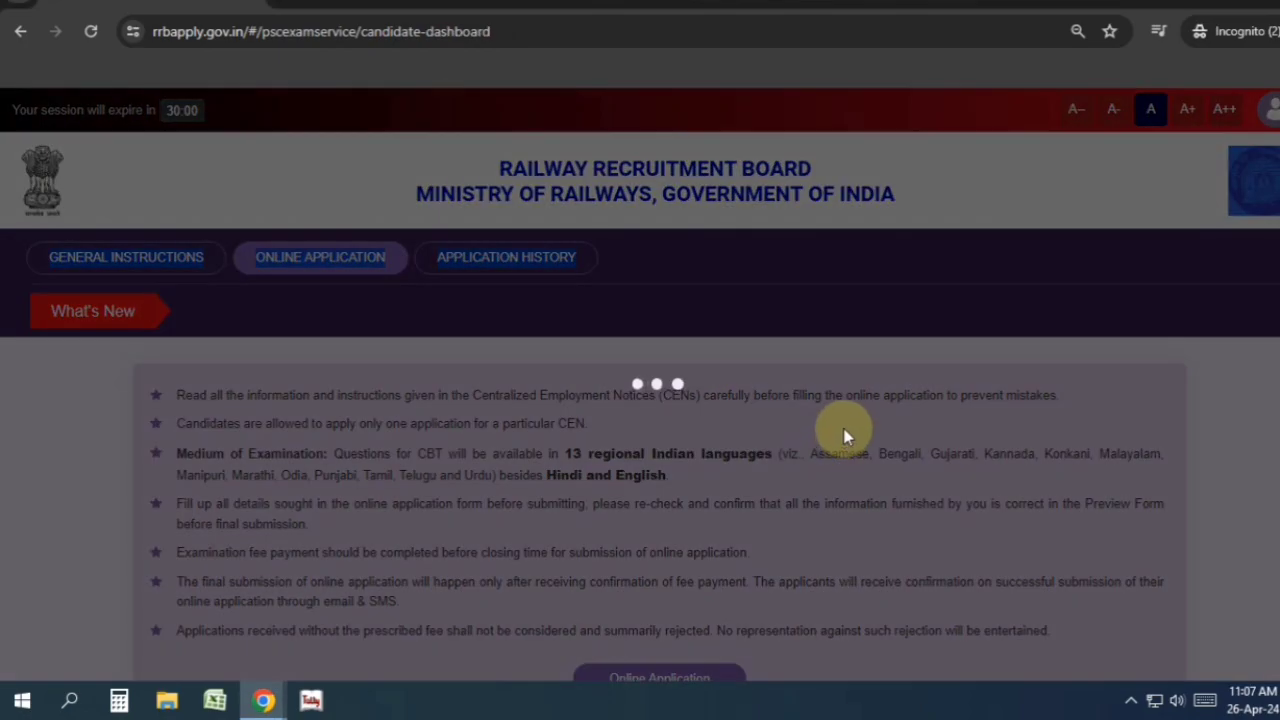
{"action": "scroll", "coordinate": [832, 410], "scroll_direction": "down", "scroll_amount": 2}
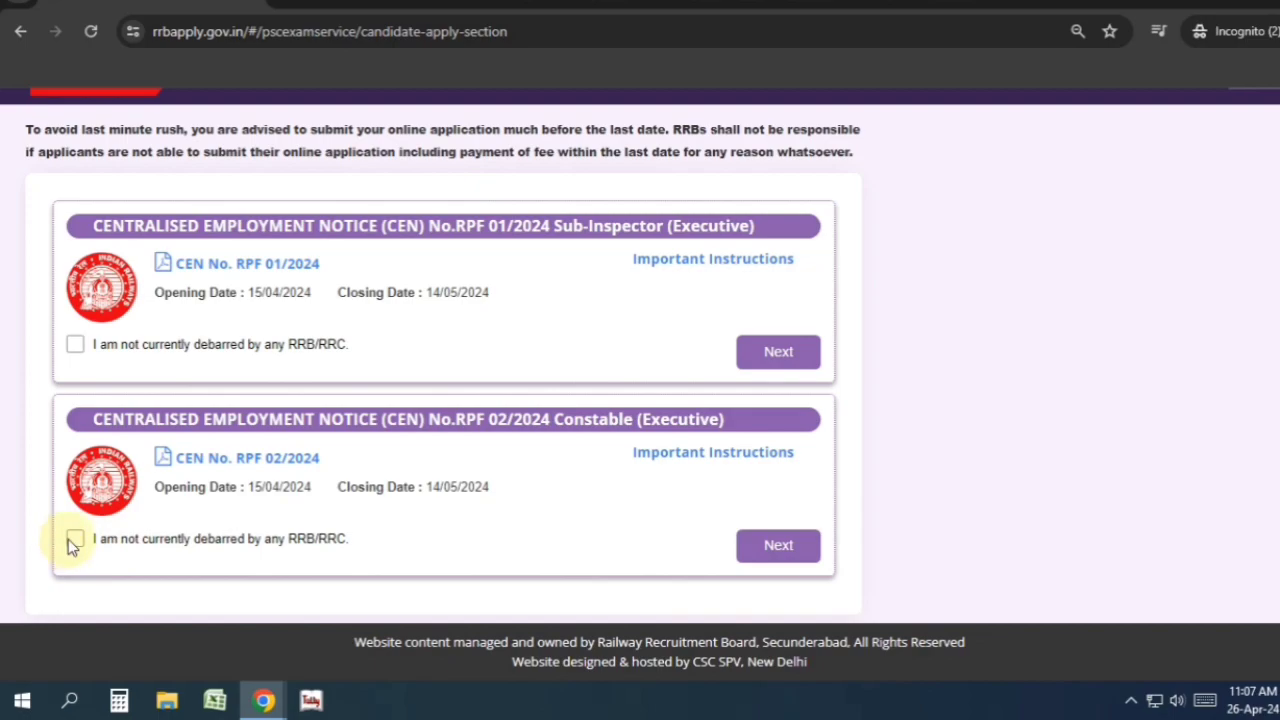
{"action": "left_click", "coordinate": [778, 545]}
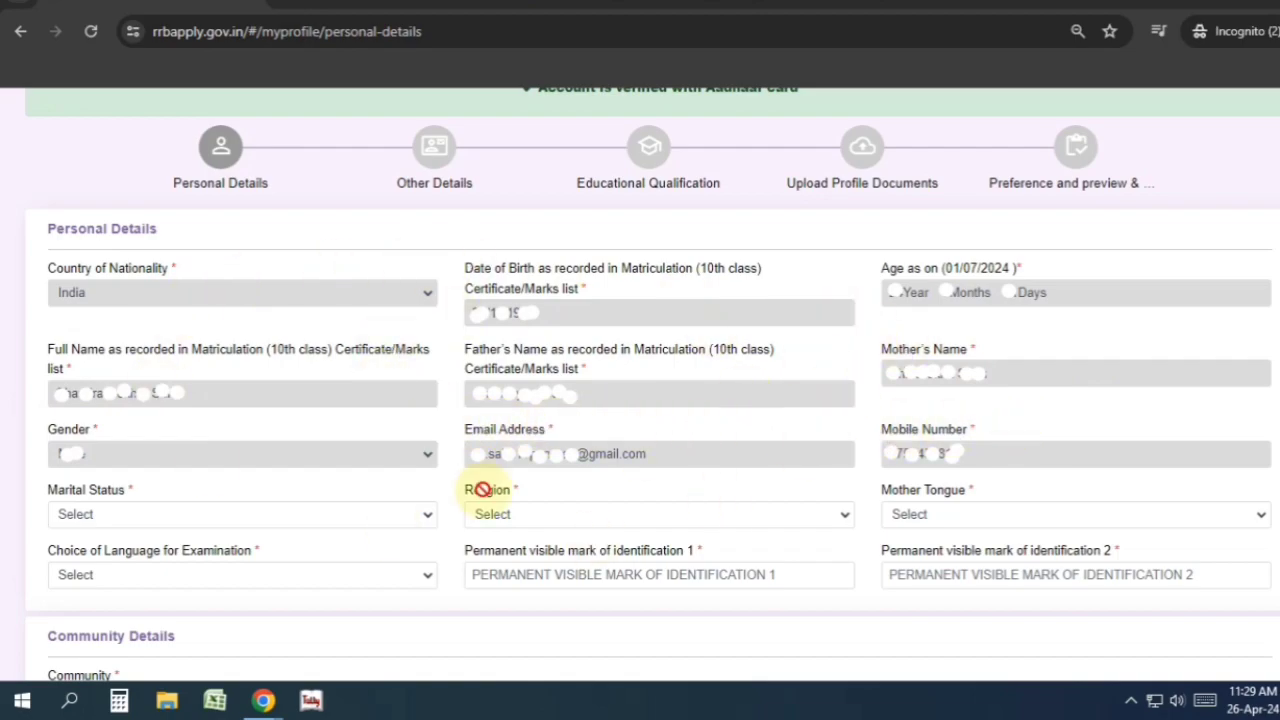
Step: Set marital status to Unmarried and religion to Hindu
{"action": "left_click_drag", "start_coordinate": [50, 497], "coordinate": [140, 497]}
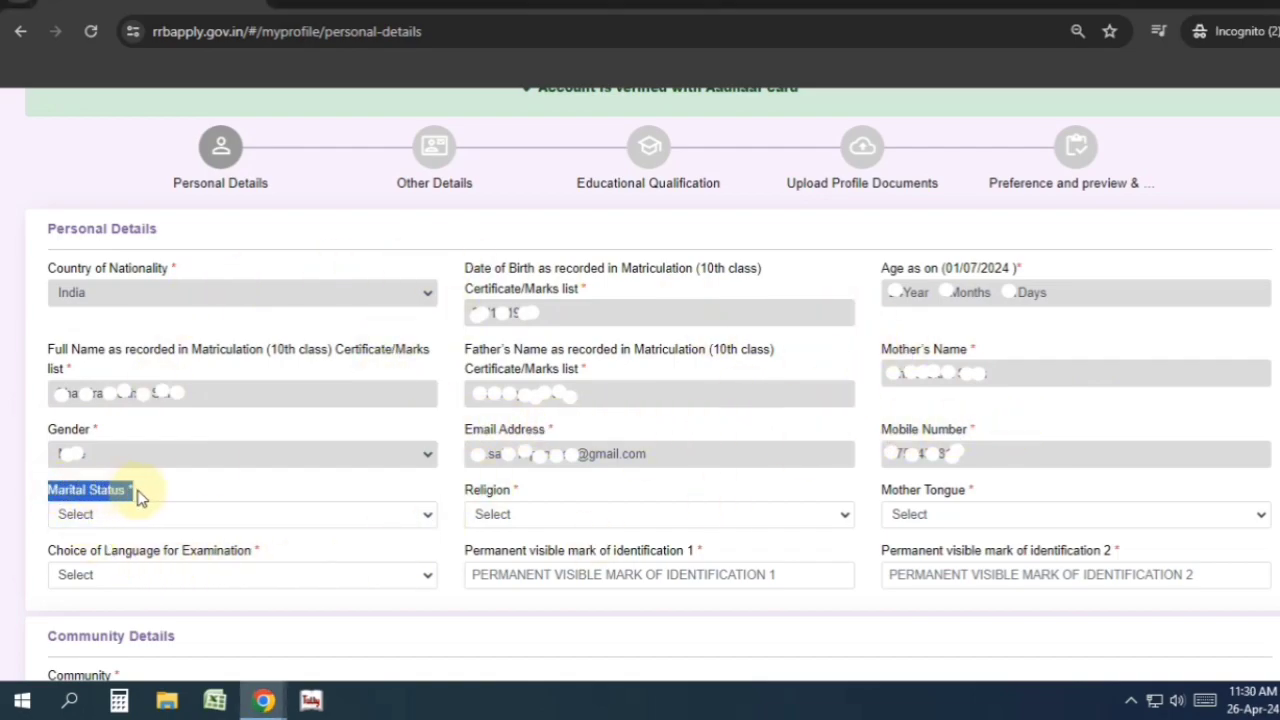
{"action": "left_click", "coordinate": [80, 515]}
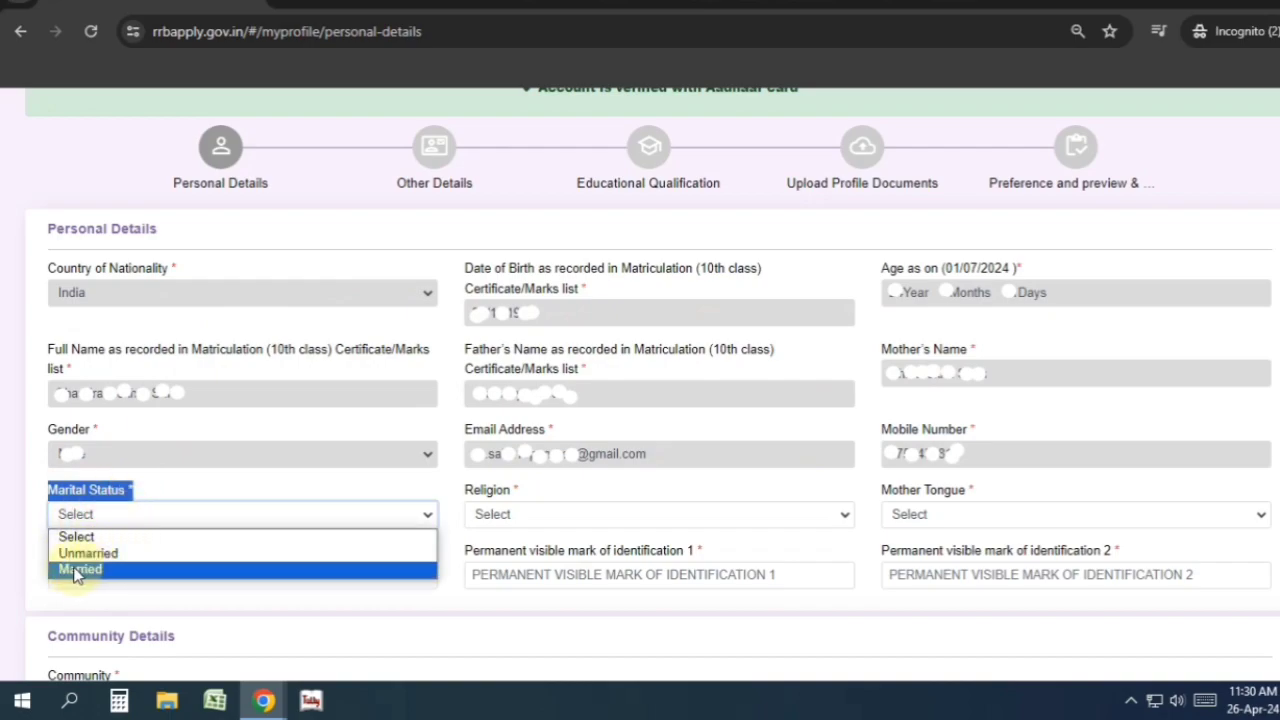
{"action": "left_click", "coordinate": [145, 555]}
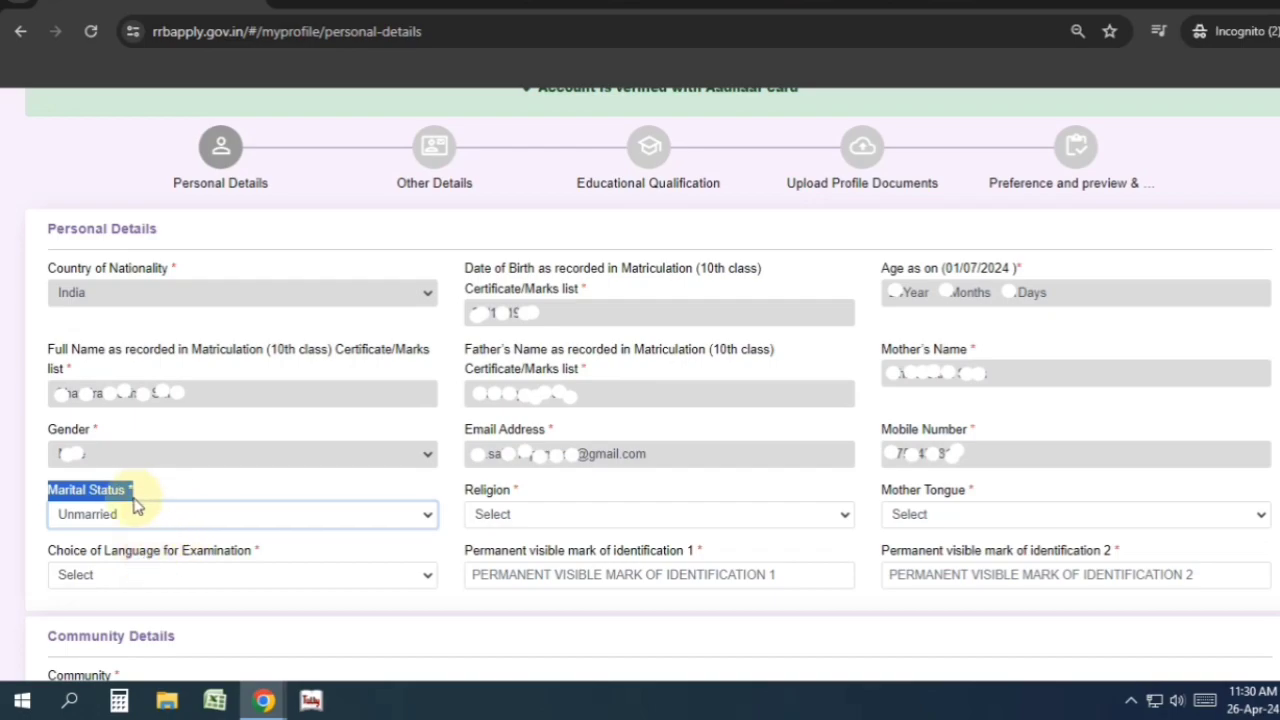
{"action": "left_click", "coordinate": [484, 494]}
{"action": "left_click_drag", "start_coordinate": [484, 494], "coordinate": [528, 492]}
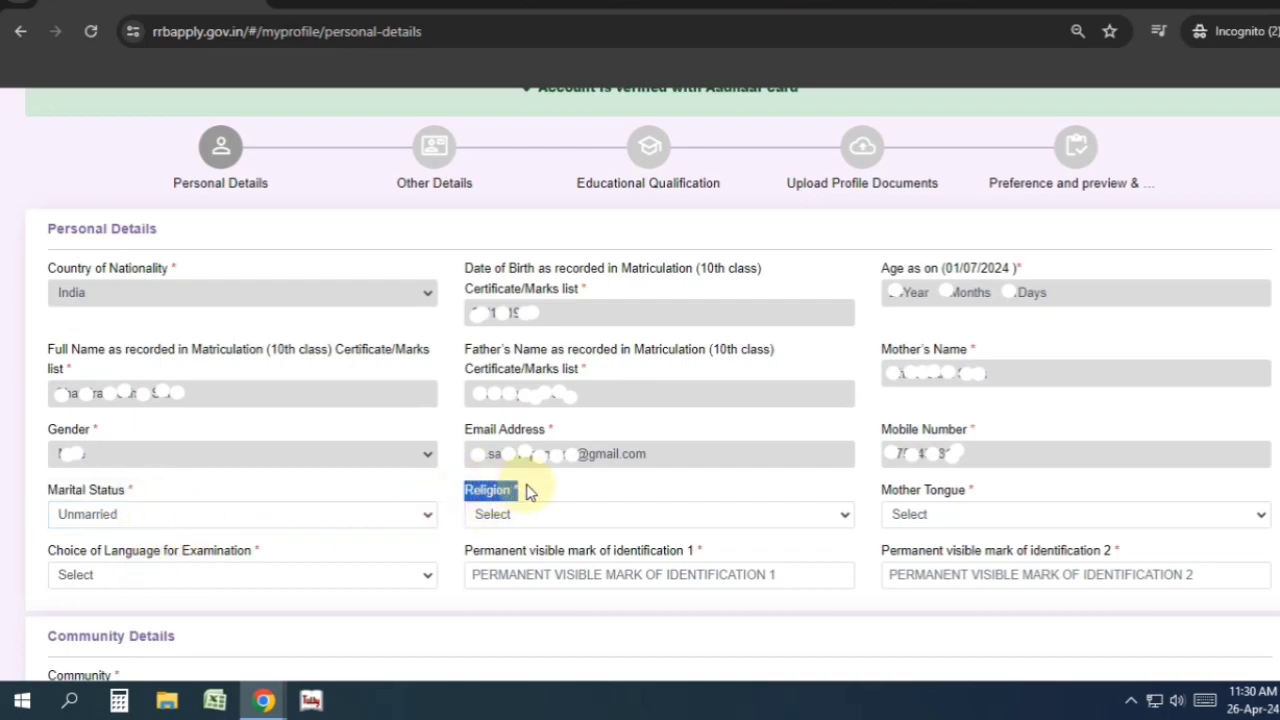
{"action": "left_click", "coordinate": [518, 520]}
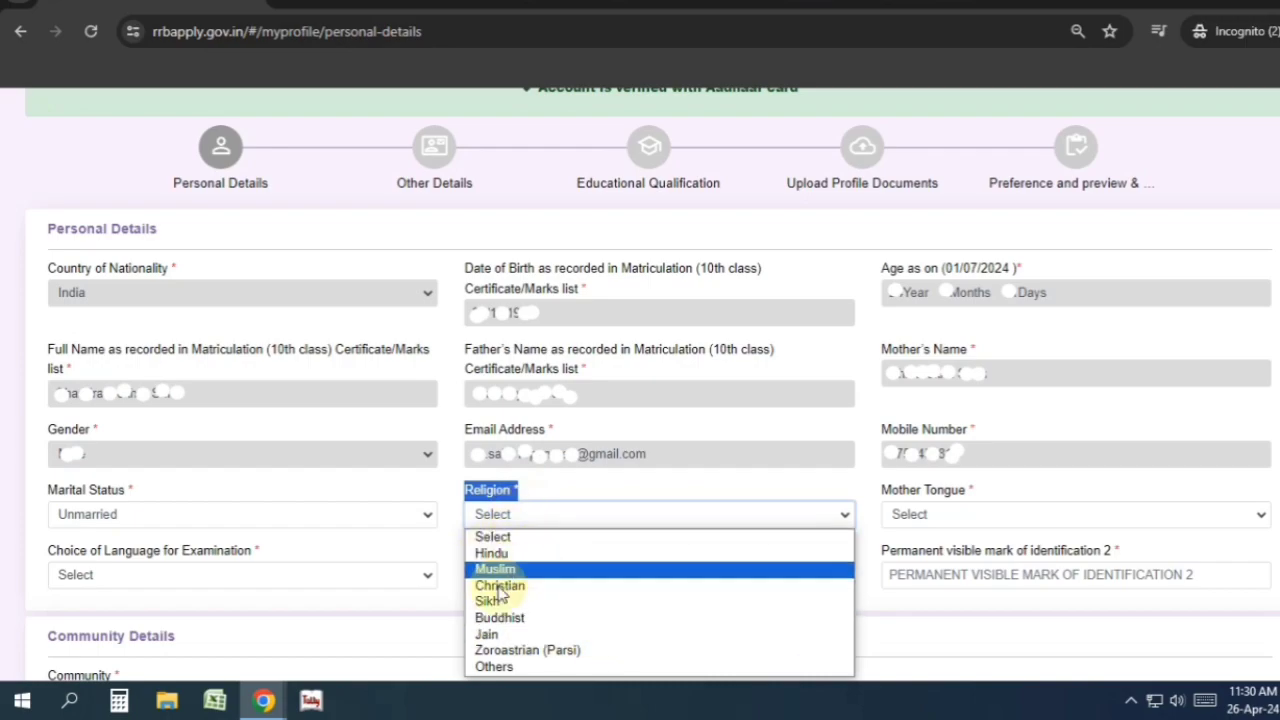
{"action": "left_click", "coordinate": [494, 553]}
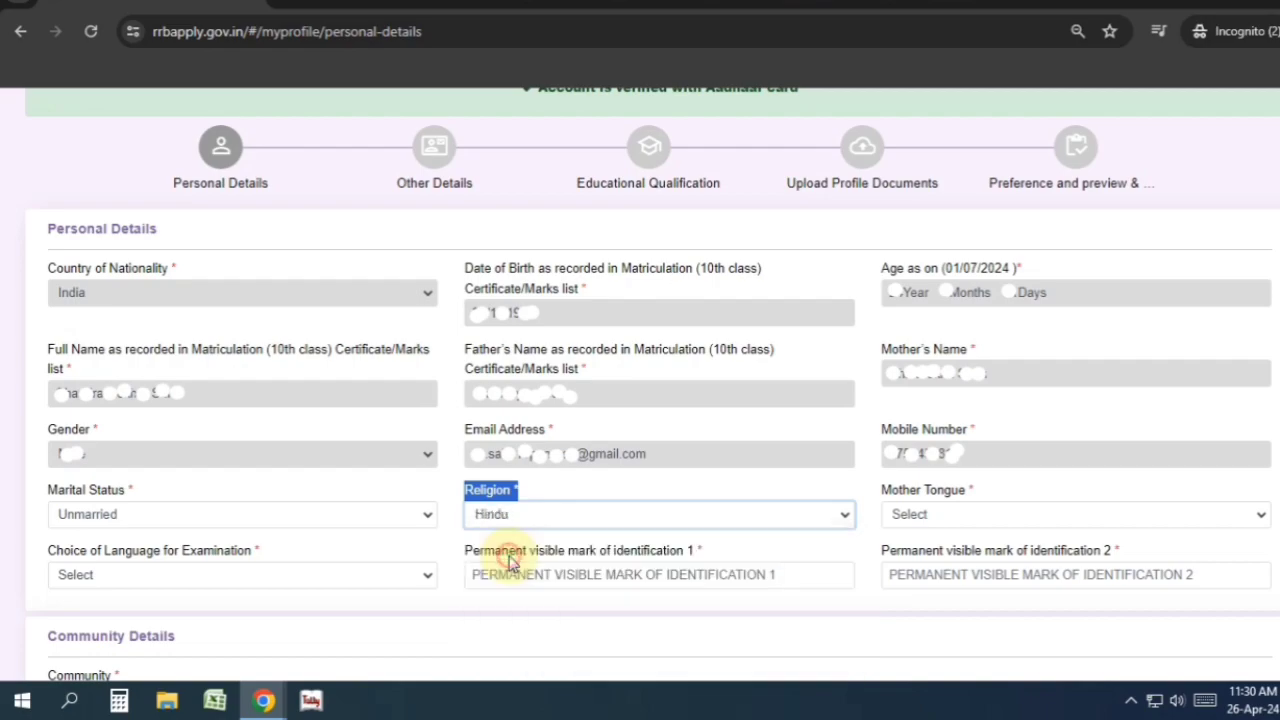
Step: Set mother tongue to Hindi and the examination language to Hindi
{"action": "left_click_drag", "start_coordinate": [882, 488], "coordinate": [980, 493]}
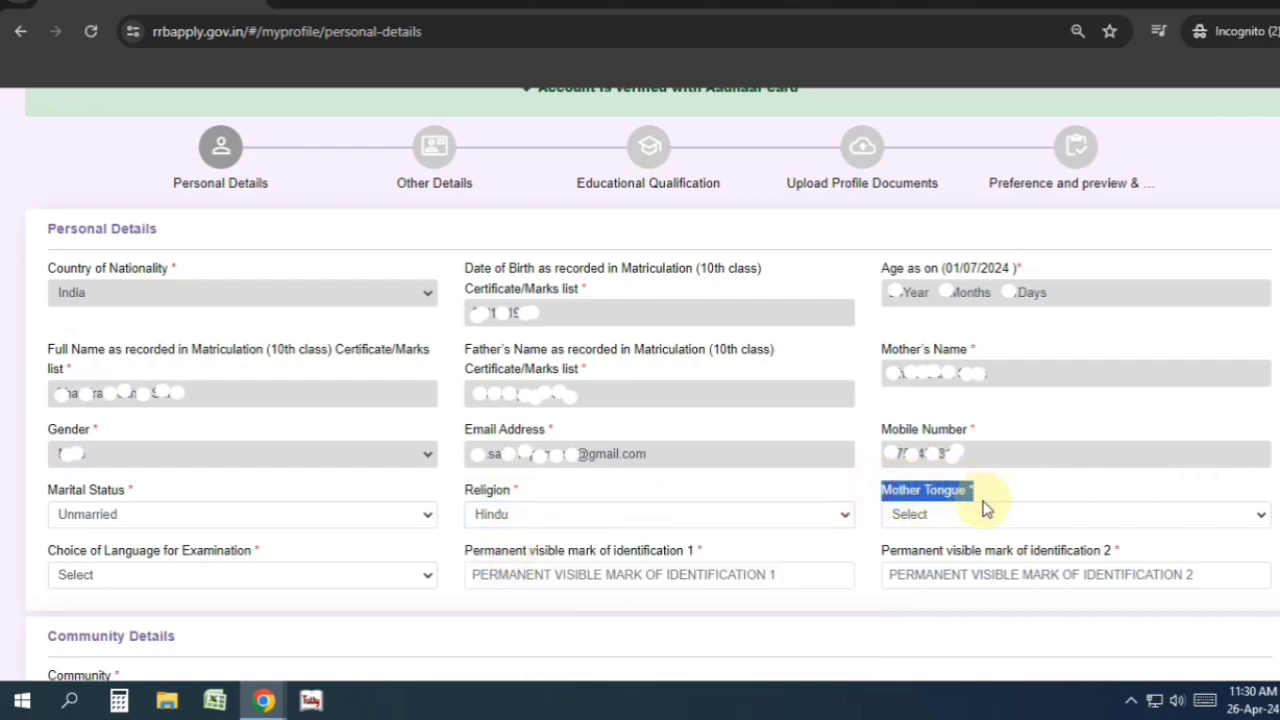
{"action": "left_click", "coordinate": [960, 528]}
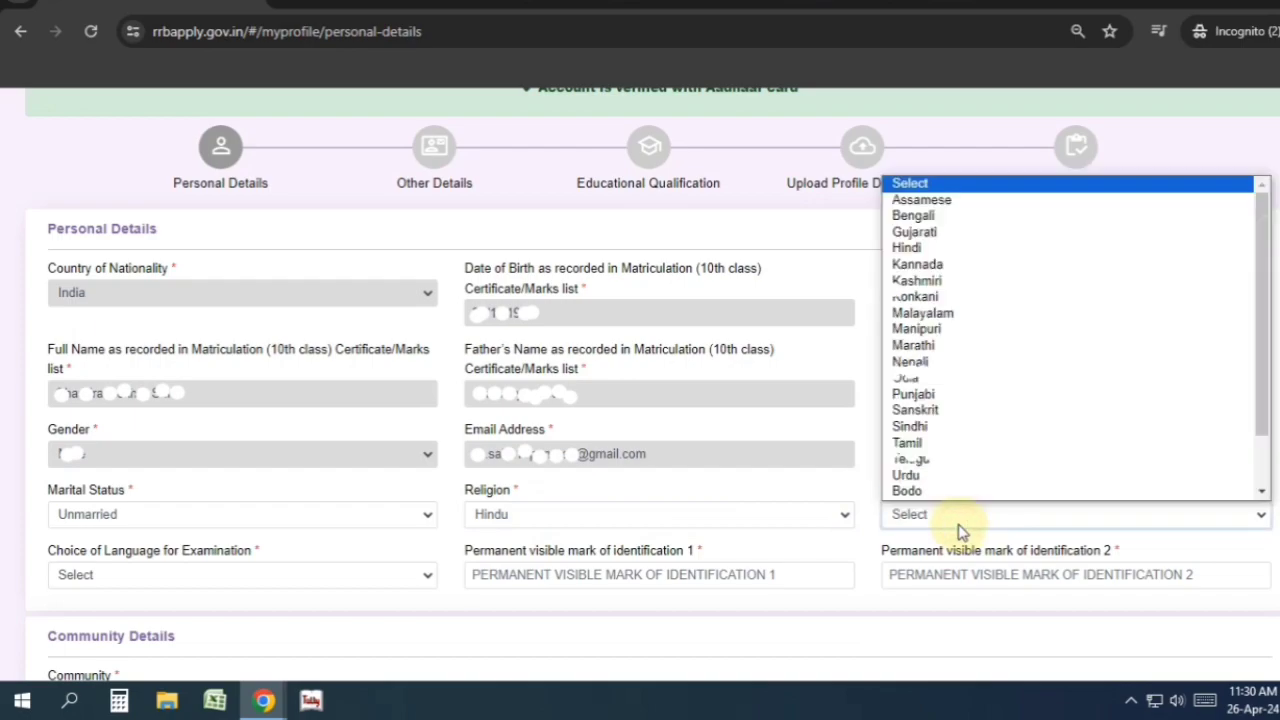
{"action": "left_click", "coordinate": [938, 234]}
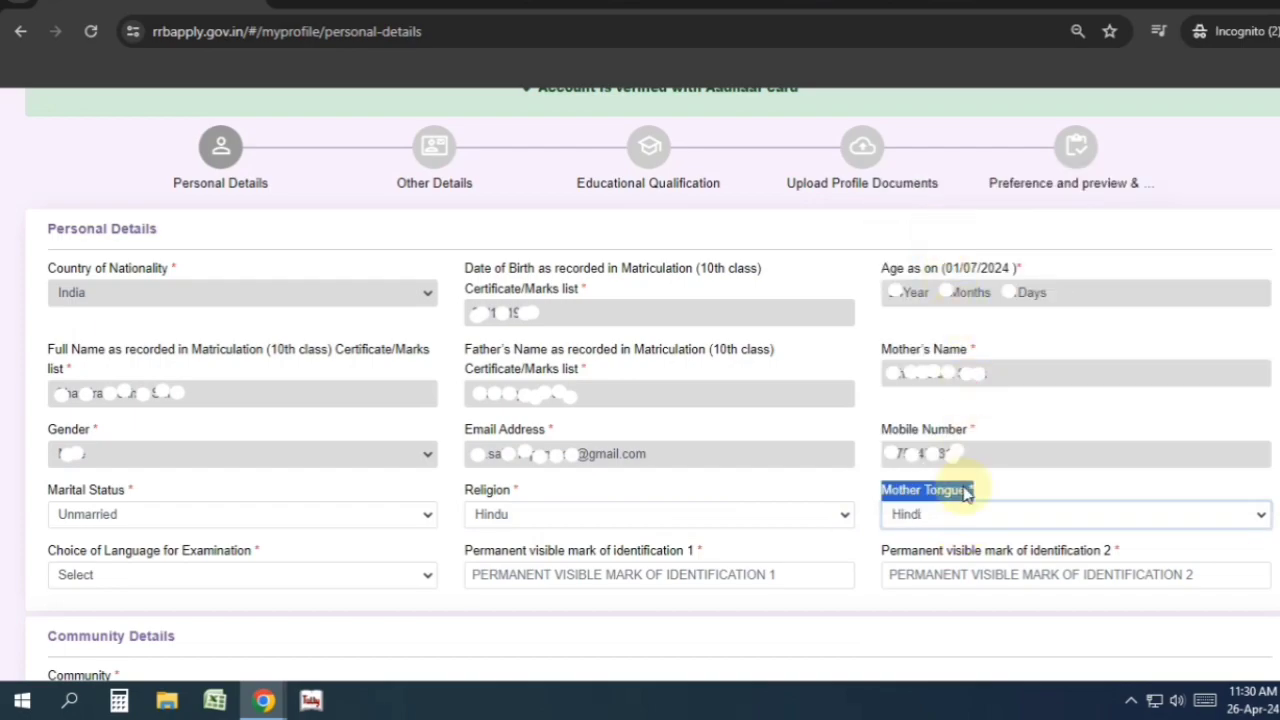
{"action": "left_click", "coordinate": [968, 518]}
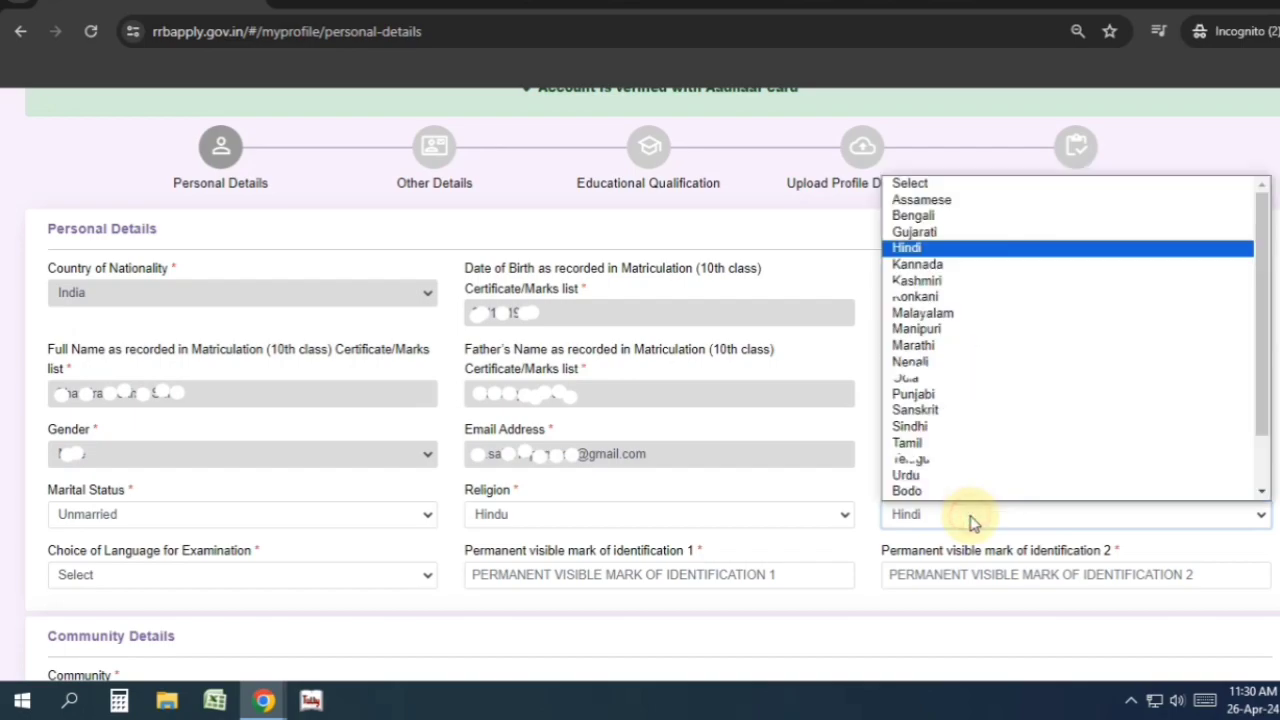
{"action": "left_click", "coordinate": [940, 233]}
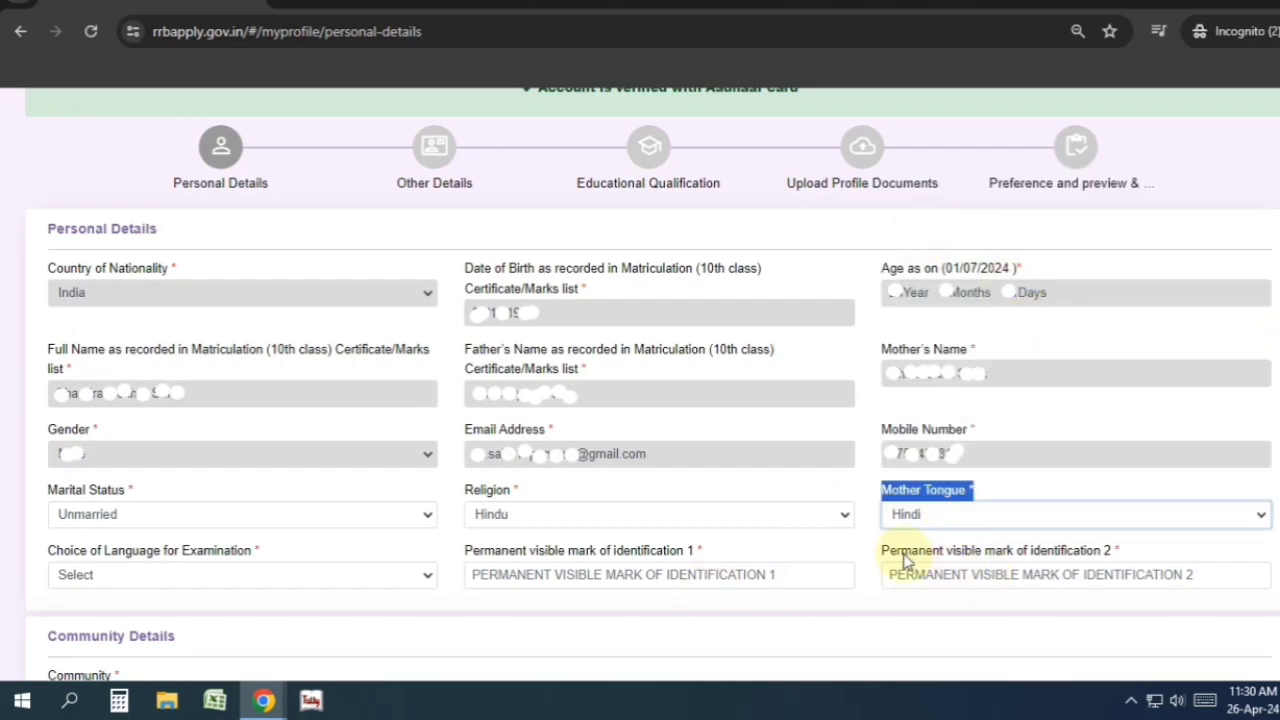
{"action": "left_click", "coordinate": [125, 578]}
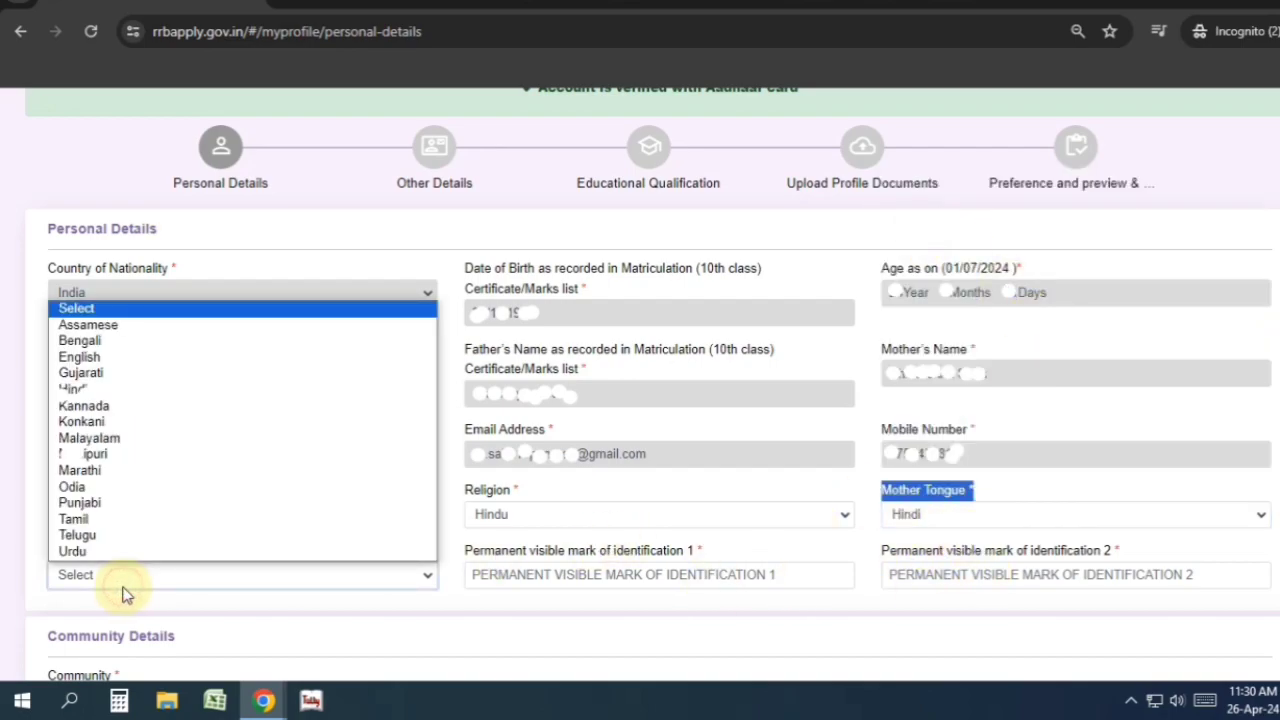
{"action": "left_click", "coordinate": [72, 574]}
{"action": "left_click_drag", "start_coordinate": [55, 556], "coordinate": [251, 551]}
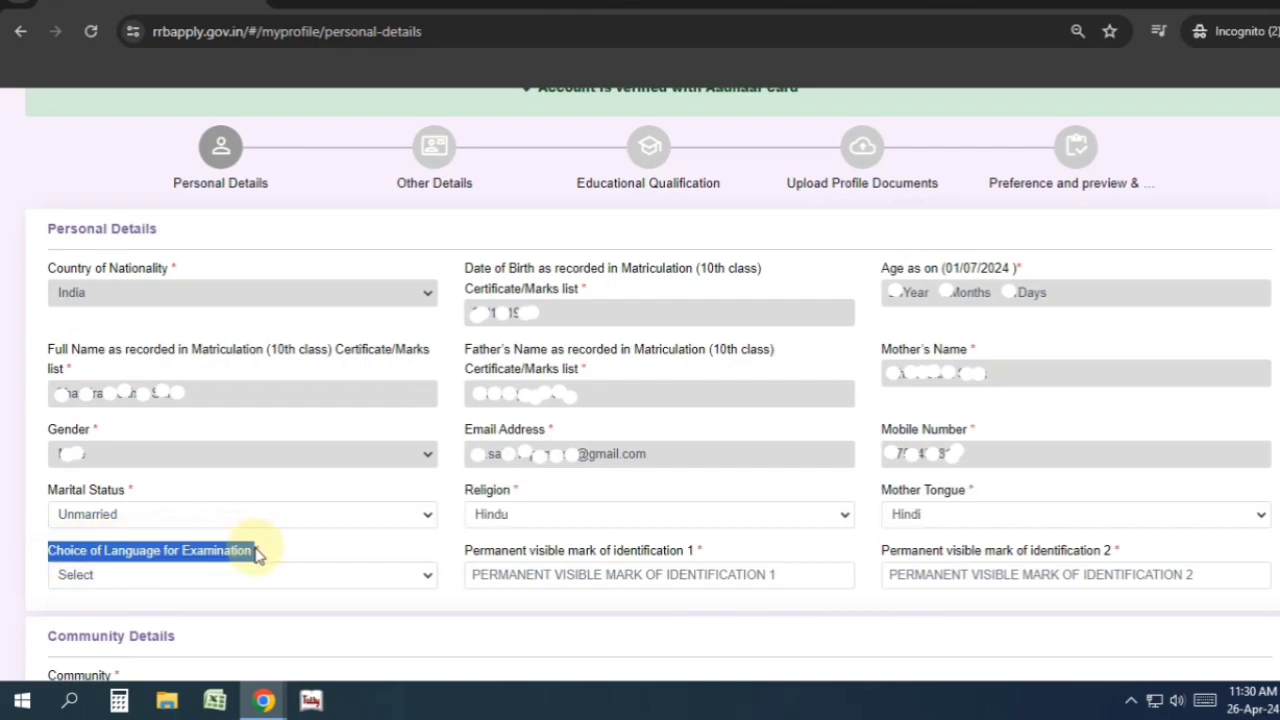
{"action": "left_click", "coordinate": [203, 570]}
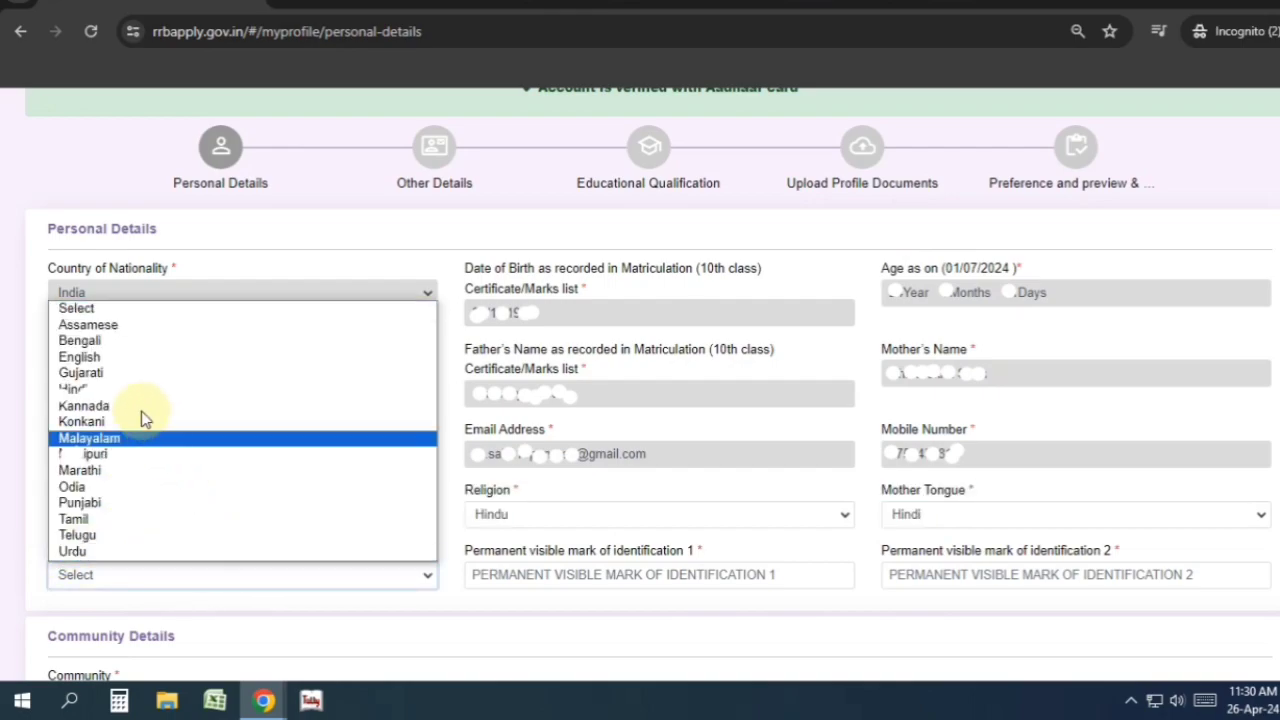
{"action": "left_click", "coordinate": [77, 388]}
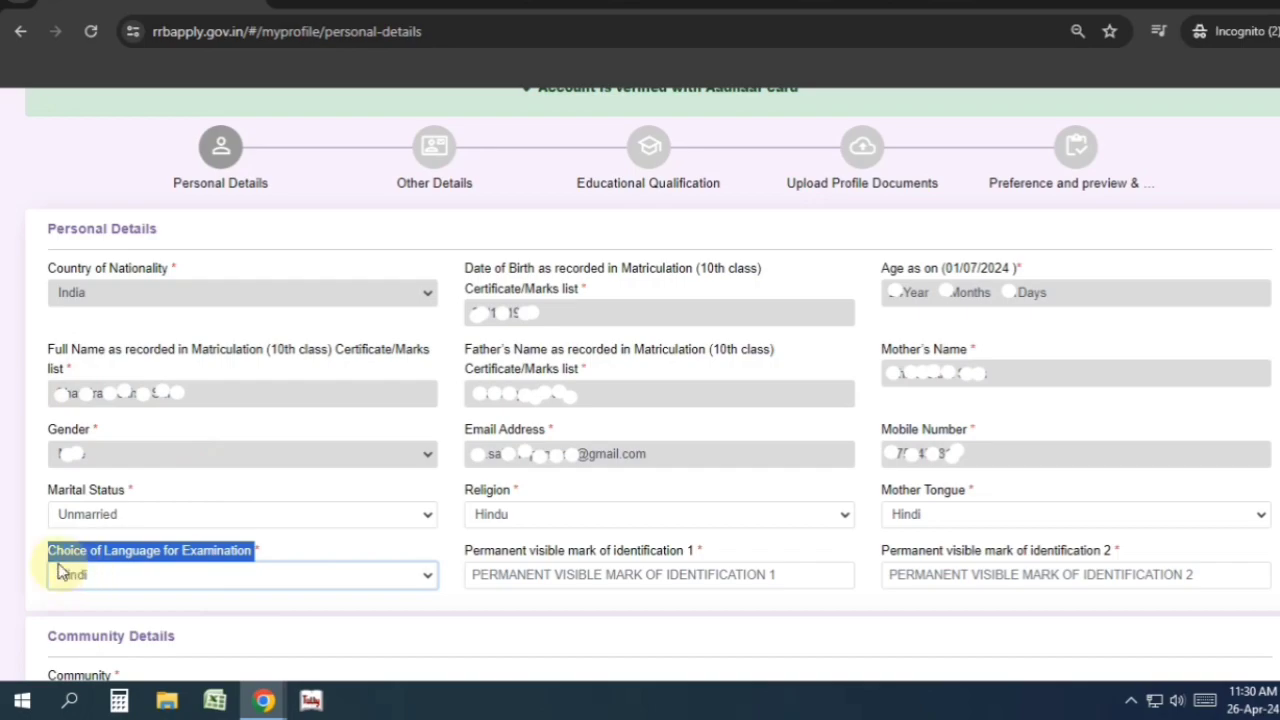
{"action": "left_click", "coordinate": [638, 568]}
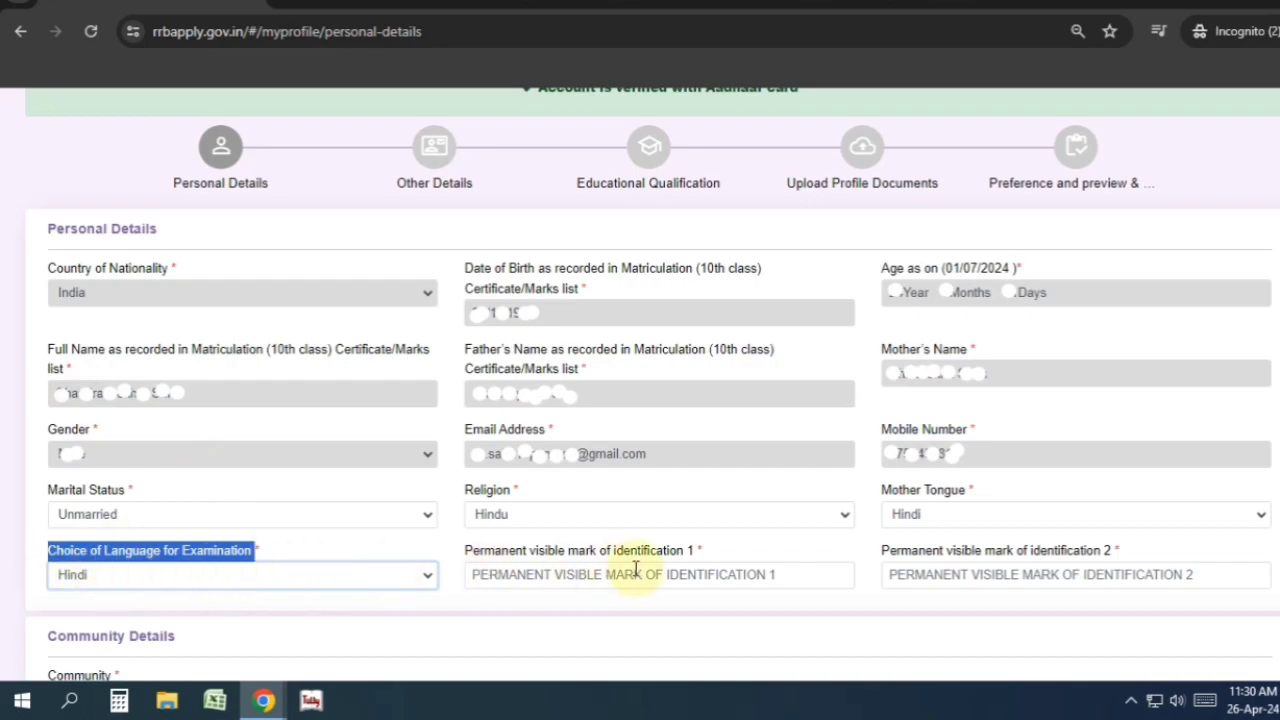
{"action": "left_click", "coordinate": [565, 600]}
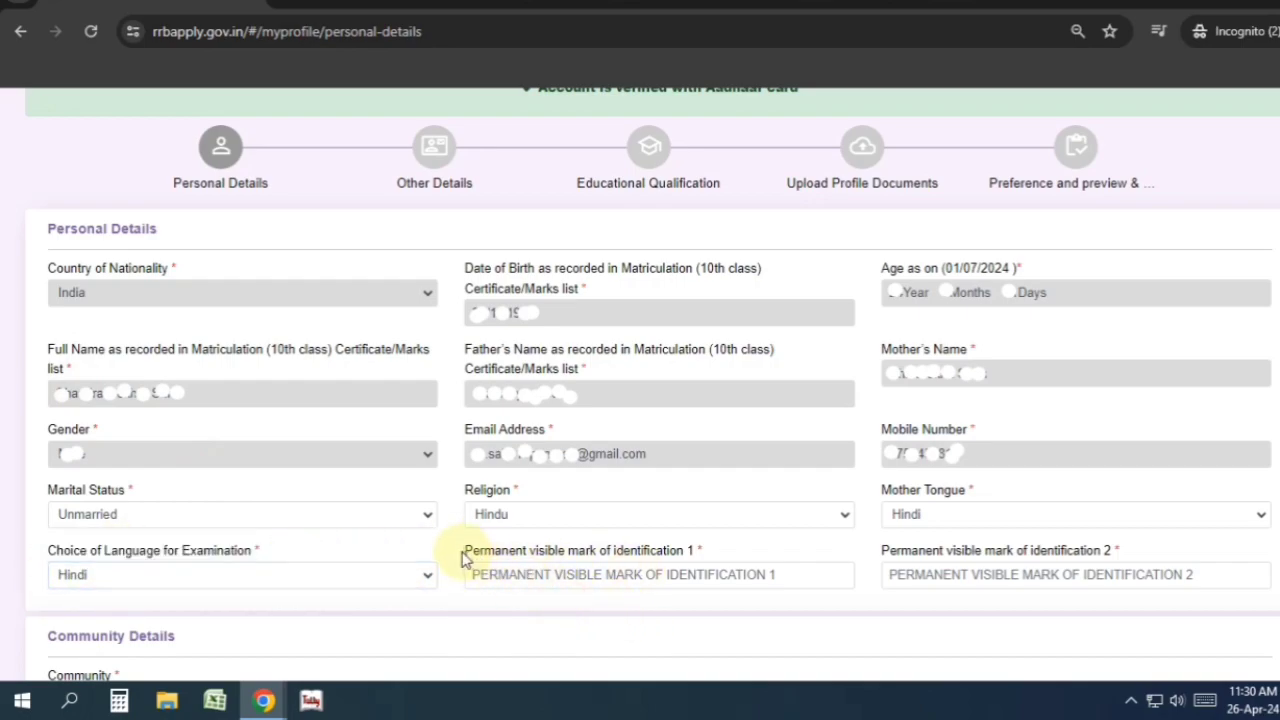
Step: Enter NO MARK in the first and second permanent visible identification mark fields
{"action": "left_click_drag", "start_coordinate": [461, 555], "coordinate": [540, 556]}
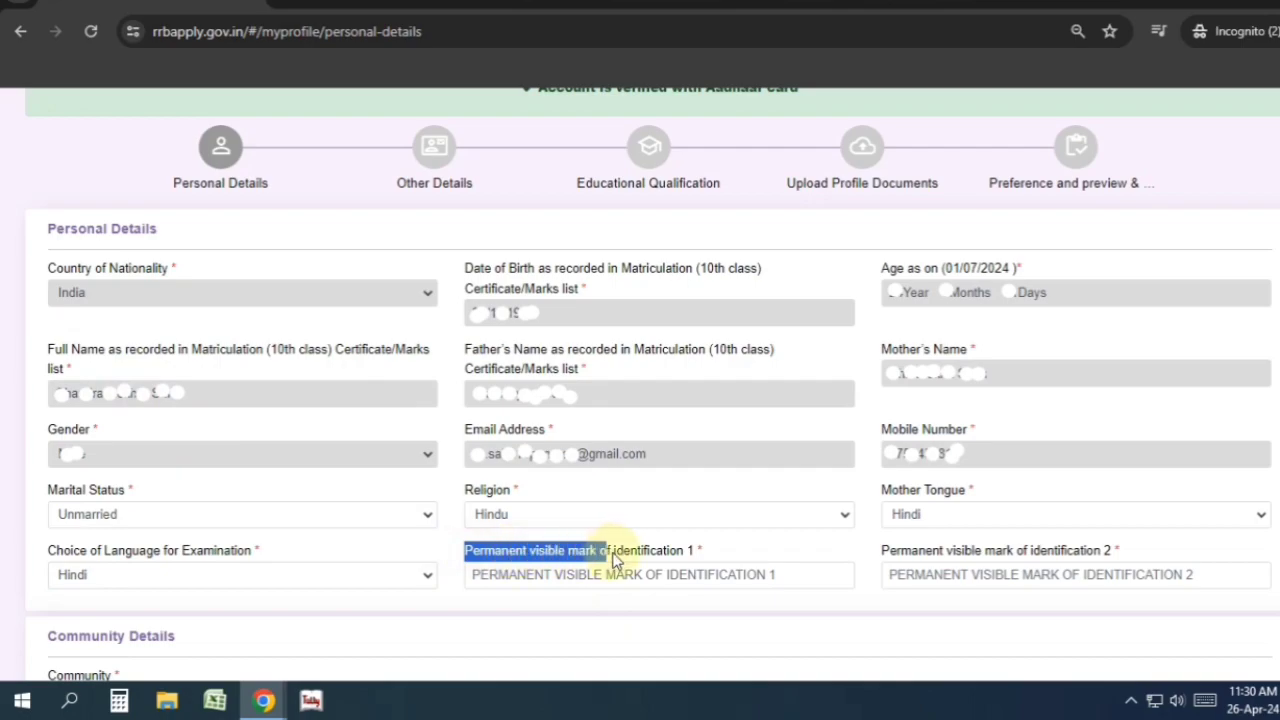
{"action": "left_click_drag", "start_coordinate": [660, 560], "coordinate": [714, 551]}
{"action": "left_click", "coordinate": [558, 578]}
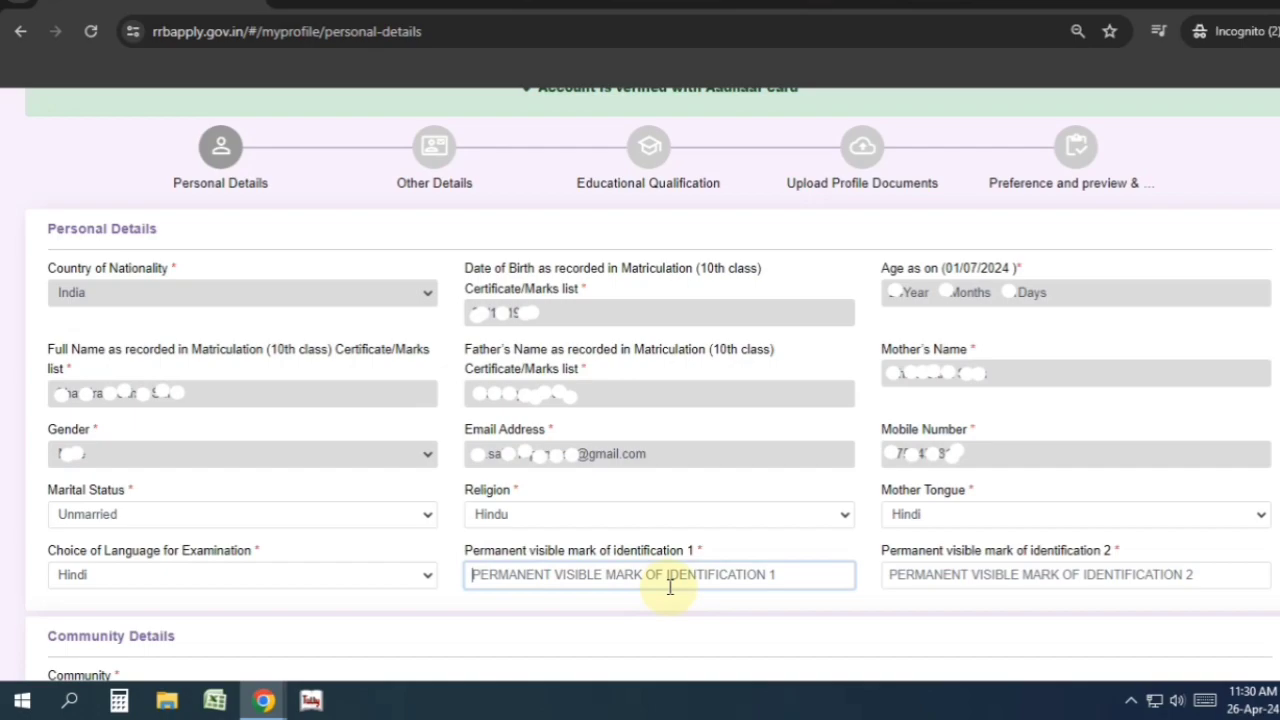
{"action": "type", "text": "NO MARK"}
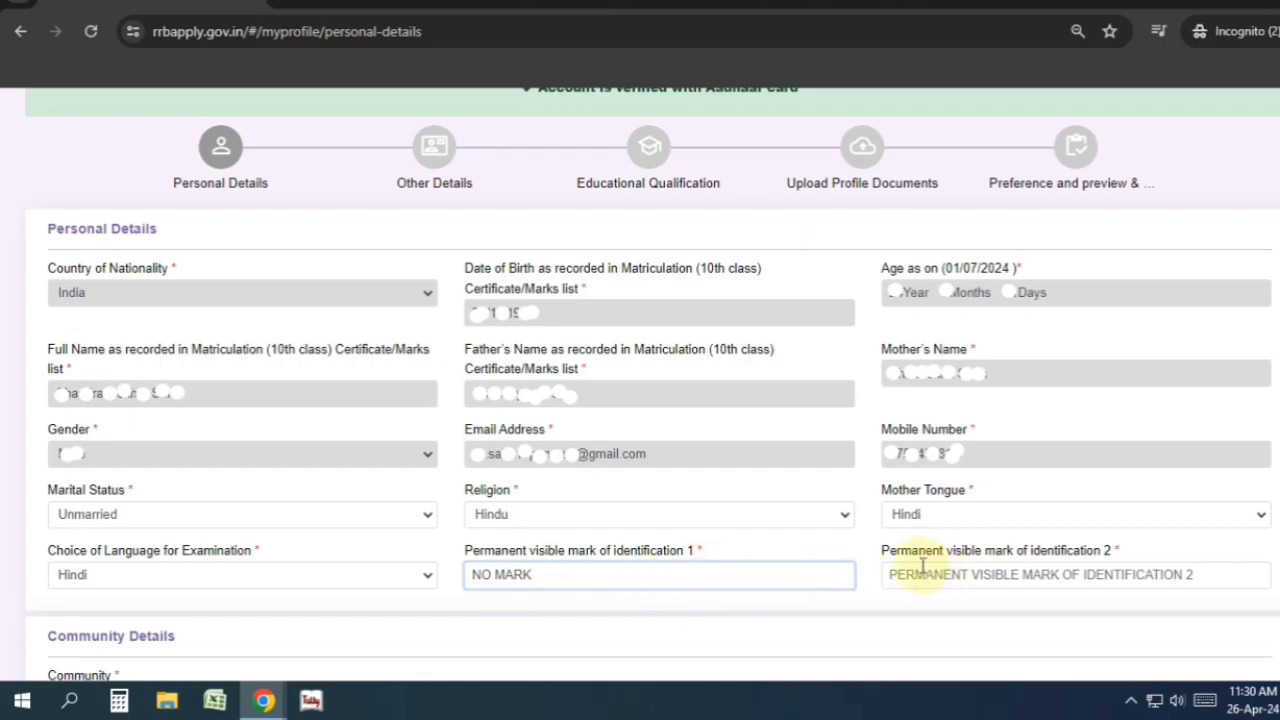
{"action": "triple_click", "coordinate": [884, 556]}
{"action": "triple_click", "coordinate": [1055, 550]}
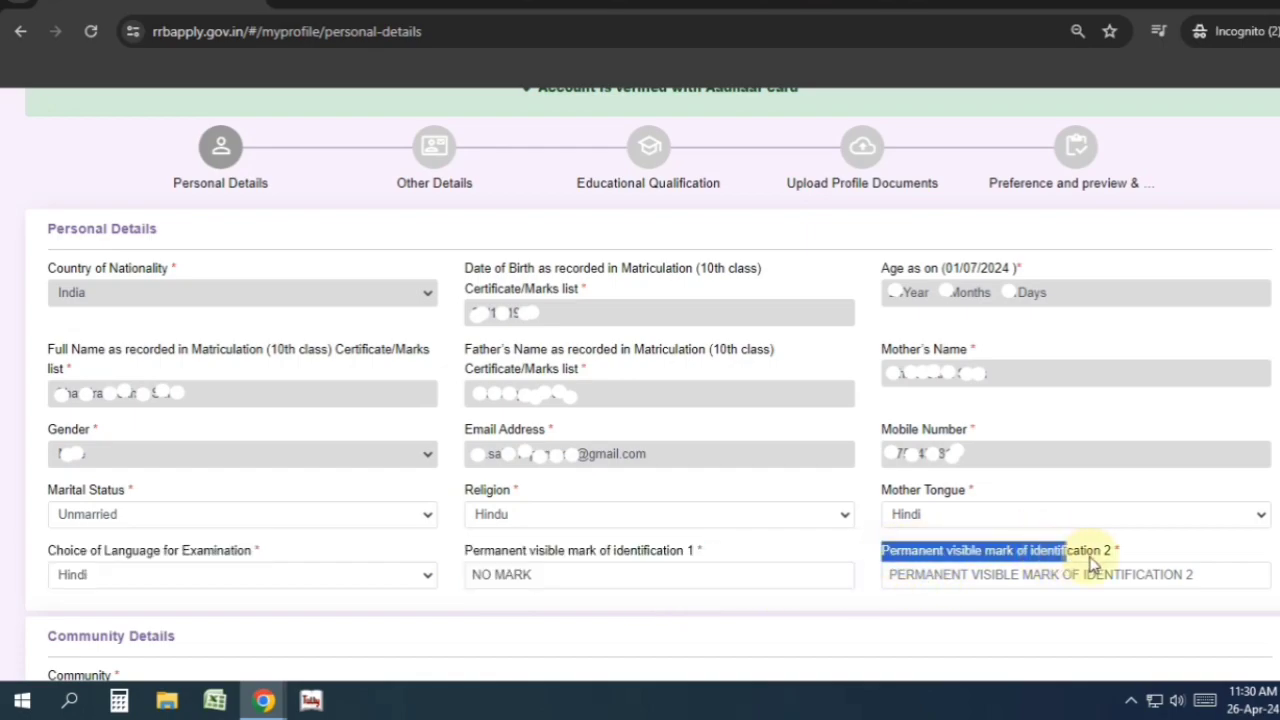
{"action": "left_click", "coordinate": [950, 570]}
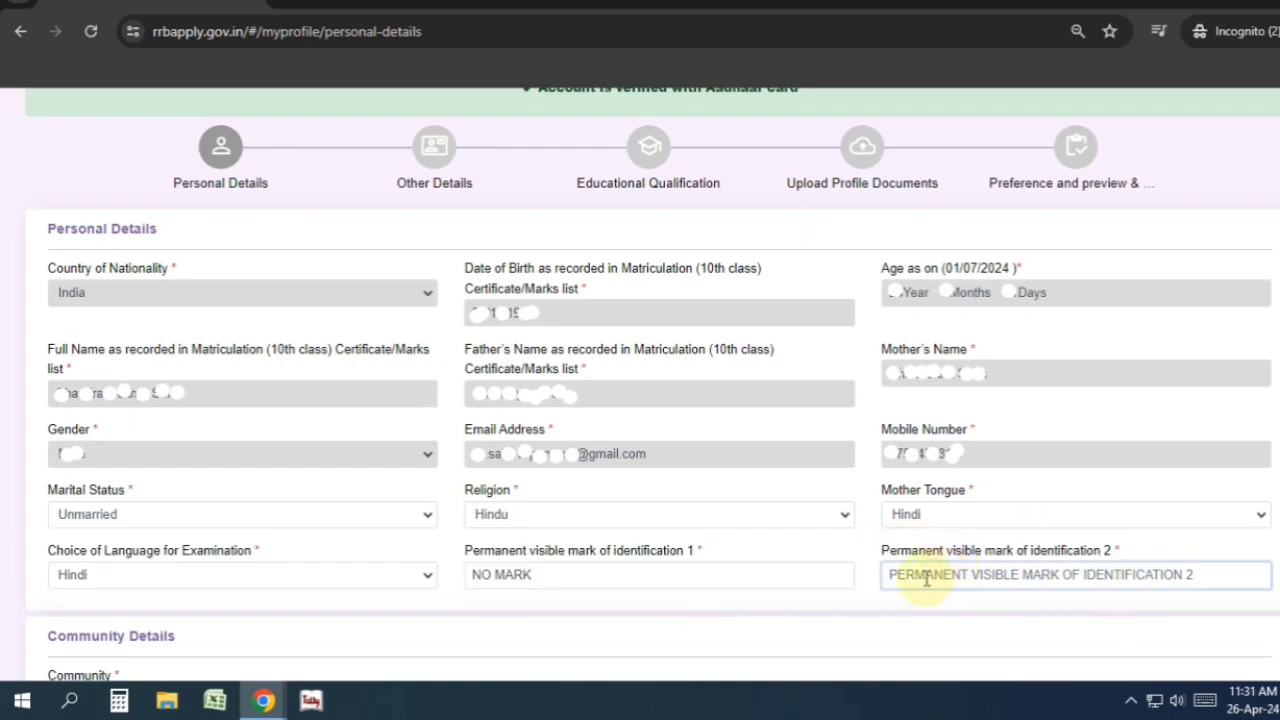
{"action": "type", "text": "NO MARK"}
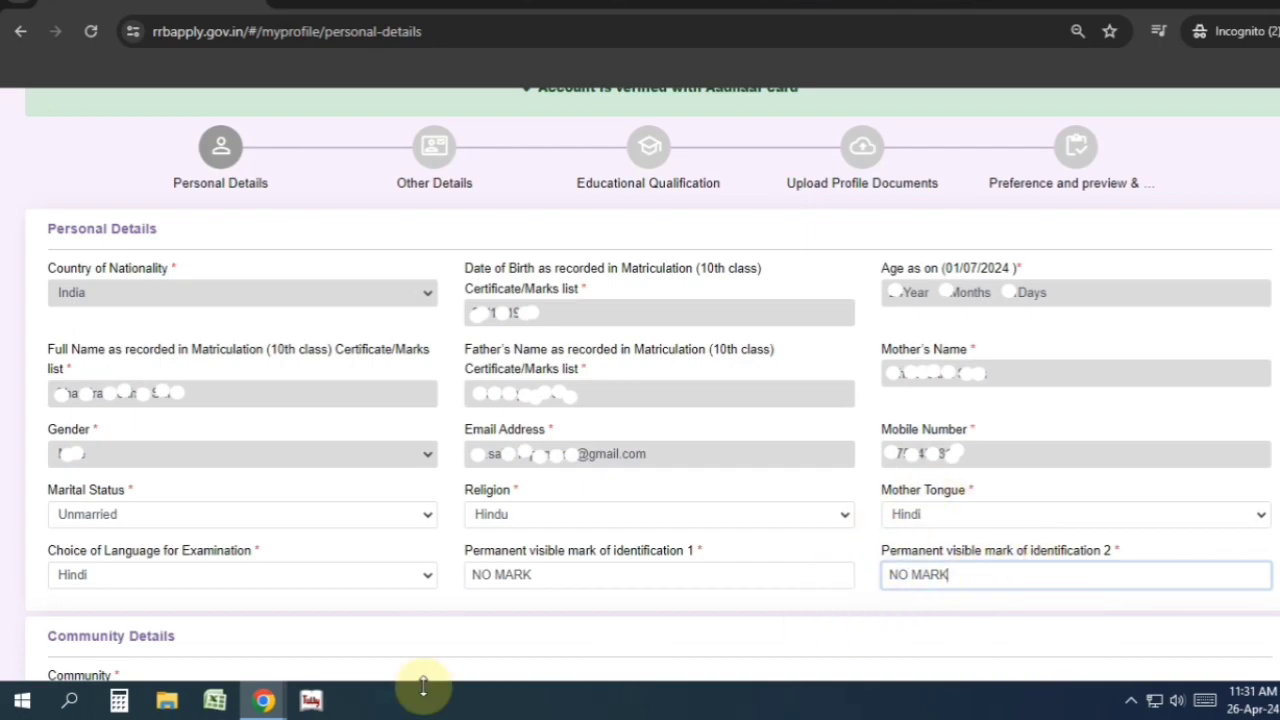
Step: Set community to OBC with Non-Creamy Layer Yes, accepting both eligibility notices
{"action": "scroll", "coordinate": [786, 94], "scroll_direction": "down", "scroll_amount": 5}
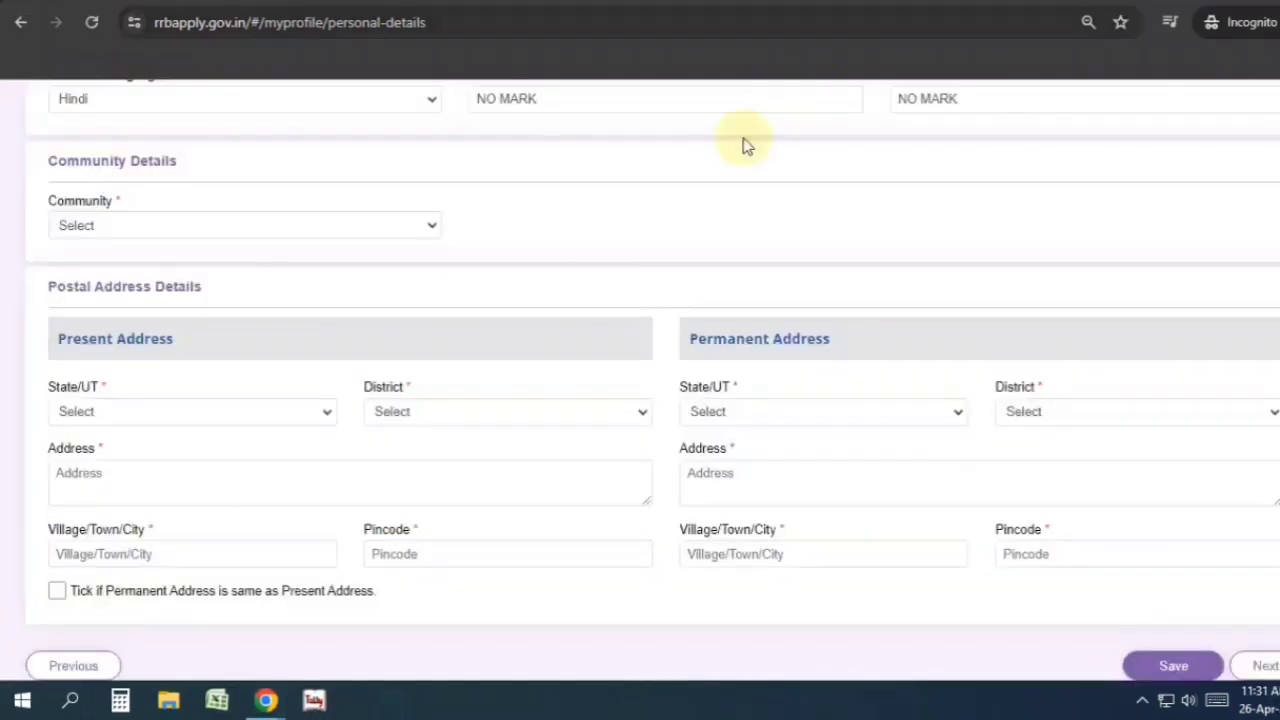
{"action": "left_click", "coordinate": [127, 222]}
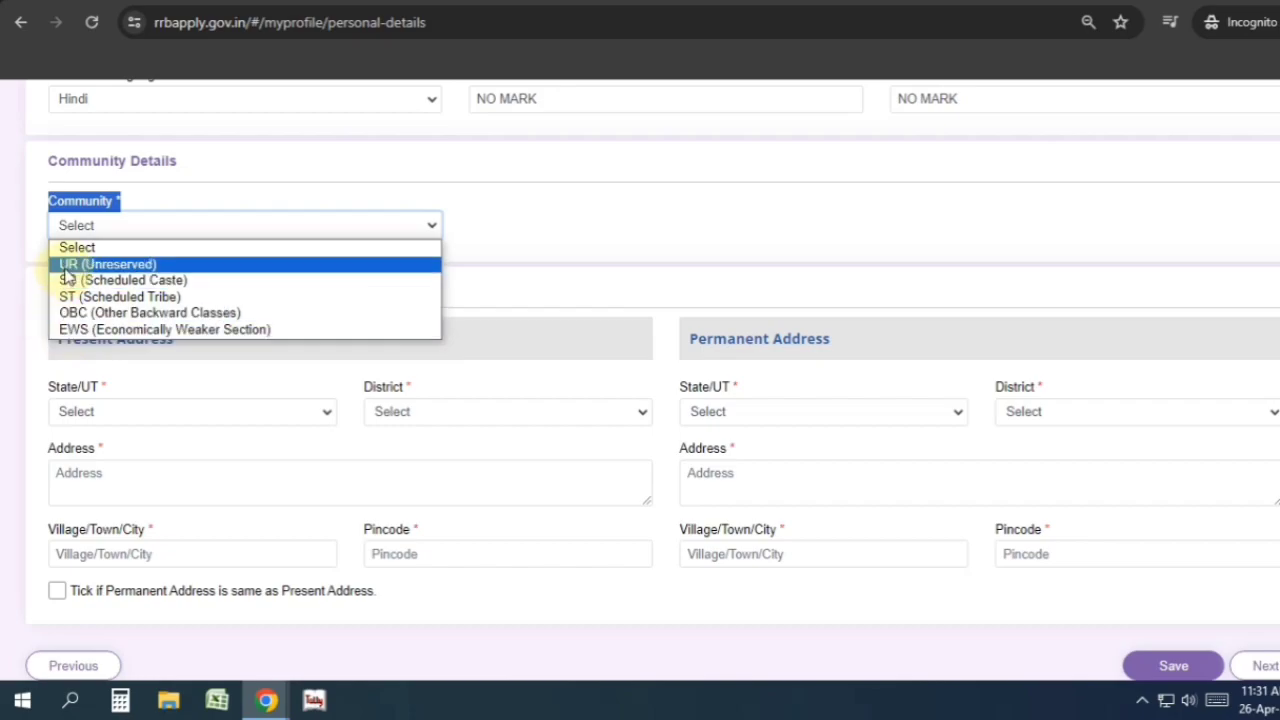
{"action": "left_click", "coordinate": [92, 314]}
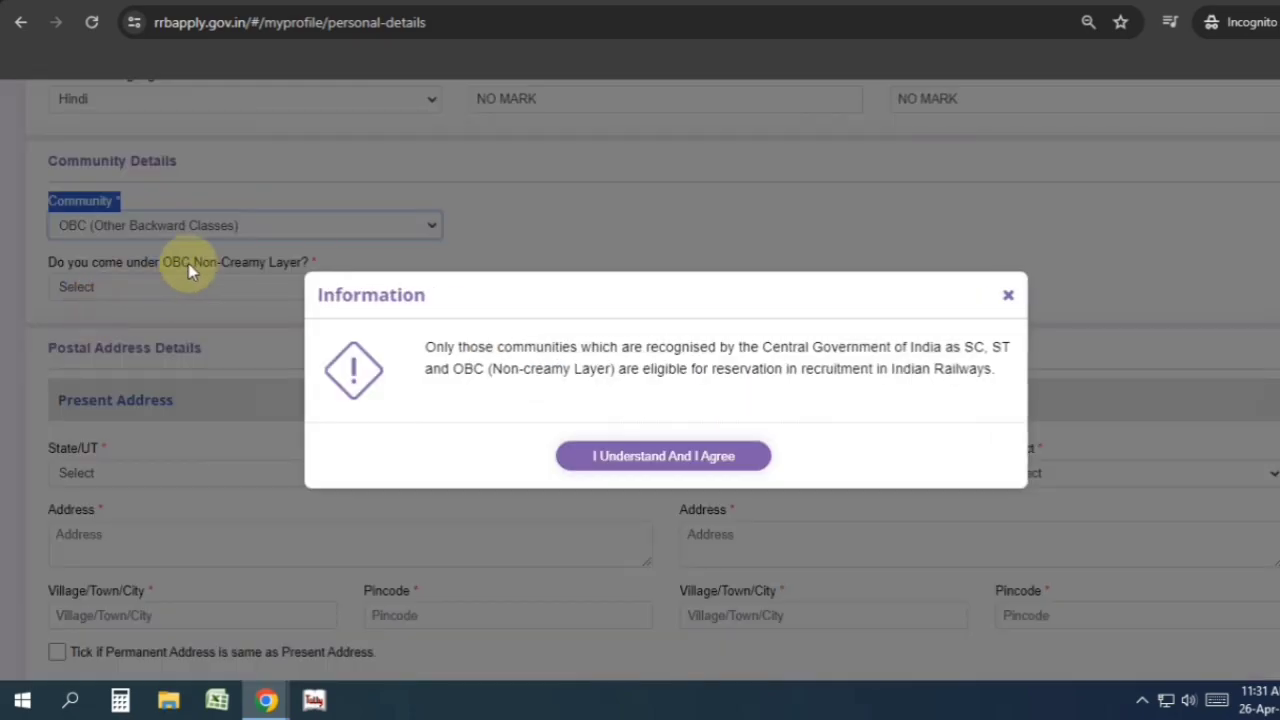
{"action": "left_click_drag", "start_coordinate": [460, 348], "coordinate": [1008, 372]}
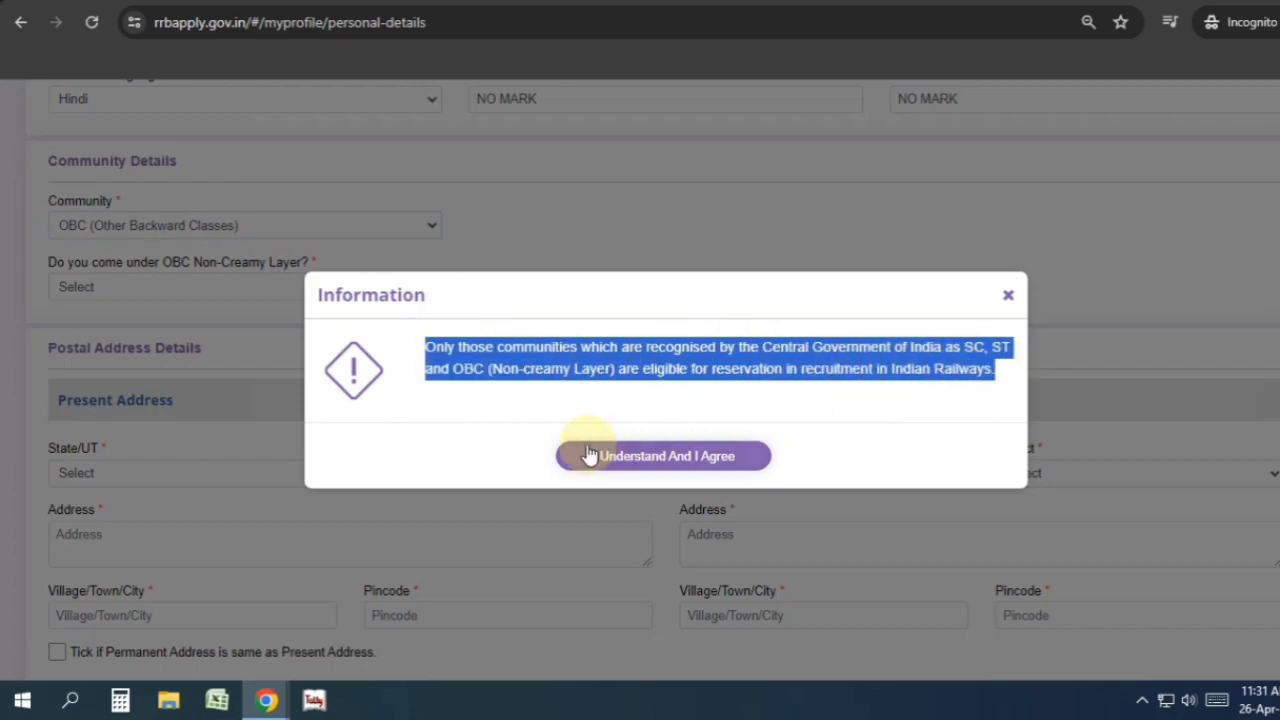
{"action": "left_click", "coordinate": [714, 456]}
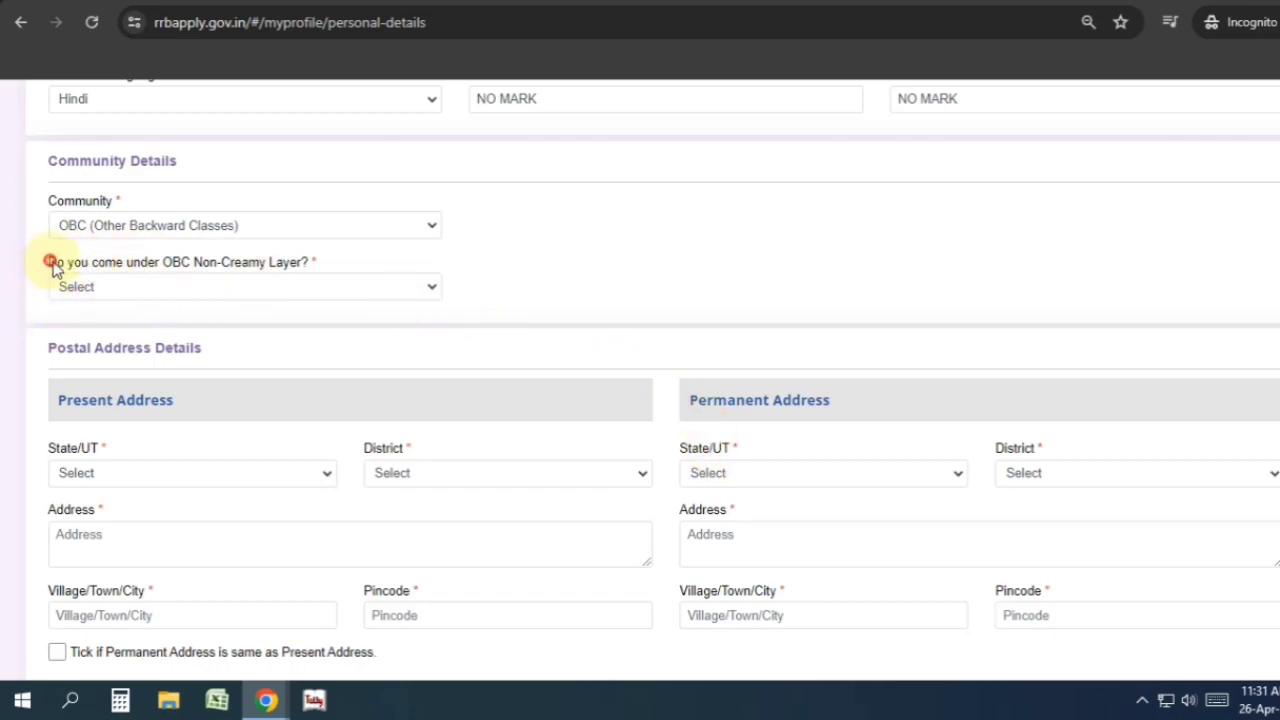
{"action": "left_click_drag", "start_coordinate": [52, 266], "coordinate": [329, 288]}
{"action": "left_click", "coordinate": [243, 296]}
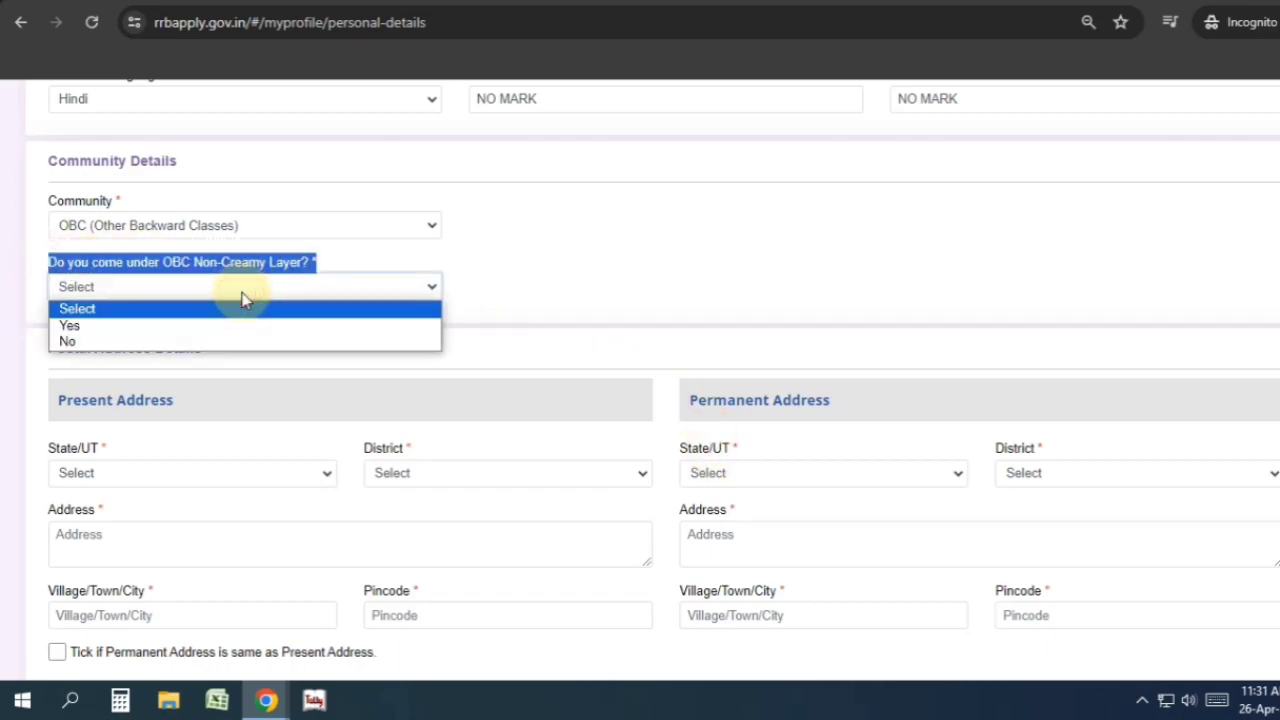
{"action": "left_click", "coordinate": [214, 326]}
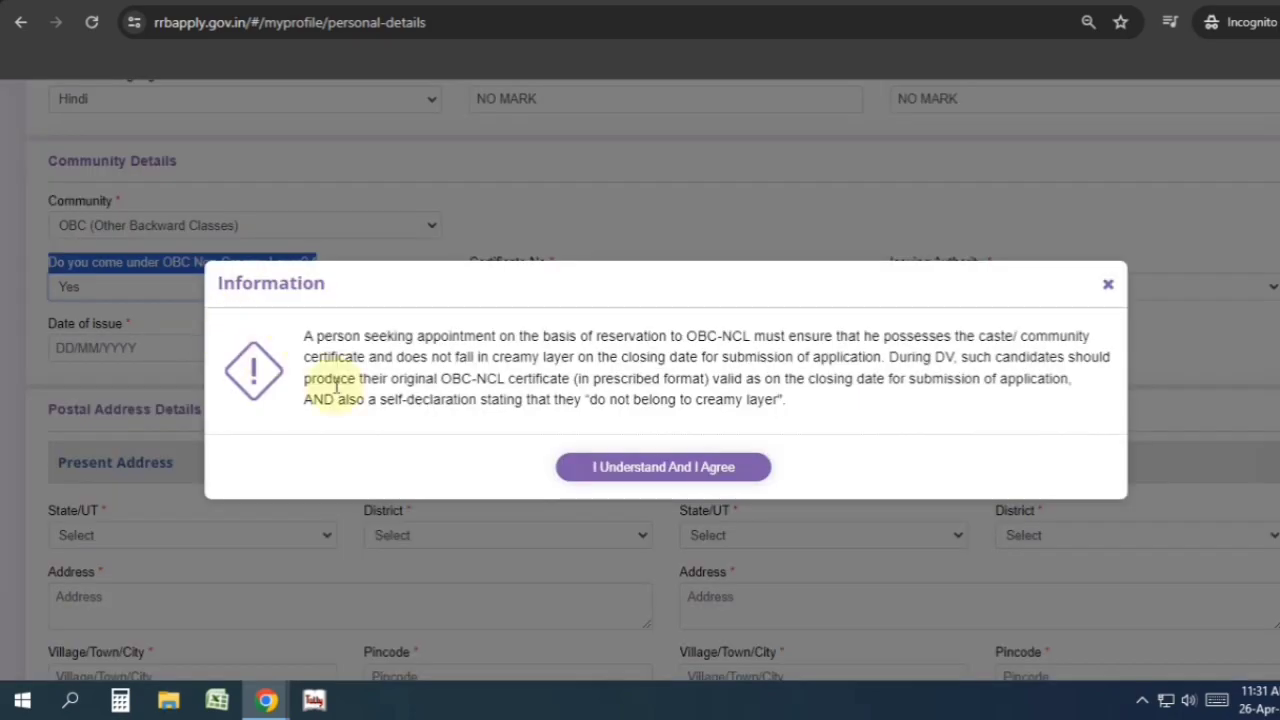
{"action": "left_click_drag", "start_coordinate": [308, 336], "coordinate": [808, 449]}
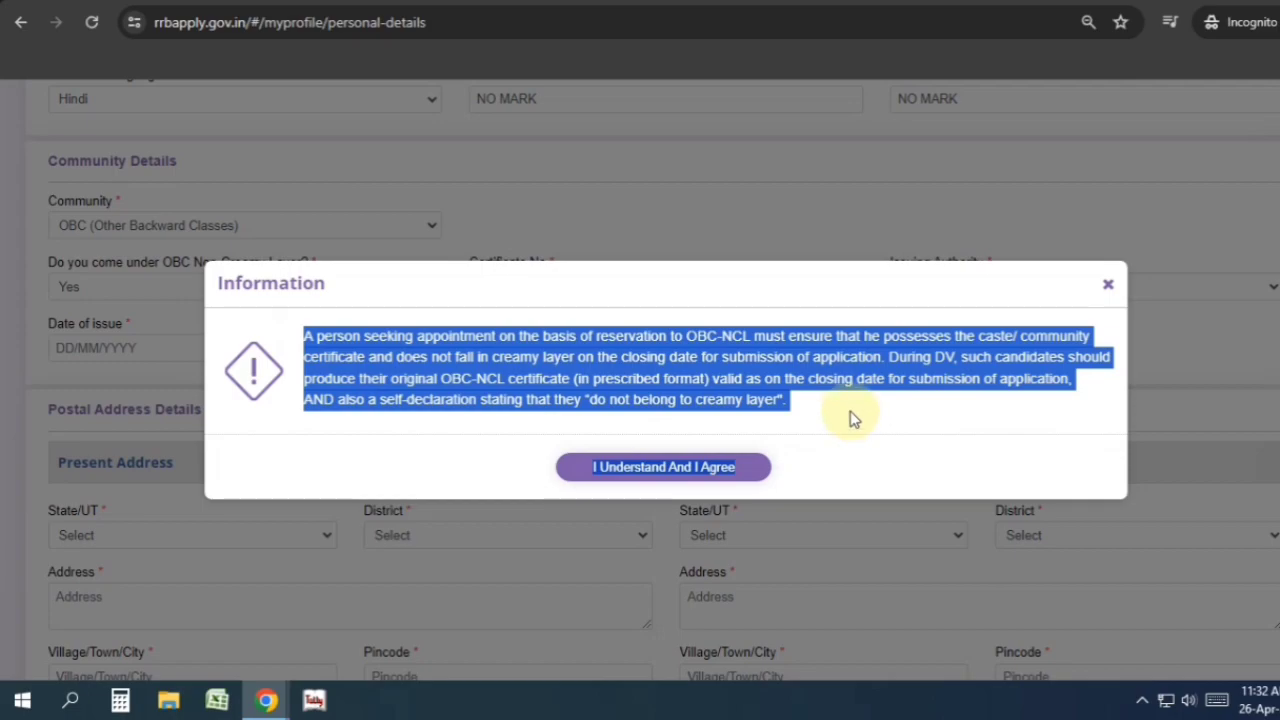
{"action": "left_click", "coordinate": [622, 470]}
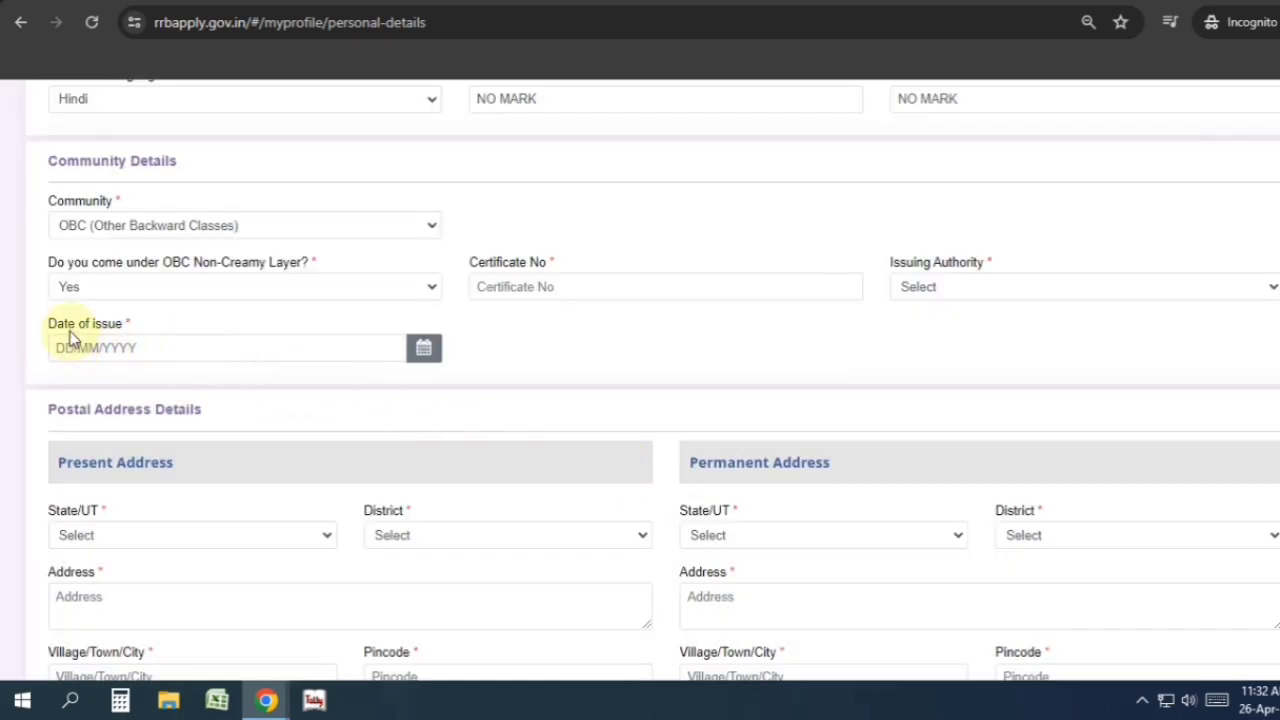
{"action": "left_click", "coordinate": [565, 286]}
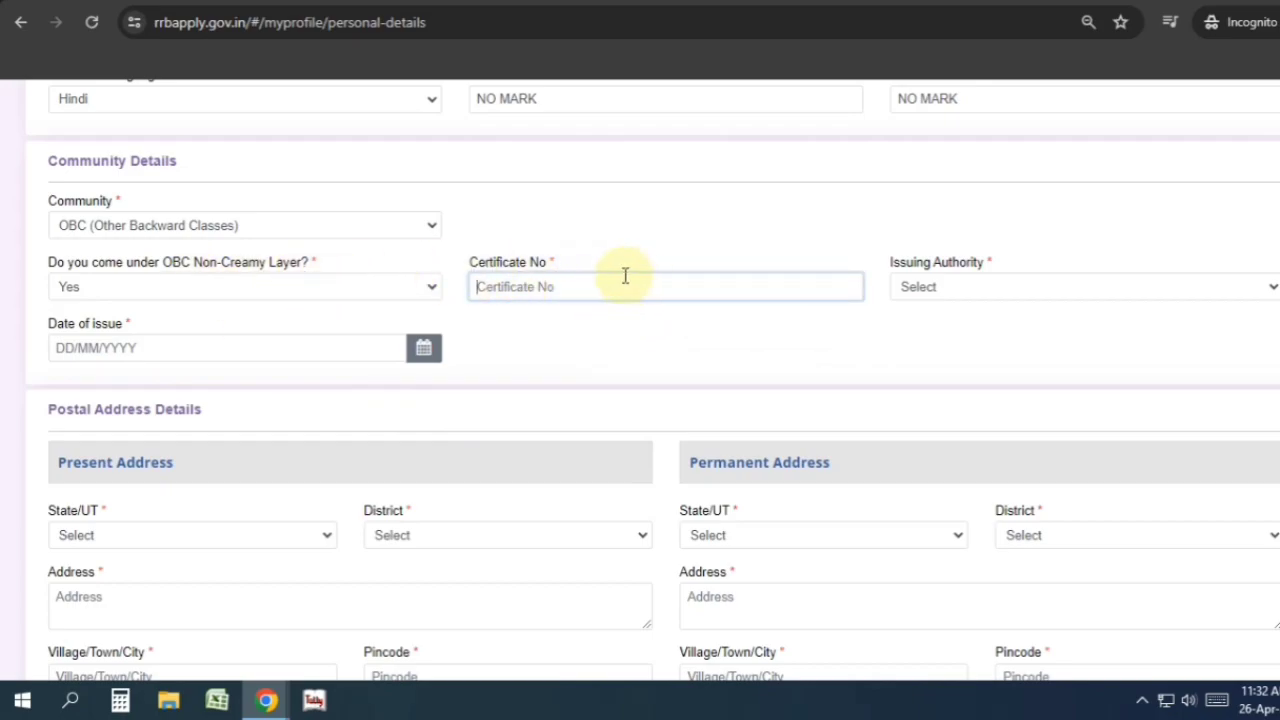
{"action": "left_click", "coordinate": [924, 286]}
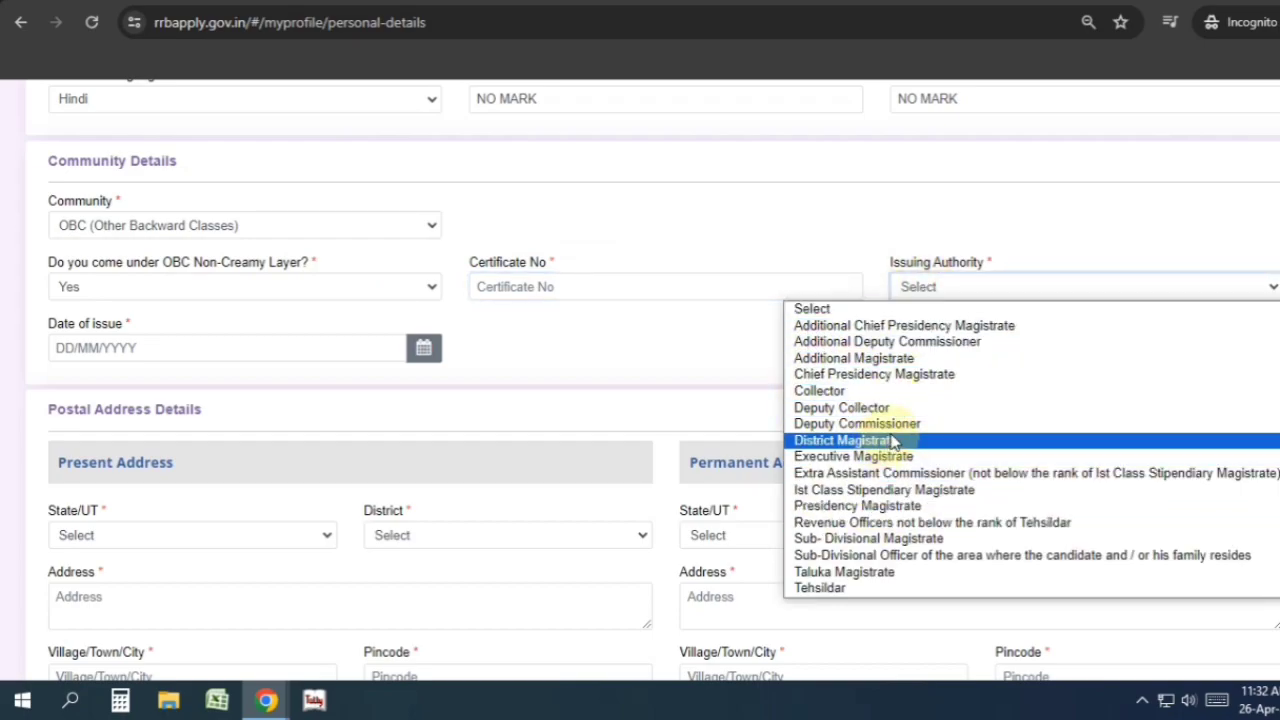
{"action": "left_click", "coordinate": [920, 296]}
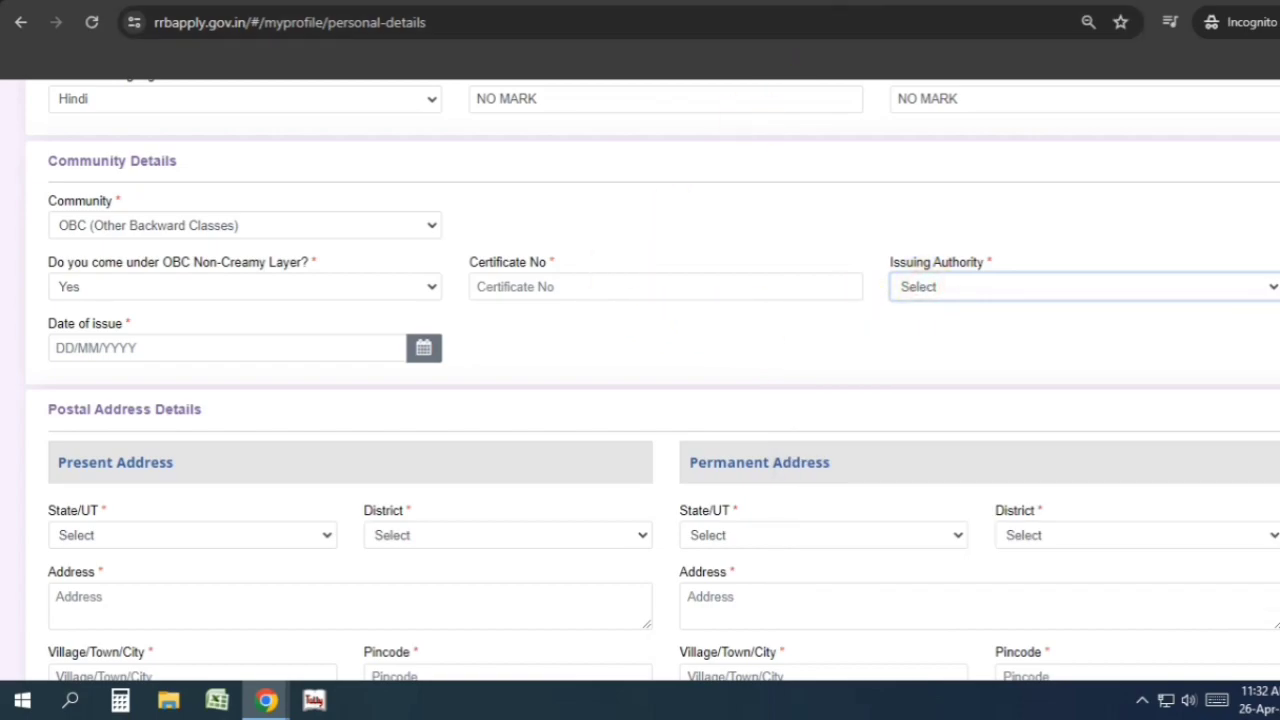
{"action": "left_click", "coordinate": [623, 285]}
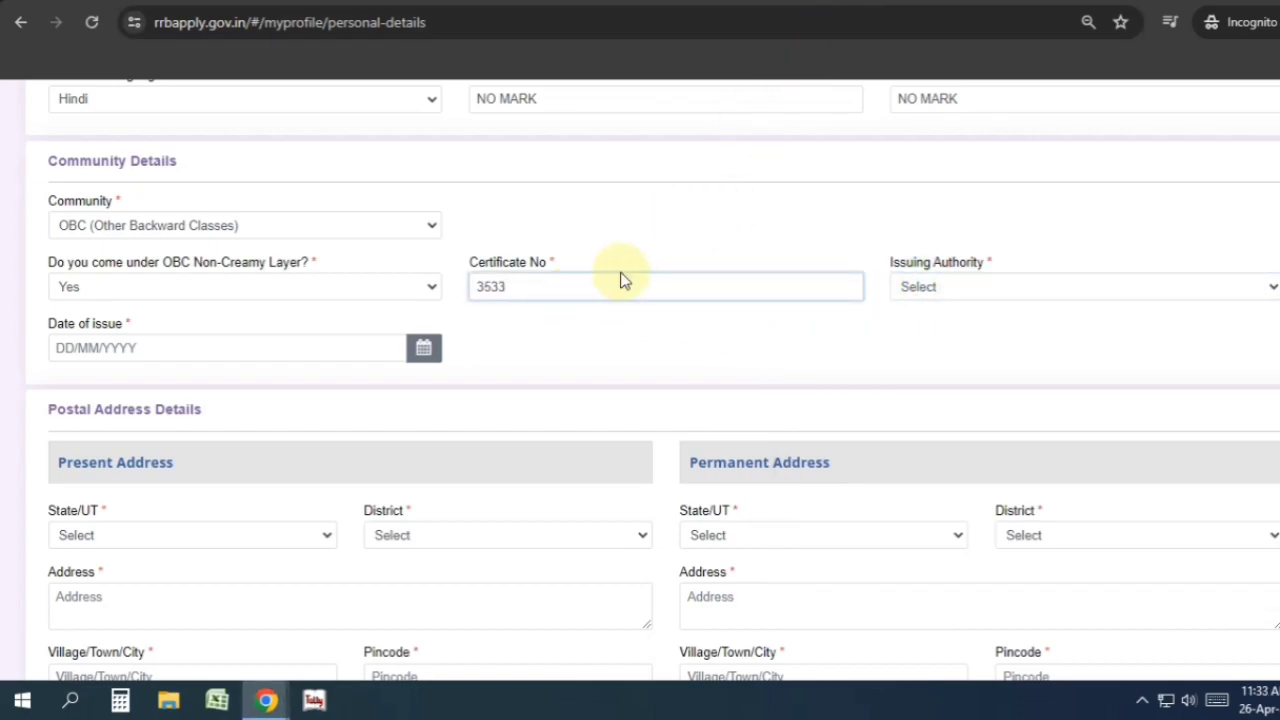
{"action": "left_click", "coordinate": [1020, 290]}
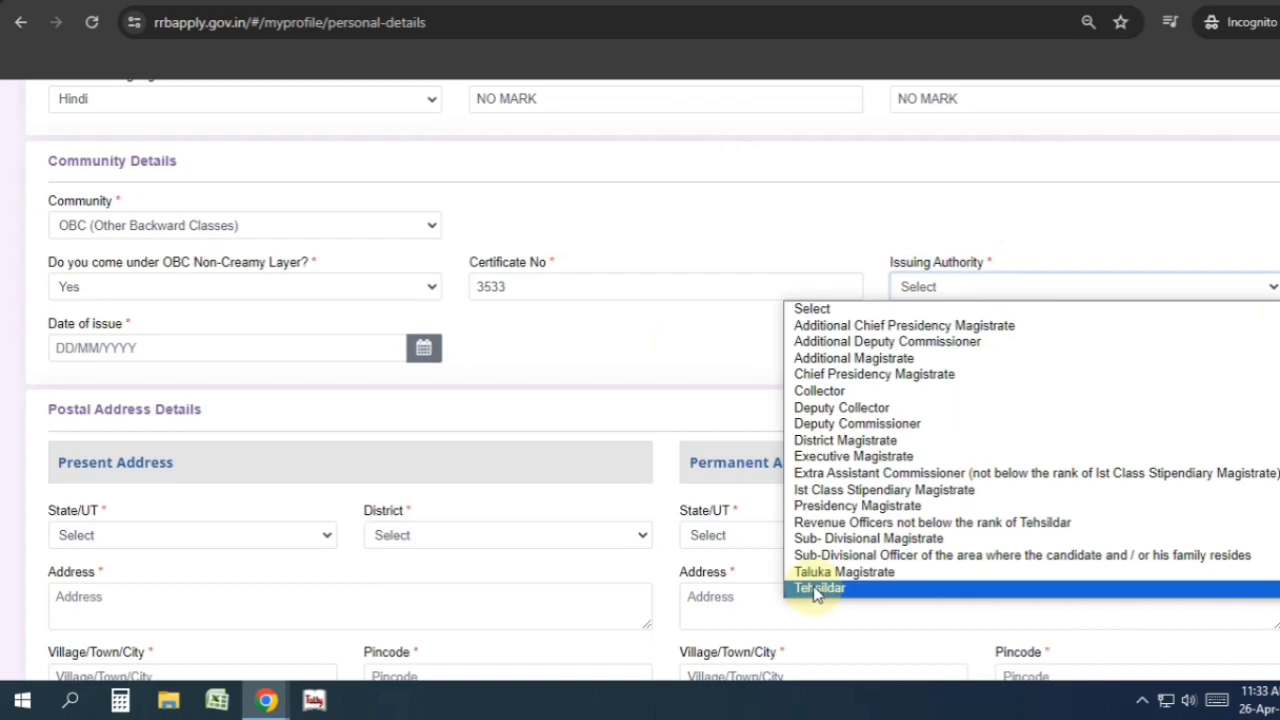
{"action": "left_click", "coordinate": [885, 590]}
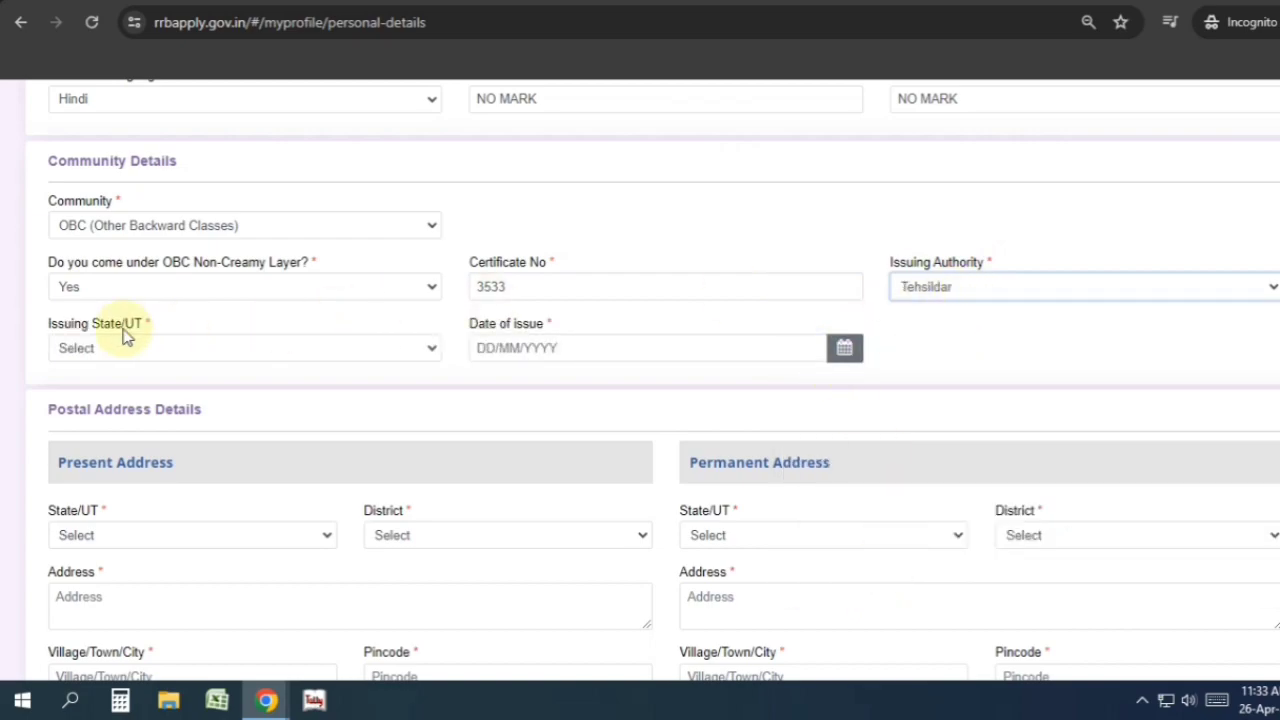
{"action": "left_click_drag", "start_coordinate": [40, 332], "coordinate": [163, 332]}
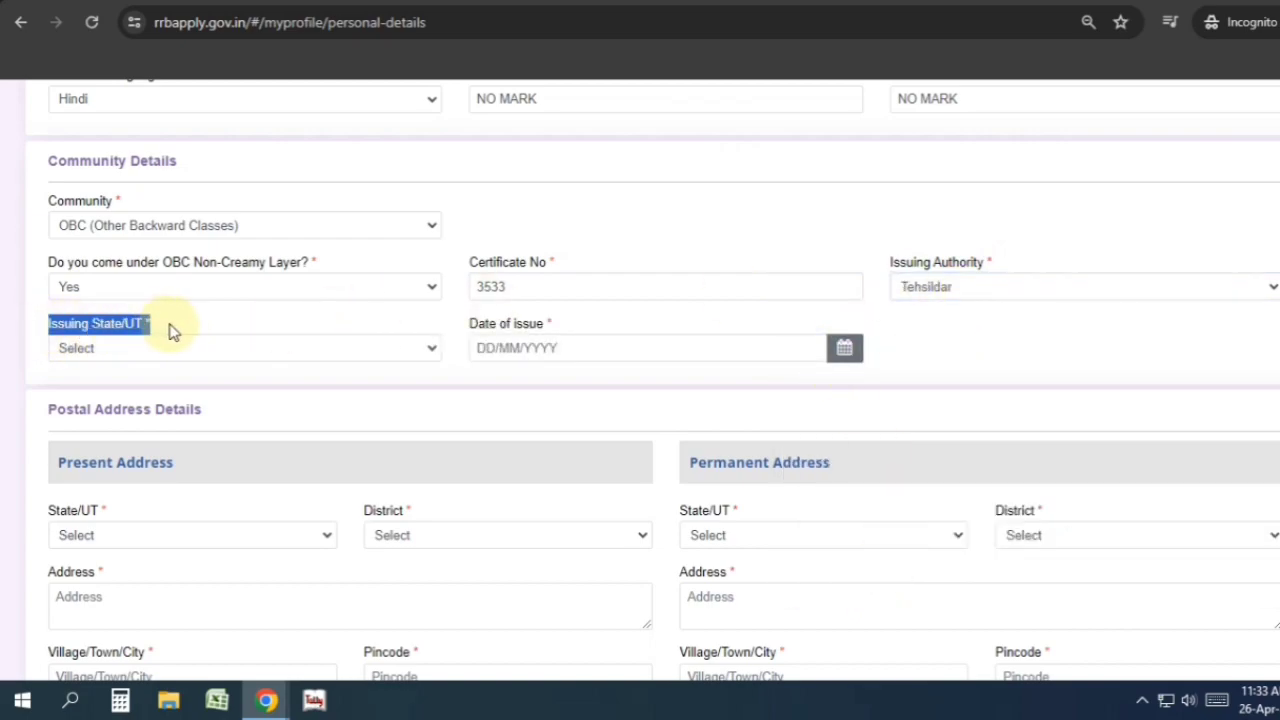
{"action": "left_click", "coordinate": [140, 350]}
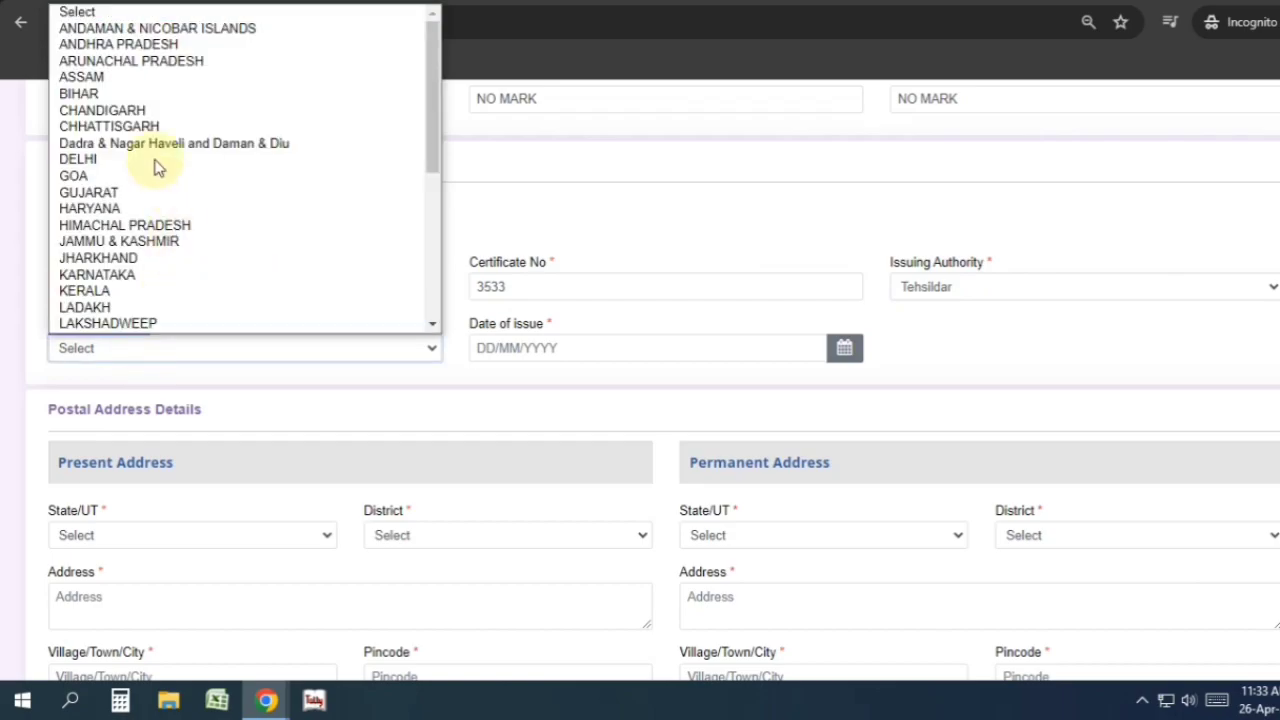
{"action": "left_click", "coordinate": [160, 124]}
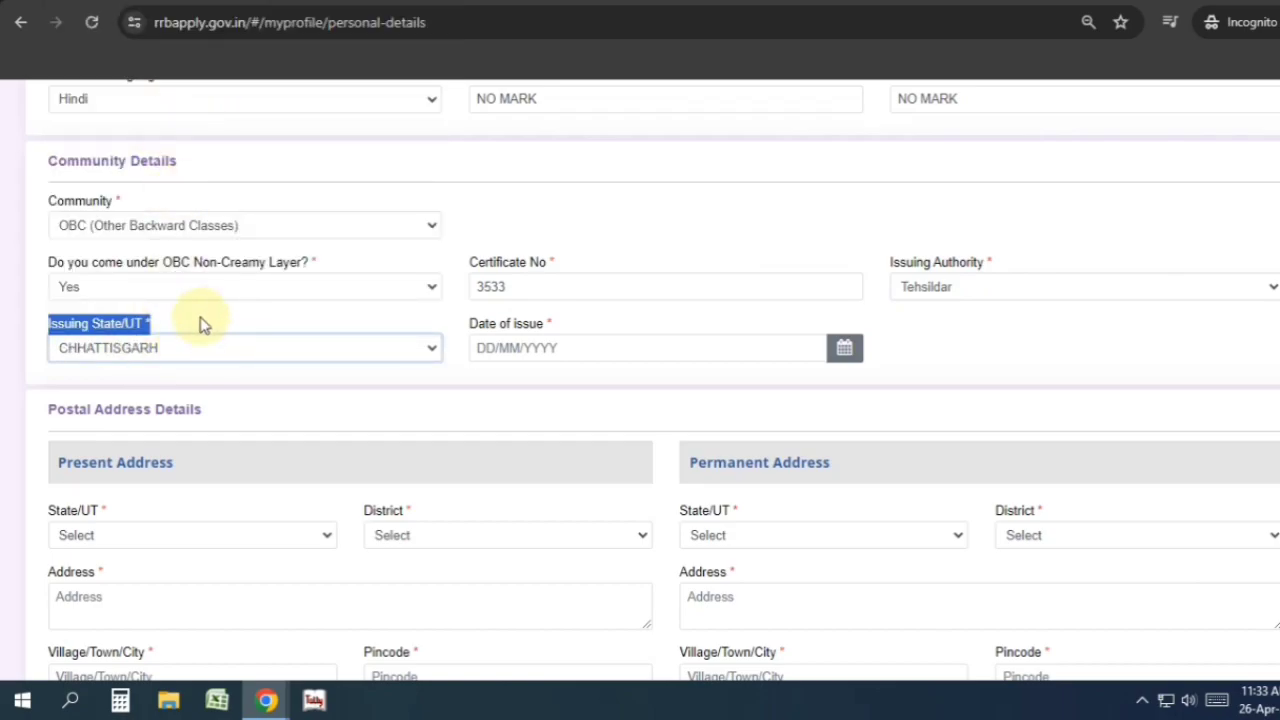
Step: Enter certificate issue date 20/06/2015 and set the present address state to CHHATTISGARH
{"action": "left_click", "coordinate": [509, 350]}
{"action": "type", "text": "20/06/2015"}
{"action": "scroll", "coordinate": [600, 300], "scroll_direction": "down", "scroll_amount": 2}
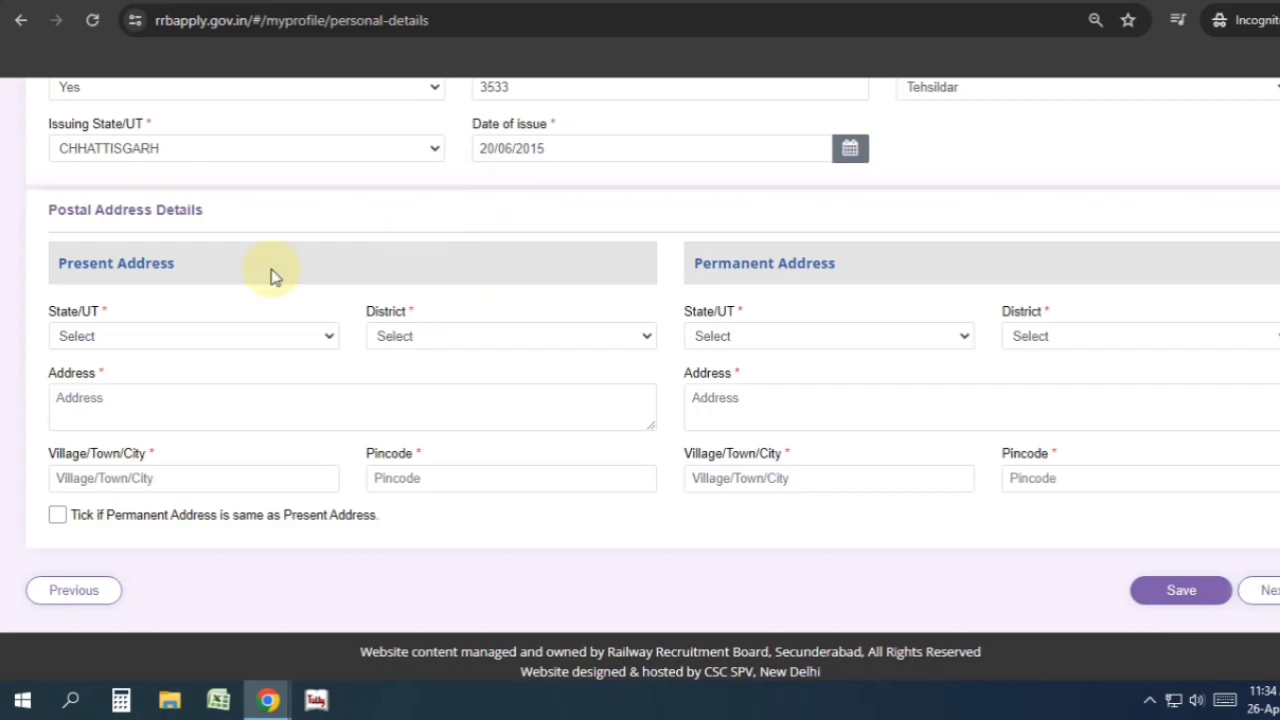
{"action": "left_click_drag", "start_coordinate": [50, 315], "coordinate": [110, 315]}
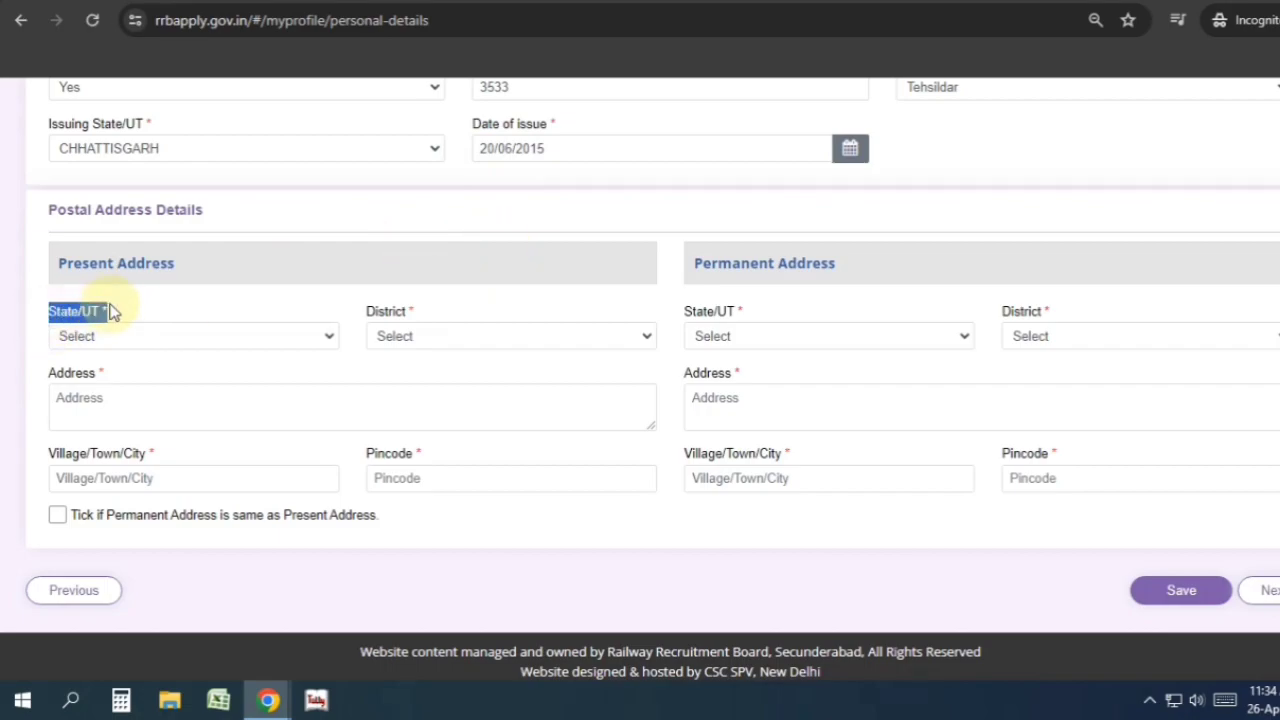
{"action": "left_click", "coordinate": [122, 338]}
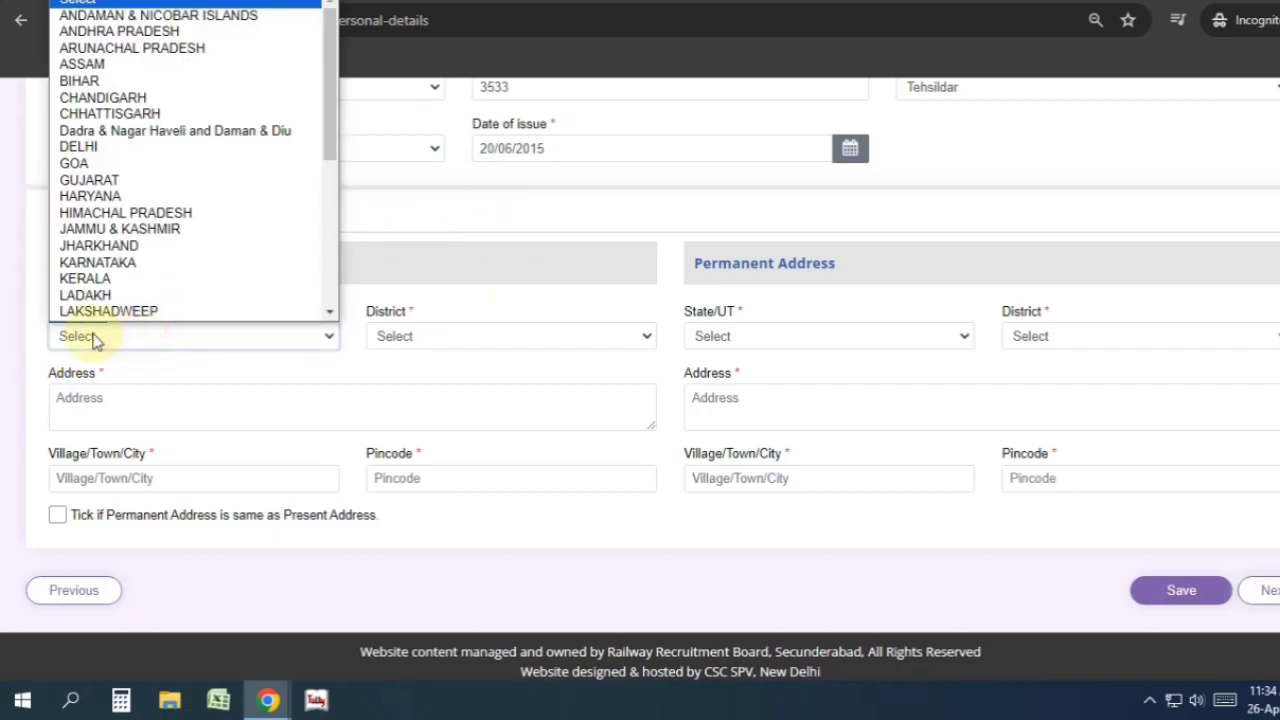
{"action": "left_click", "coordinate": [118, 114]}
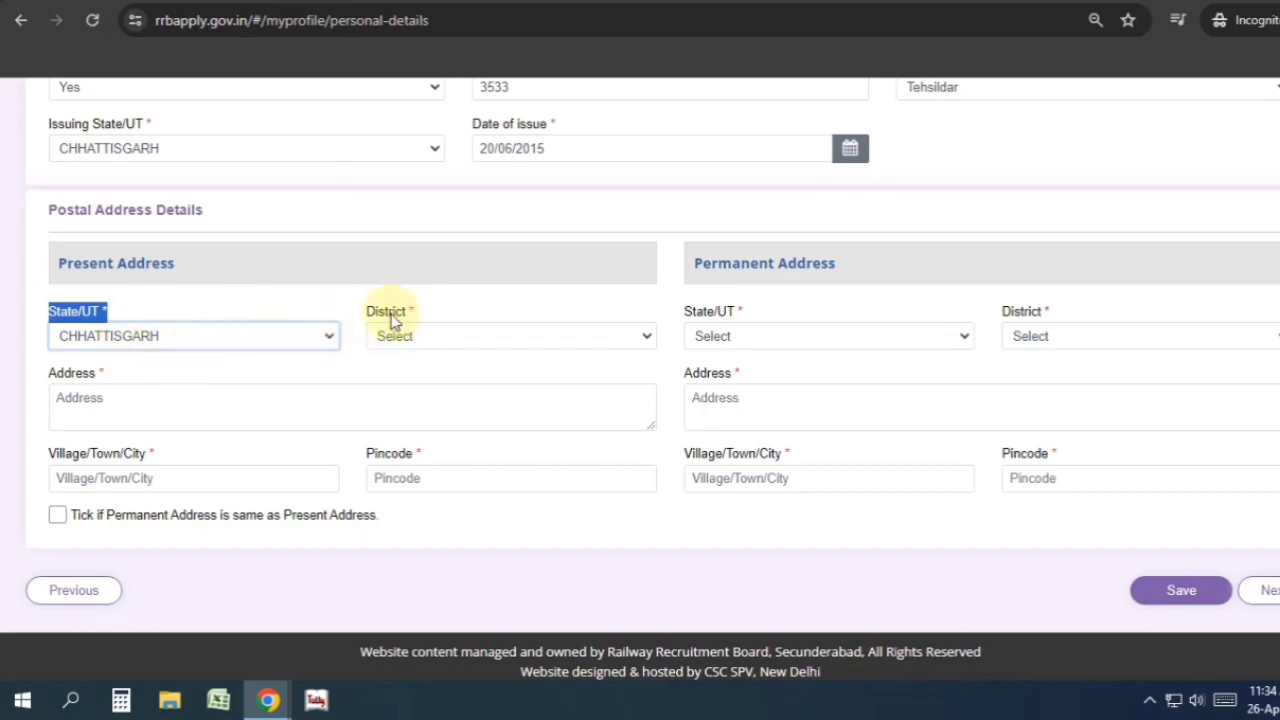
Step: Fill in the address, village/town/city and pincode fields, then save the personal details
{"action": "left_click_drag", "start_coordinate": [367, 314], "coordinate": [443, 314]}
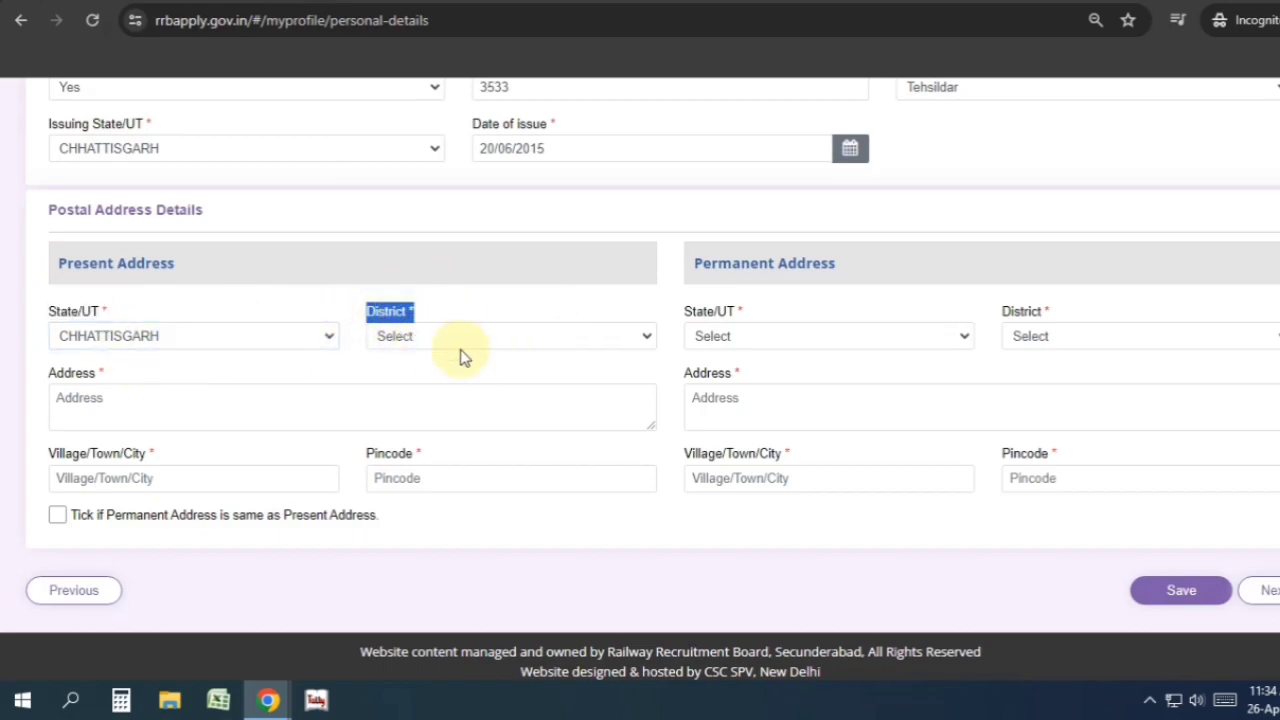
{"action": "left_click", "coordinate": [65, 414]}
{"action": "left_click", "coordinate": [97, 478]}
{"action": "left_click", "coordinate": [437, 478]}
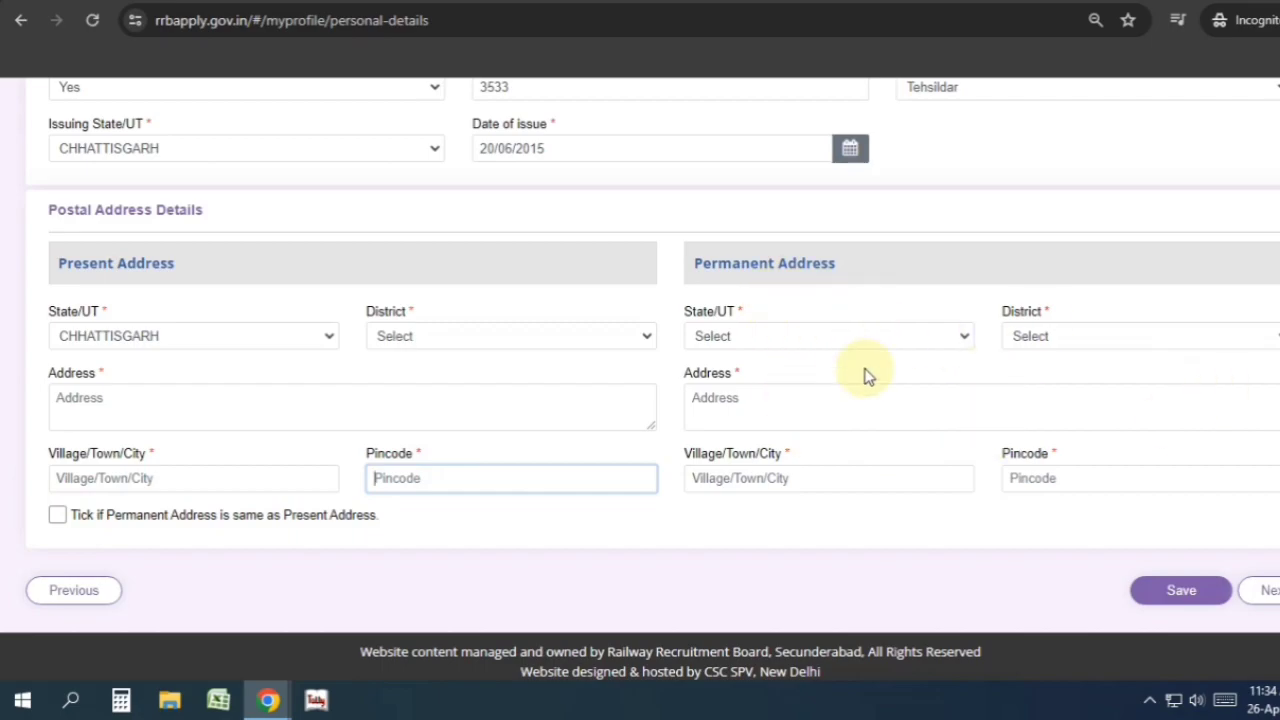
{"action": "left_click", "coordinate": [1186, 594]}
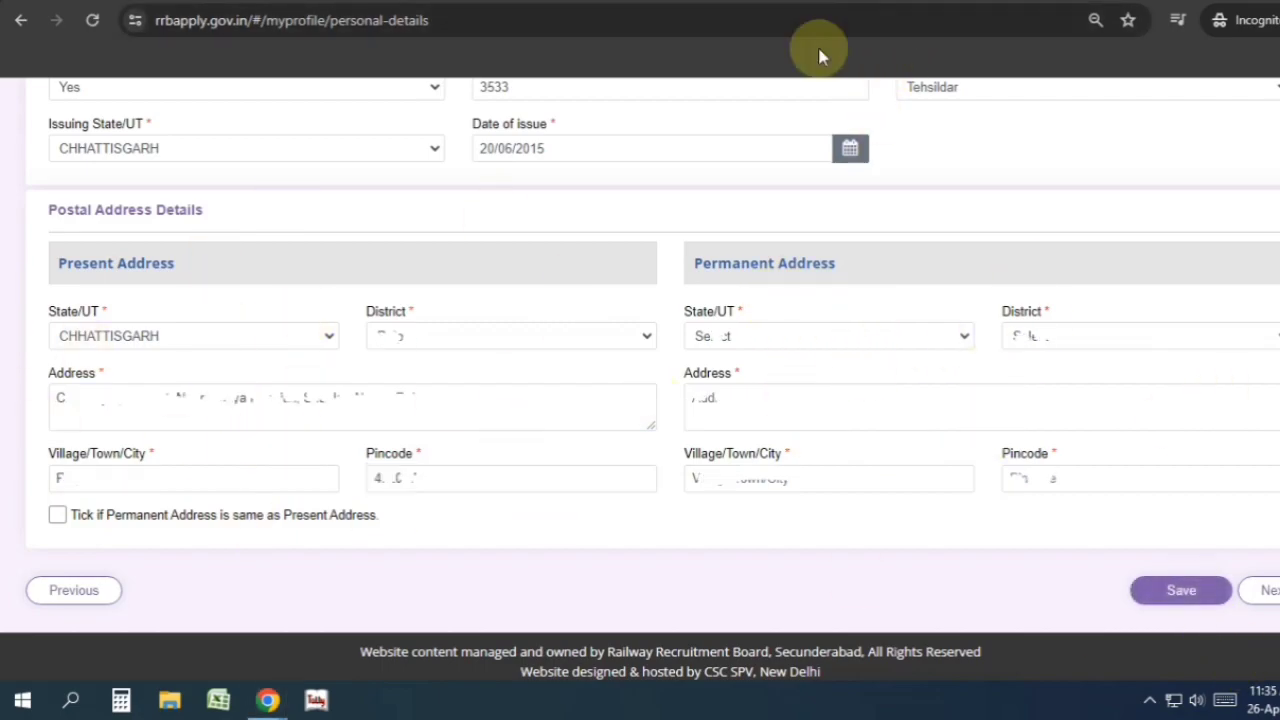
{"action": "left_click", "coordinate": [1184, 592]}
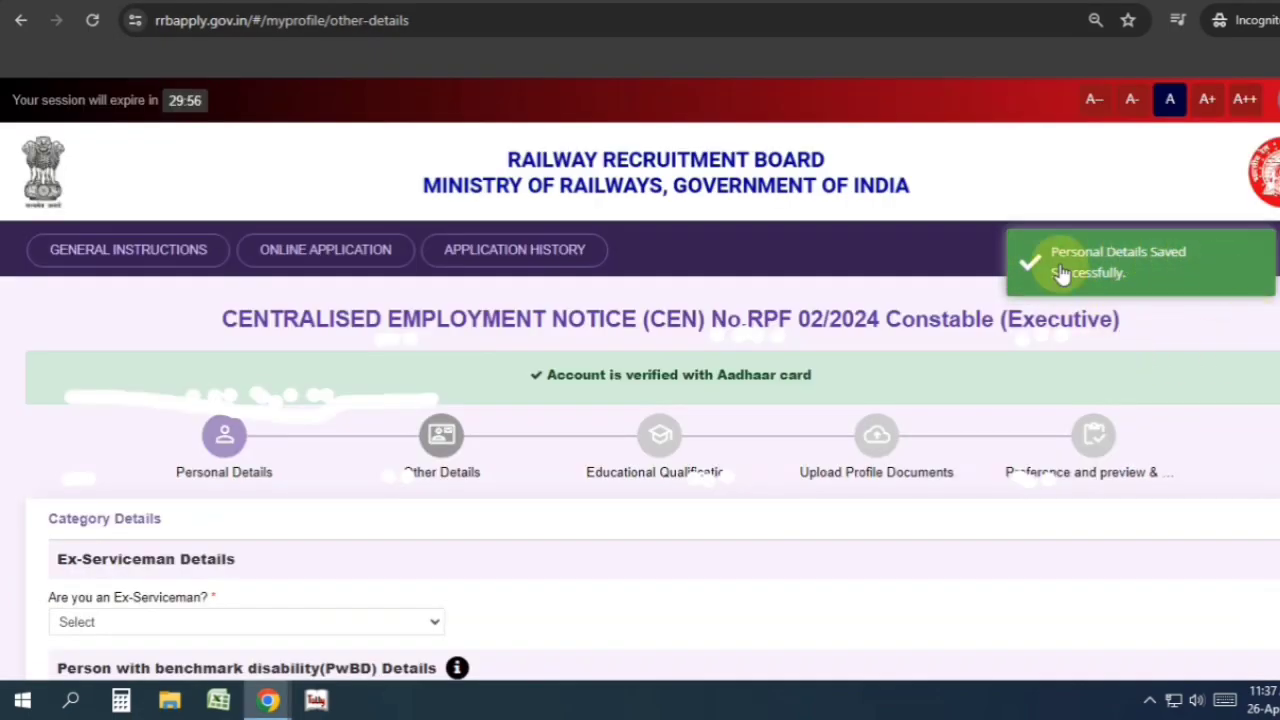
Step: Answer No to the Ex-Serviceman and benchmark disability questions
{"action": "scroll", "coordinate": [1240, 405], "scroll_direction": "down", "scroll_amount": 1}
{"action": "scroll", "coordinate": [1243, 409], "scroll_direction": "down", "scroll_amount": 3}
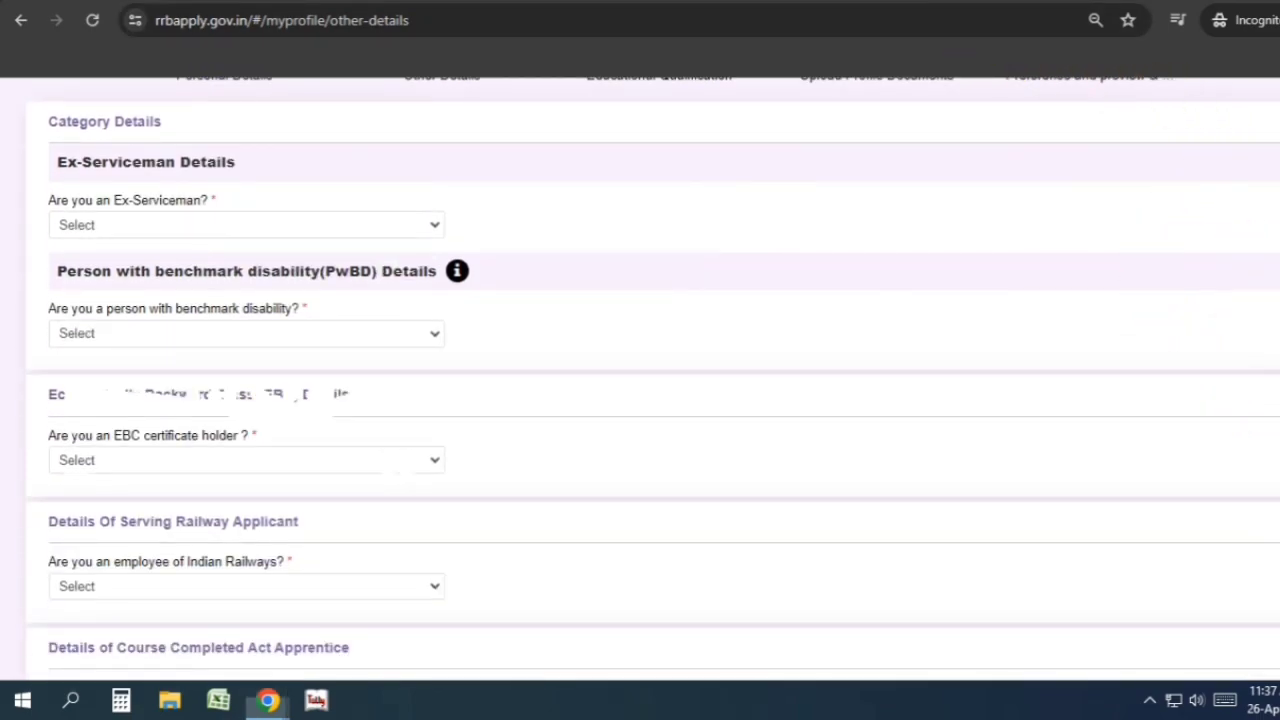
{"action": "scroll", "coordinate": [529, 220], "scroll_direction": "up", "scroll_amount": 1}
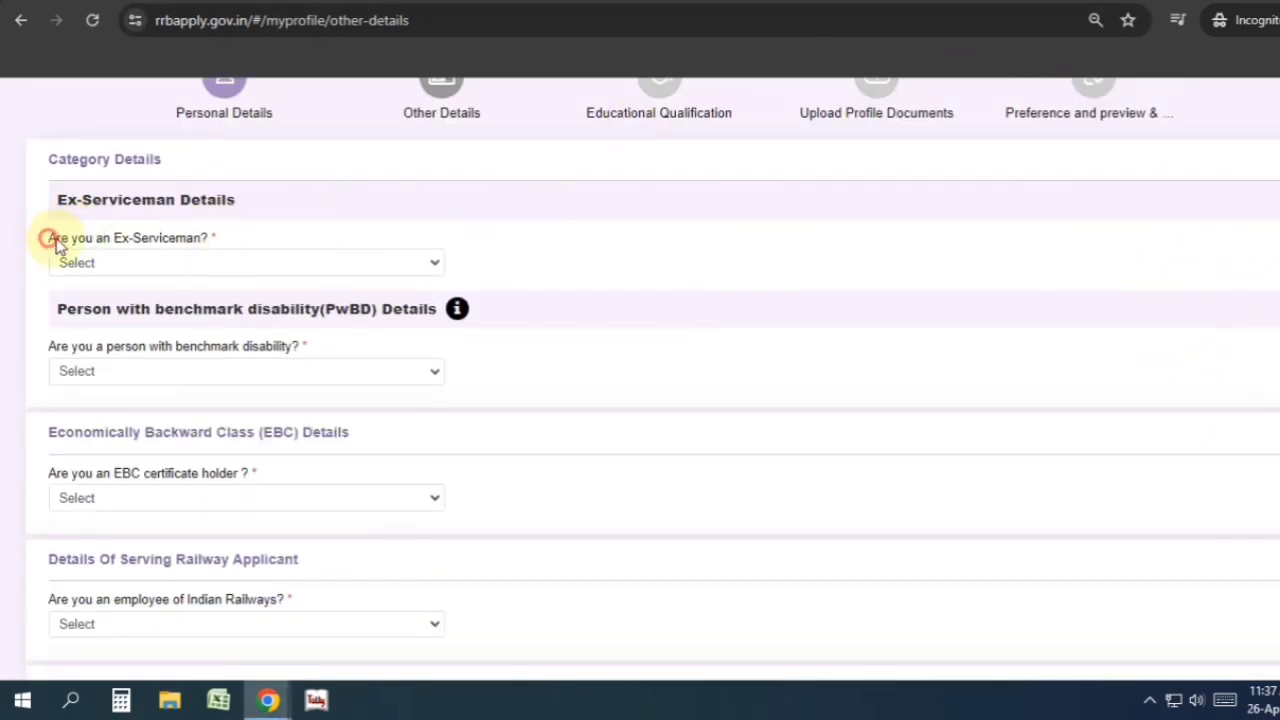
{"action": "left_click_drag", "start_coordinate": [55, 243], "coordinate": [247, 252]}
{"action": "left_click", "coordinate": [163, 262]}
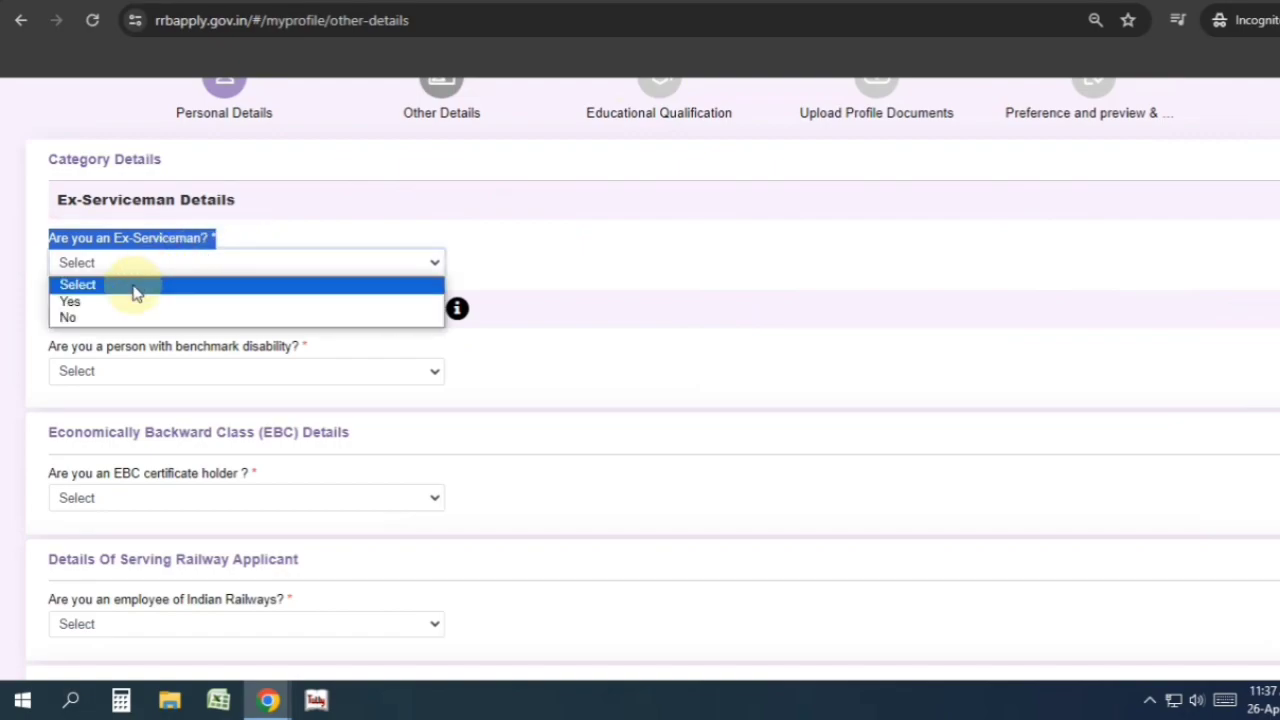
{"action": "left_click", "coordinate": [66, 317]}
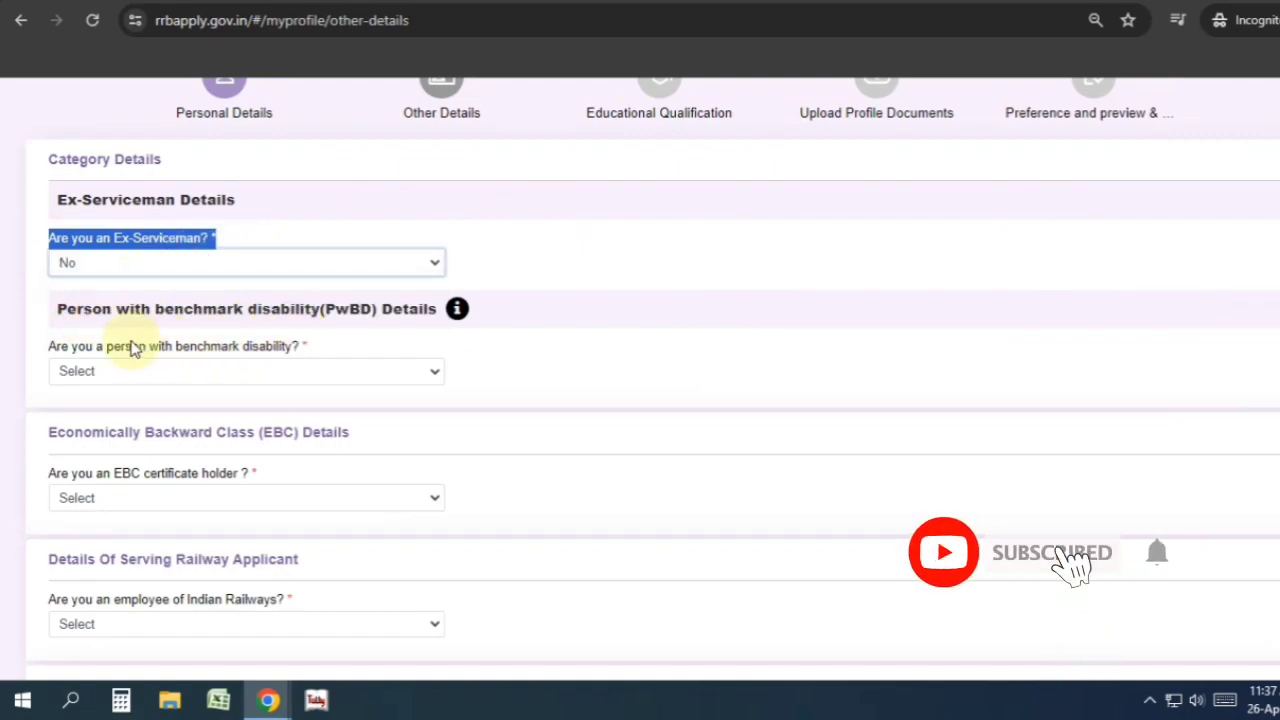
{"action": "left_click_drag", "start_coordinate": [52, 346], "coordinate": [320, 357]}
{"action": "left_click", "coordinate": [245, 376]}
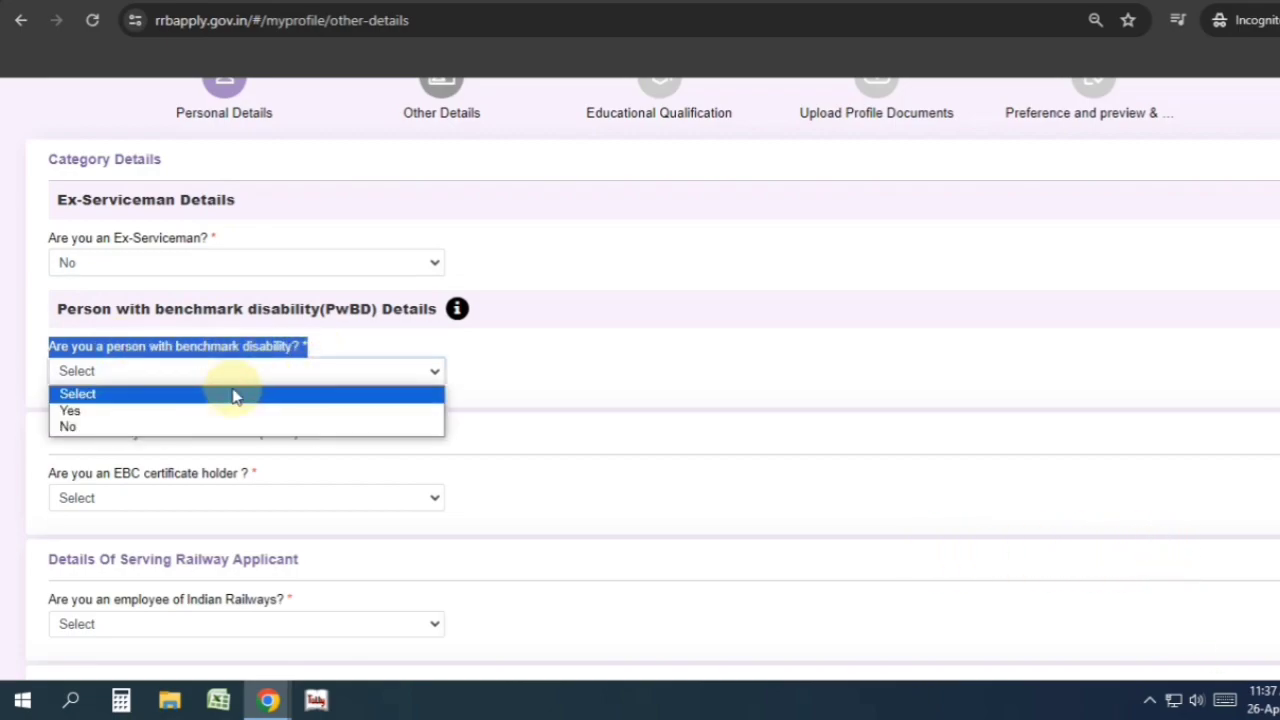
{"action": "left_click", "coordinate": [67, 427]}
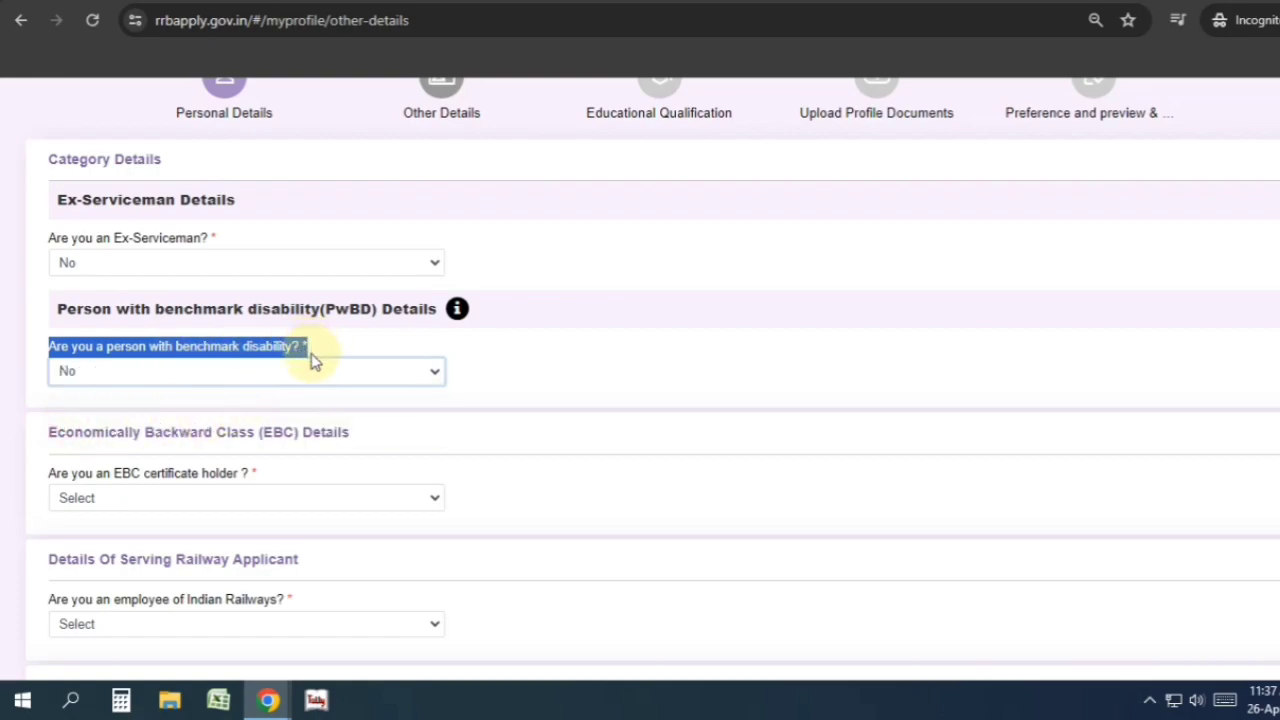
{"action": "left_click", "coordinate": [320, 412]}
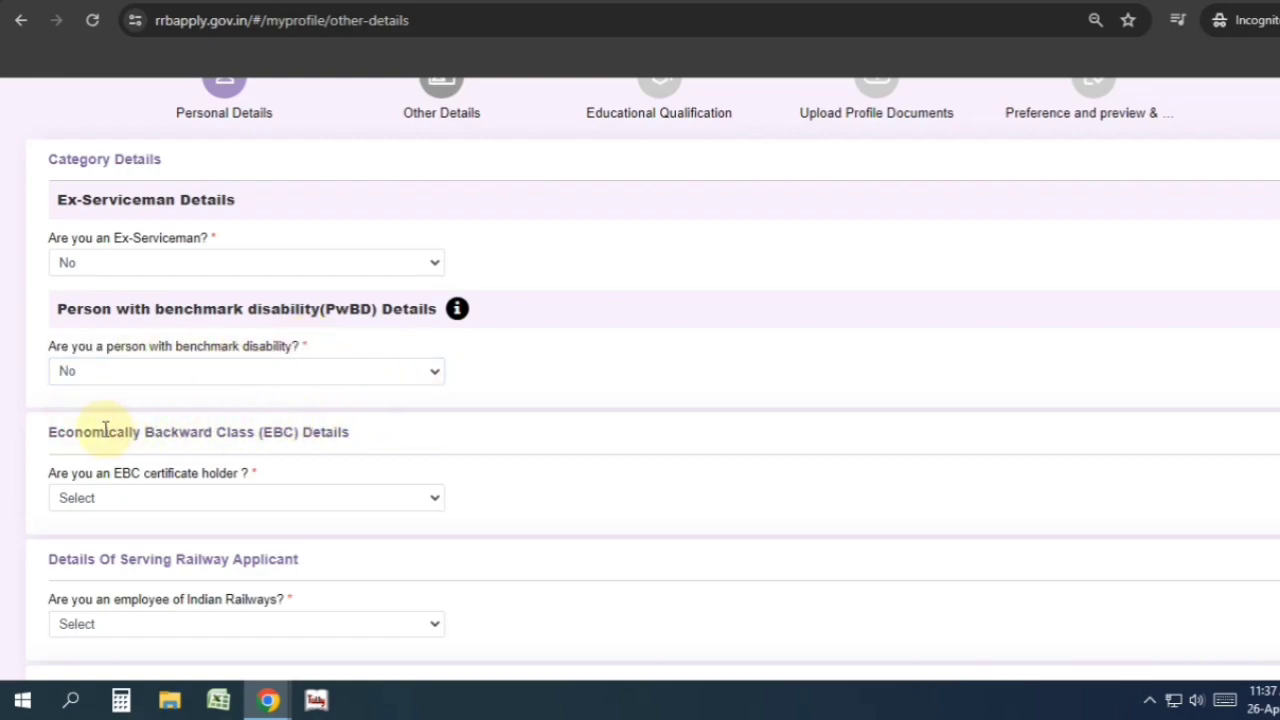
Step: Answer No to holding an EBC certificate and to being an Indian Railways employee
{"action": "left_click_drag", "start_coordinate": [52, 432], "coordinate": [194, 440]}
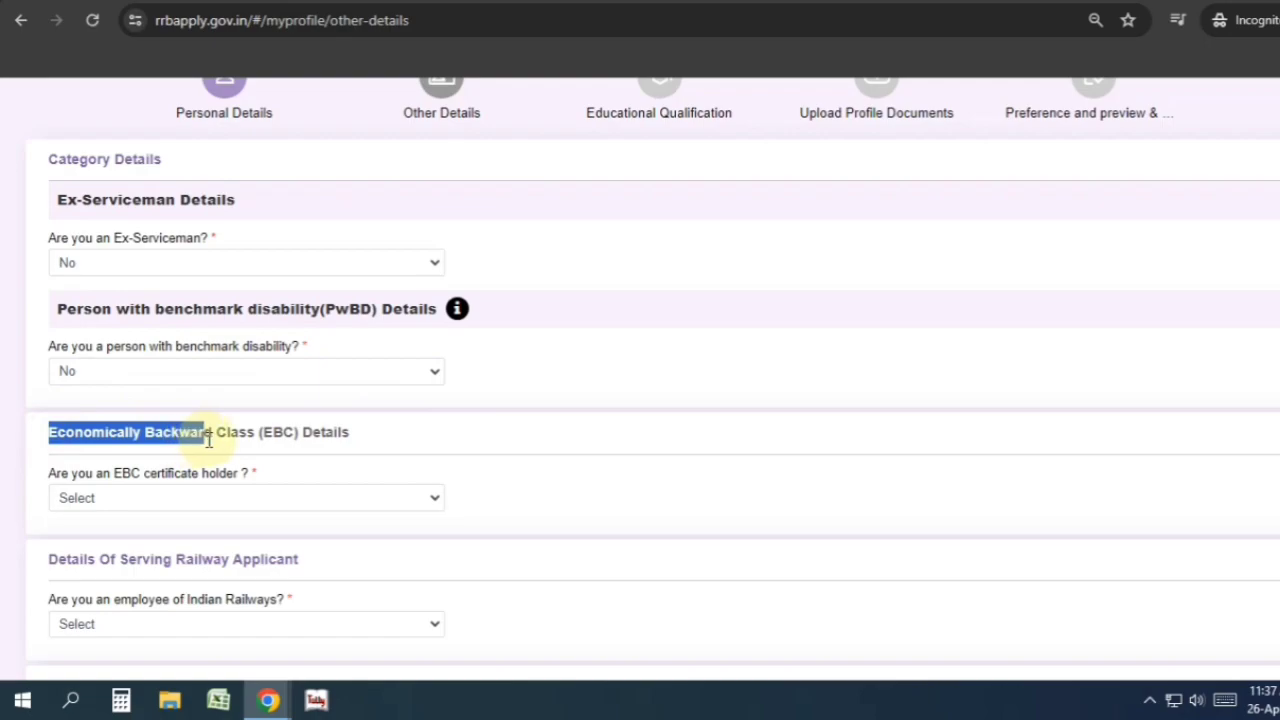
{"action": "left_click_drag", "start_coordinate": [320, 450], "coordinate": [354, 451]}
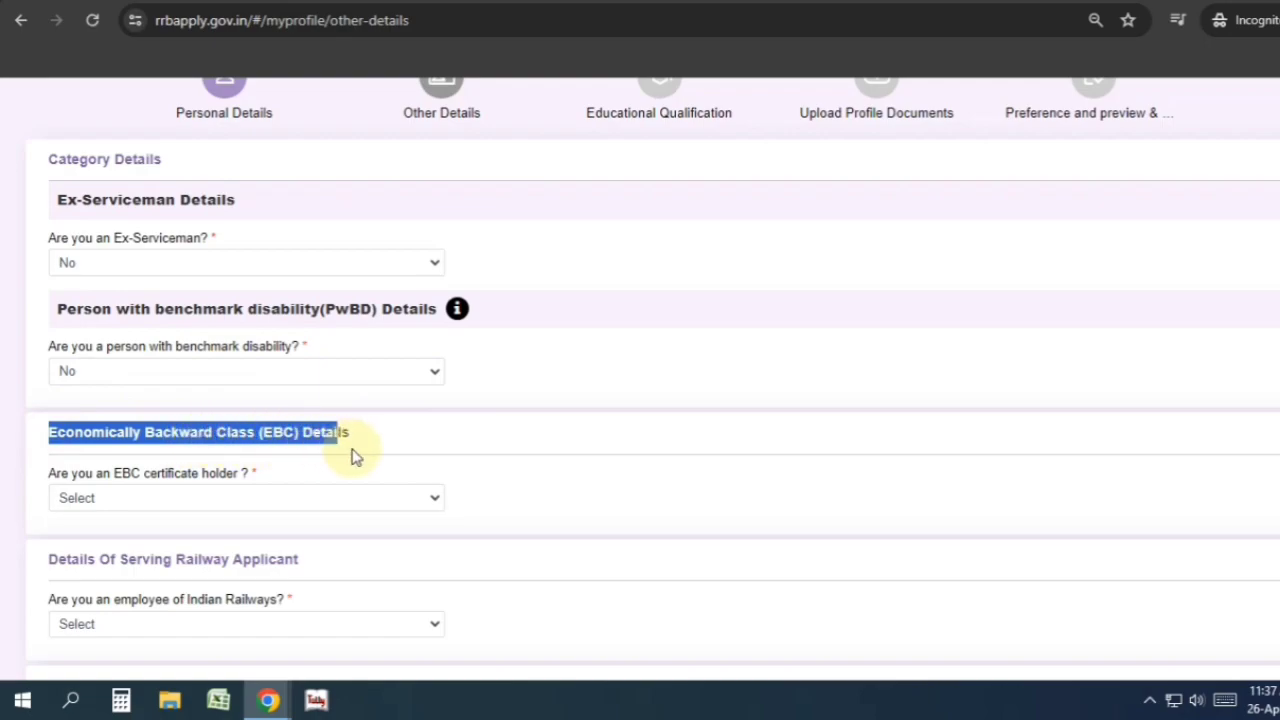
{"action": "left_click_drag", "start_coordinate": [53, 478], "coordinate": [266, 482]}
{"action": "left_click", "coordinate": [214, 496]}
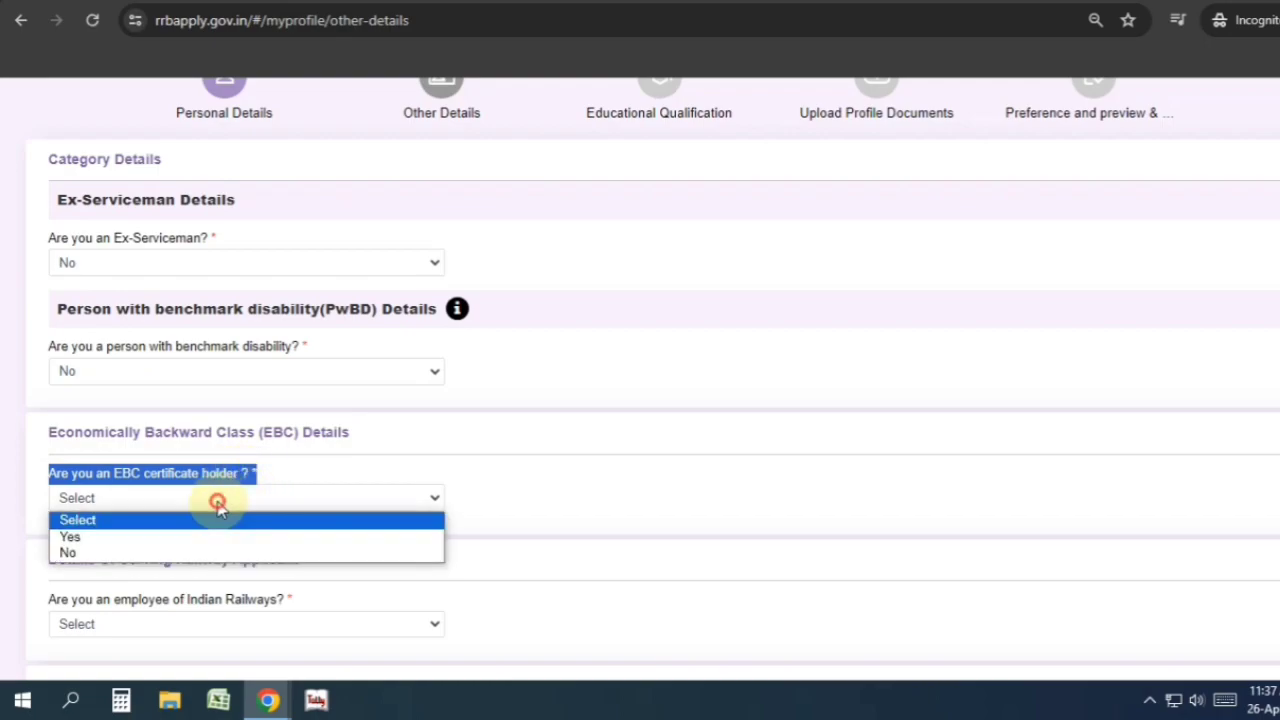
{"action": "left_click", "coordinate": [130, 551]}
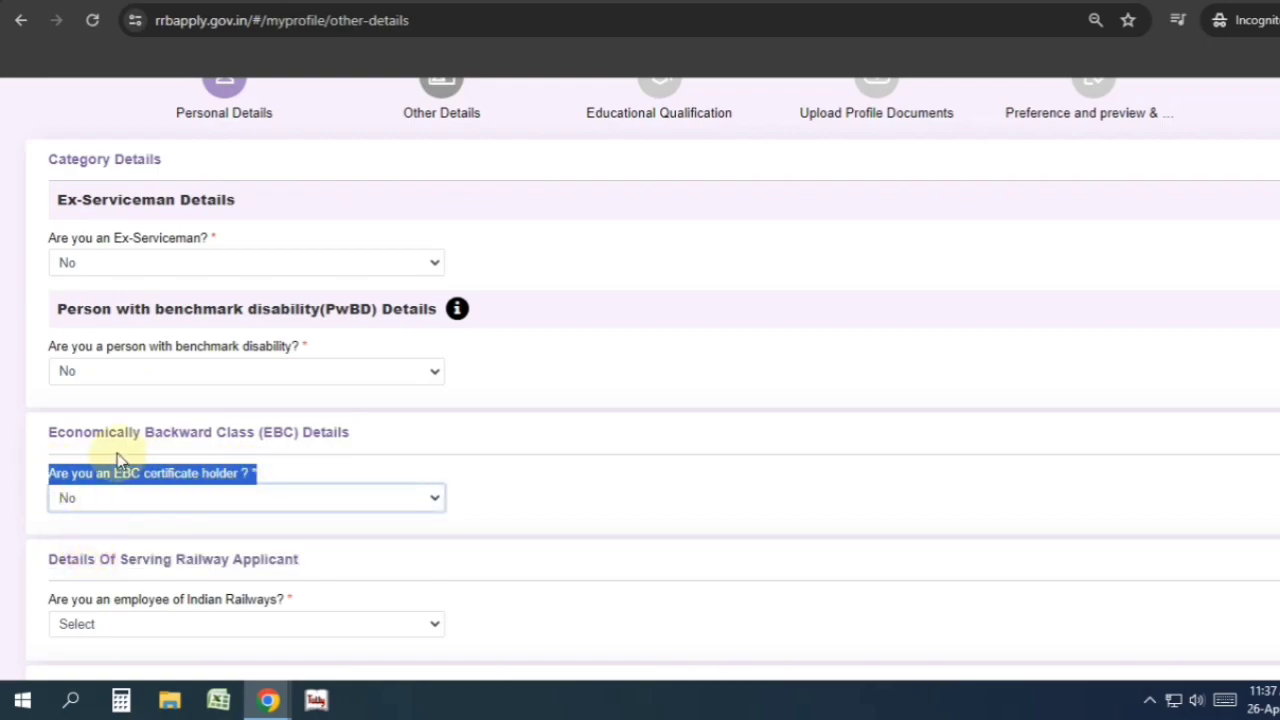
{"action": "left_click_drag", "start_coordinate": [46, 560], "coordinate": [228, 560]}
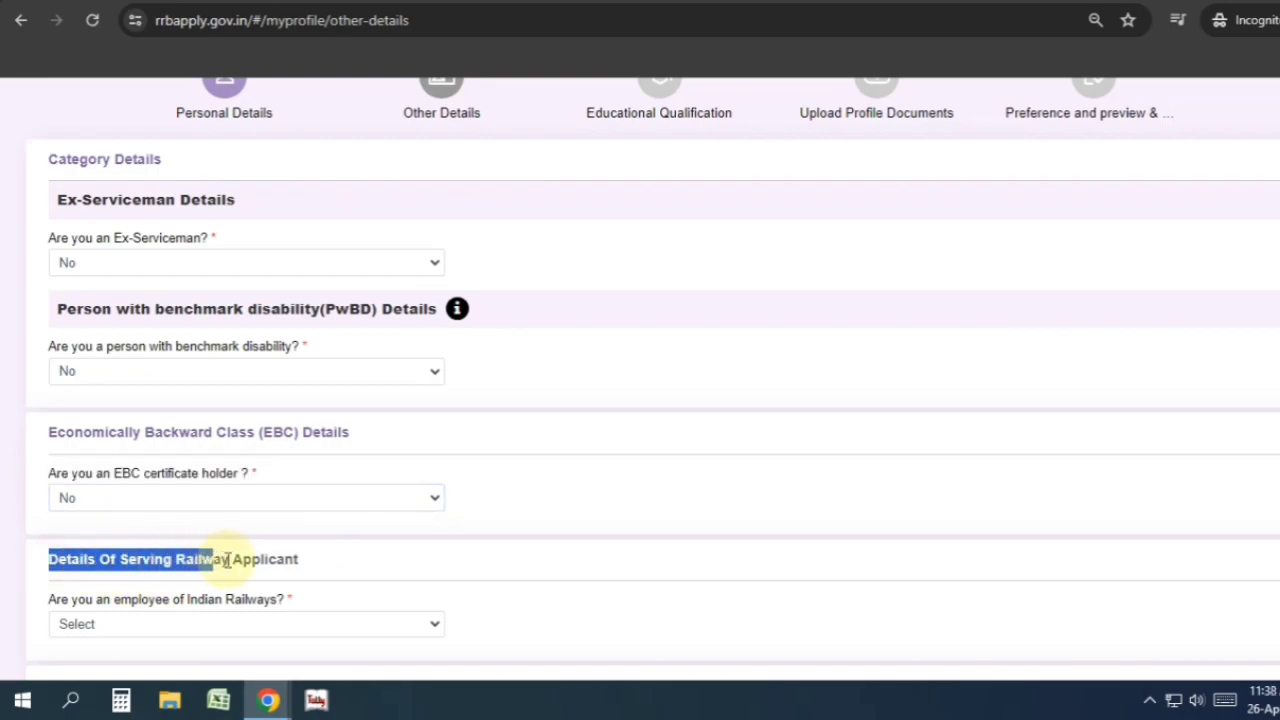
{"action": "left_click_drag", "start_coordinate": [46, 600], "coordinate": [312, 615]}
{"action": "left_click", "coordinate": [215, 626]}
{"action": "left_click", "coordinate": [106, 600]}
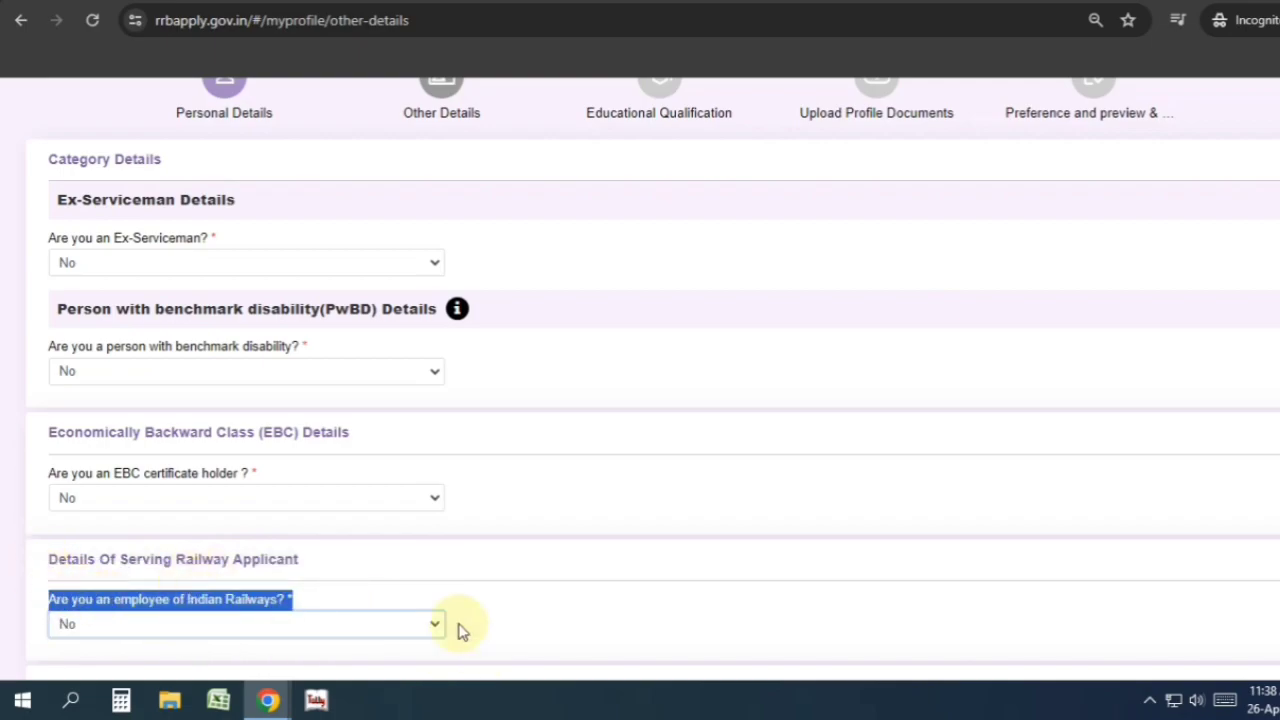
Step: Set the current department/organisation to Not Applicable
{"action": "scroll", "coordinate": [666, 177], "scroll_direction": "down", "scroll_amount": 5}
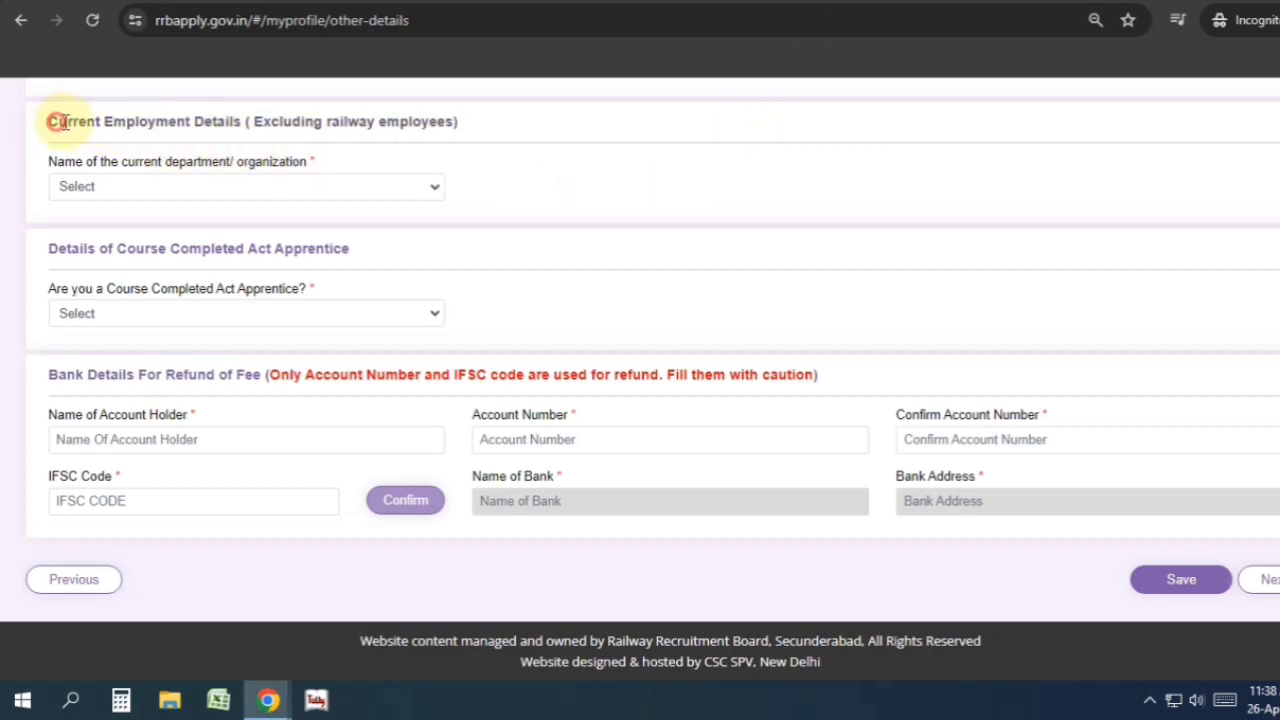
{"action": "left_click_drag", "start_coordinate": [60, 121], "coordinate": [196, 120]}
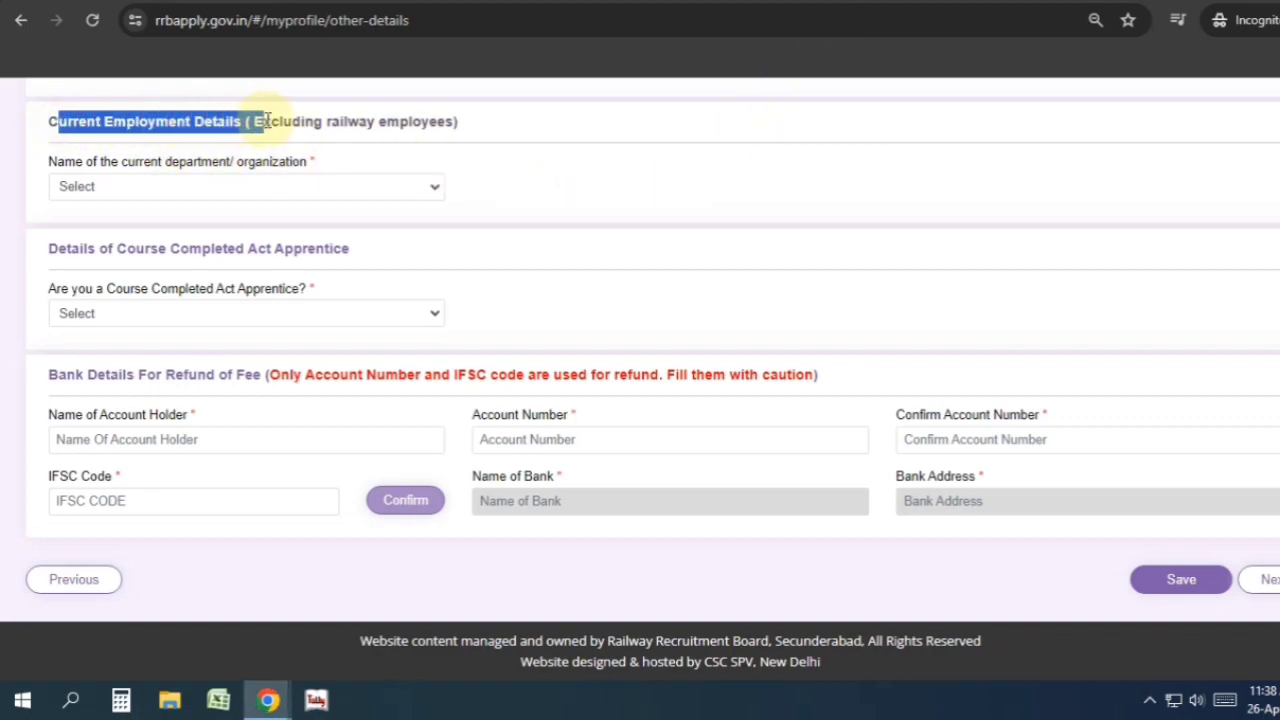
{"action": "left_click", "coordinate": [97, 172]}
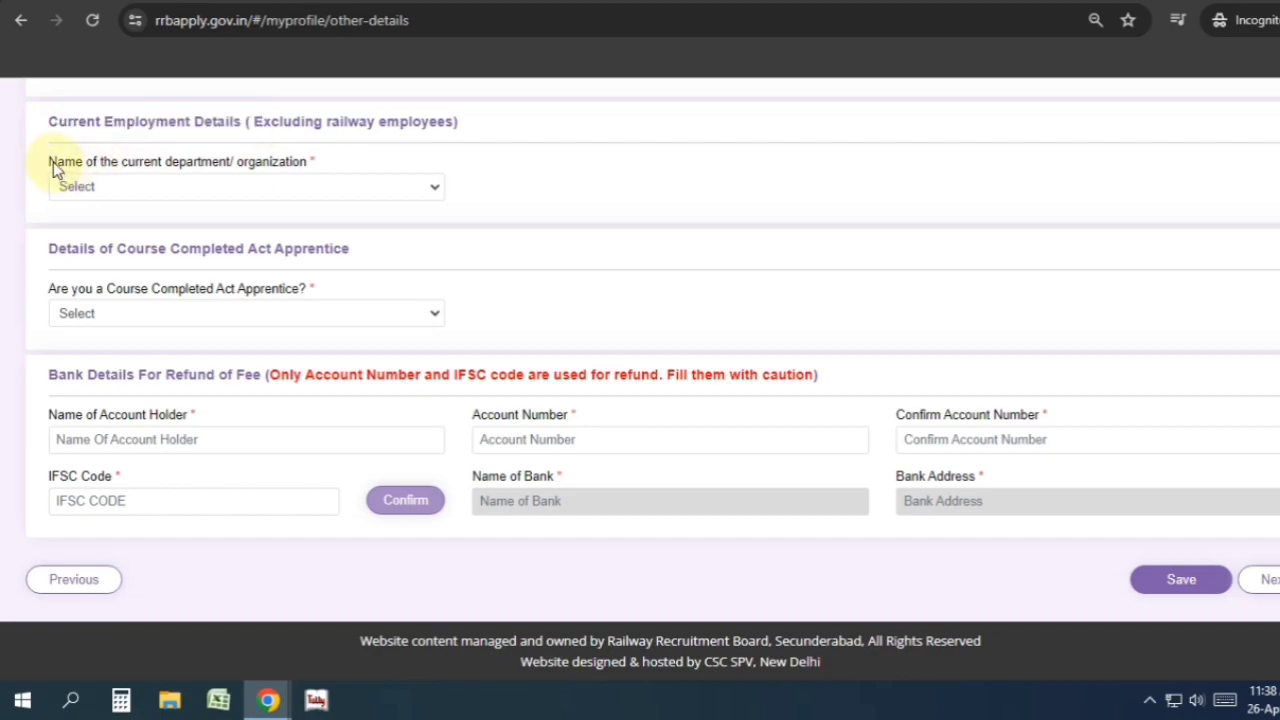
{"action": "left_click_drag", "start_coordinate": [53, 170], "coordinate": [317, 174]}
{"action": "left_click", "coordinate": [240, 192]}
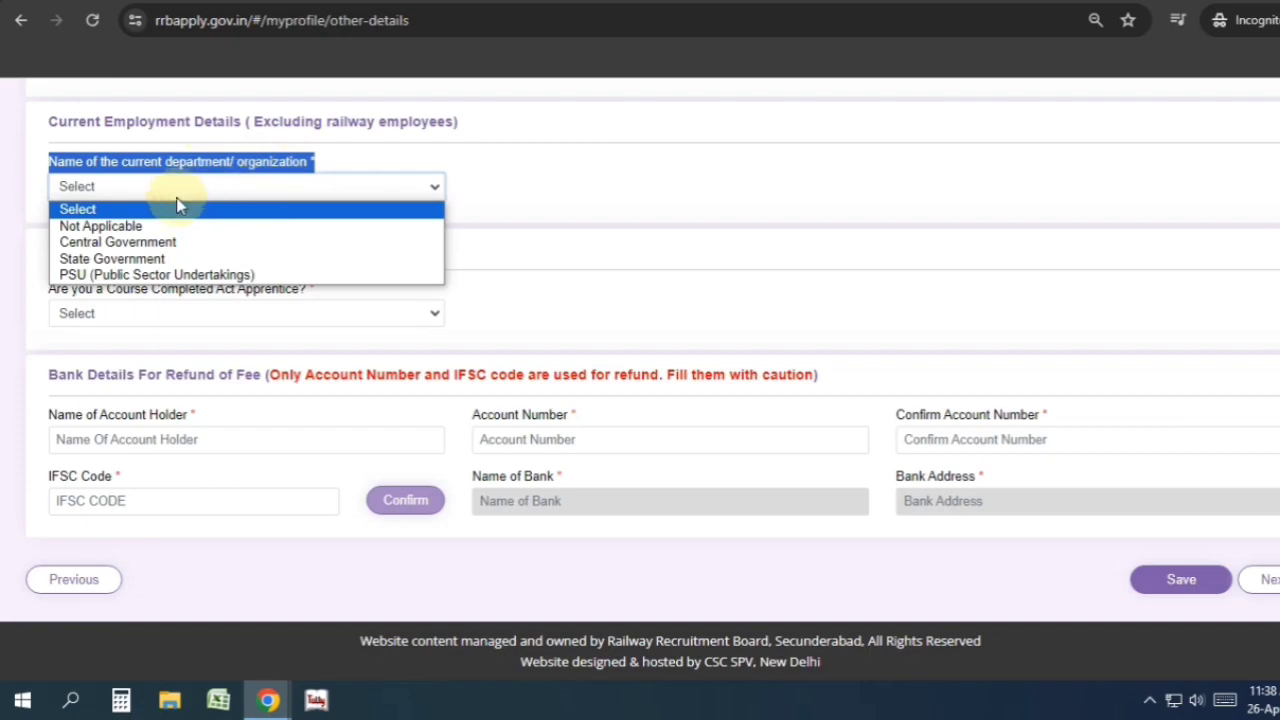
{"action": "left_click", "coordinate": [52, 184]}
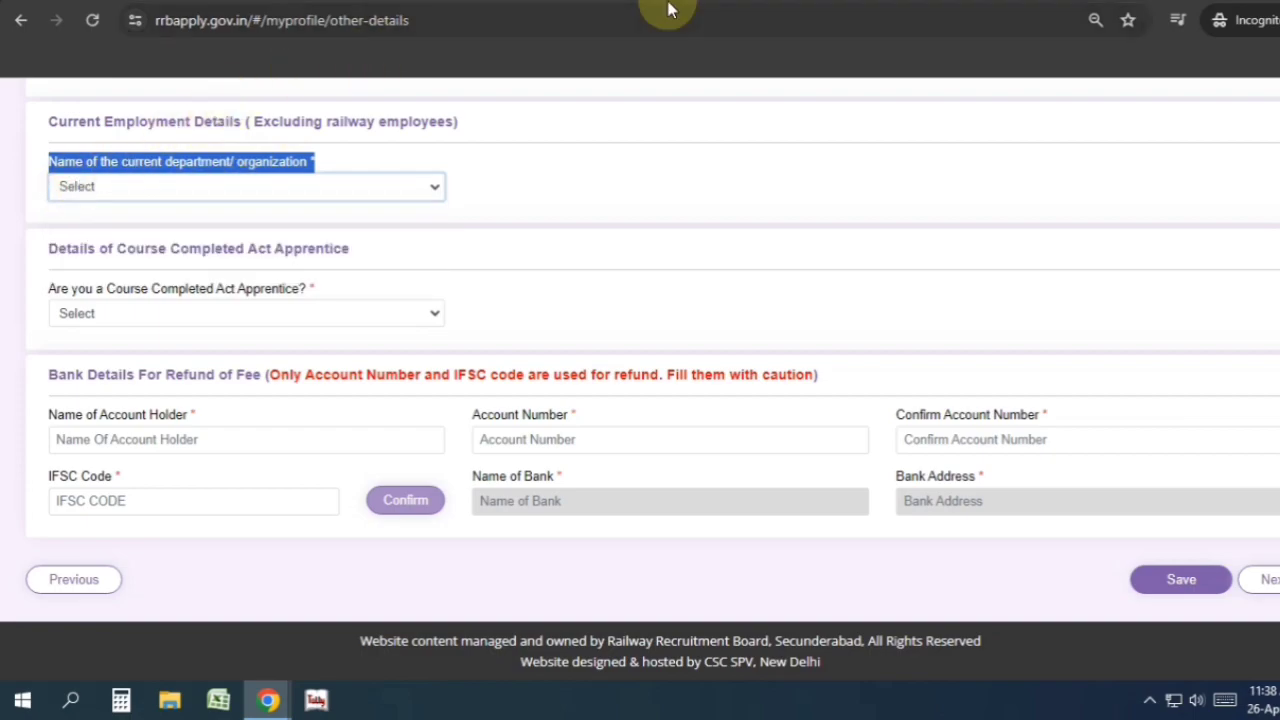
{"action": "key", "text": "Down"}
{"action": "left_click", "coordinate": [118, 188]}
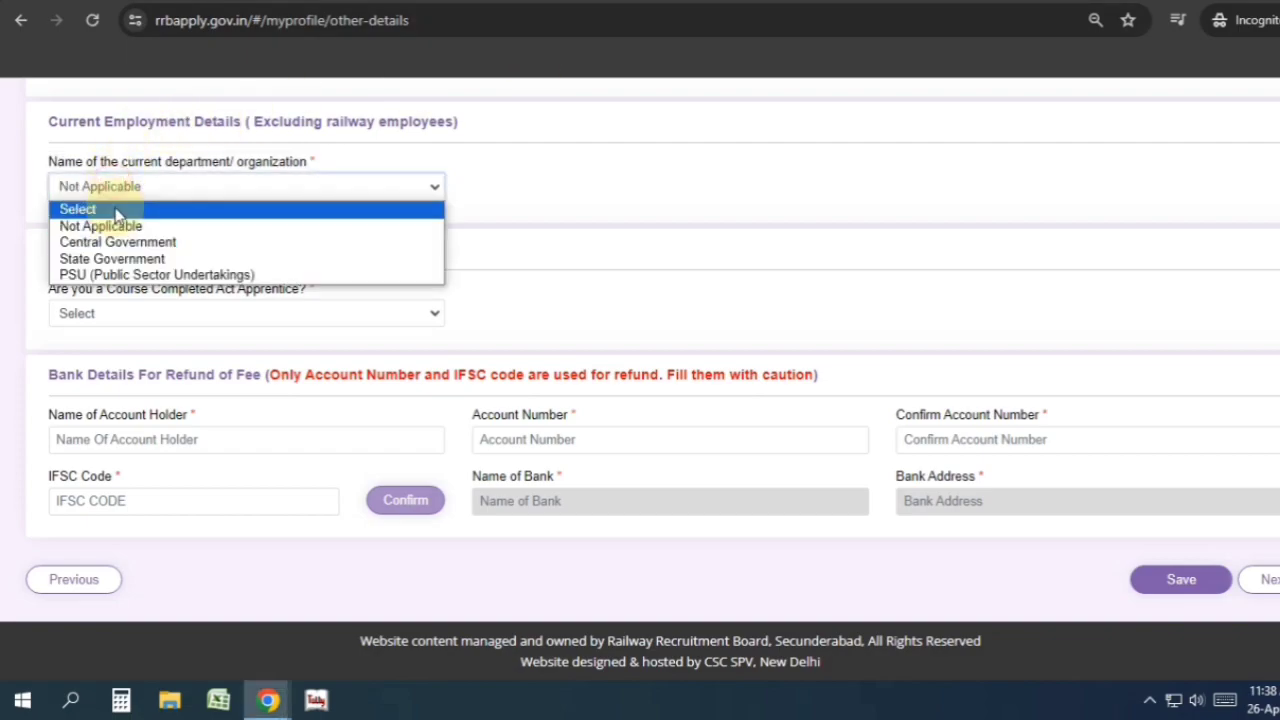
{"action": "left_click", "coordinate": [85, 226]}
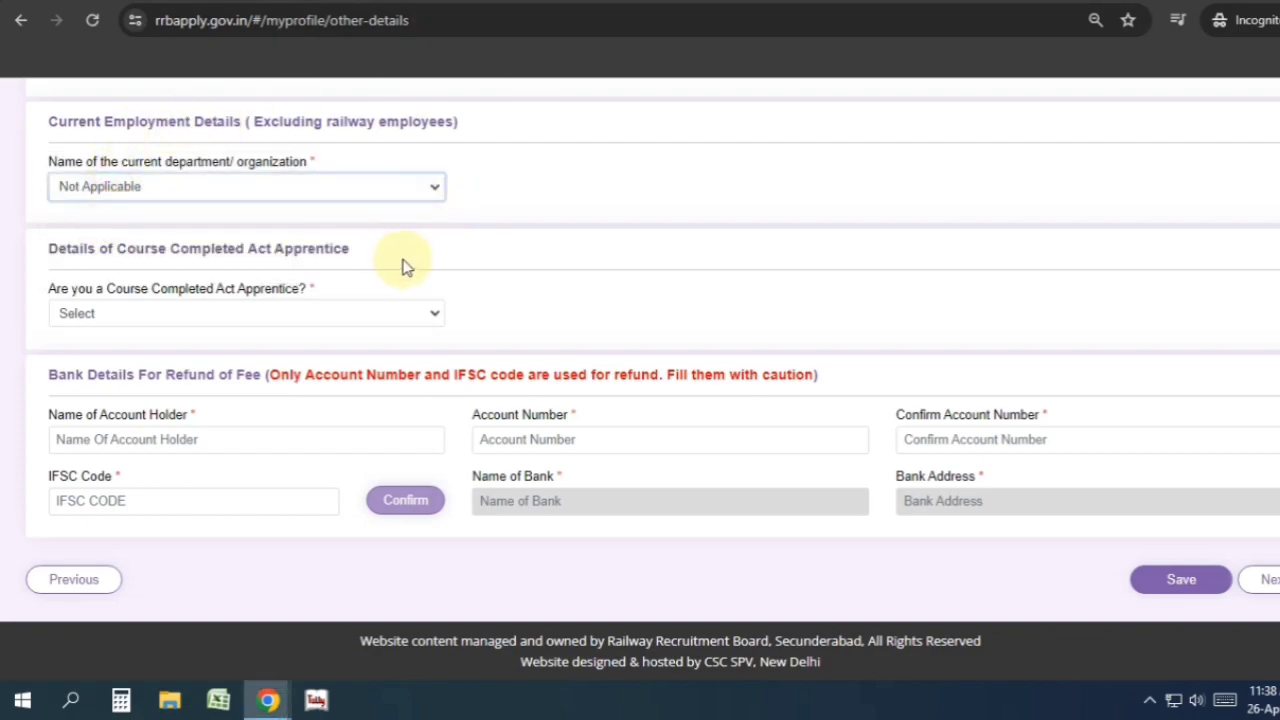
Step: Answer No to 'Are you a Course Completed Act Apprentice?'
{"action": "left_click_drag", "start_coordinate": [51, 249], "coordinate": [277, 314]}
{"action": "left_click", "coordinate": [277, 314]}
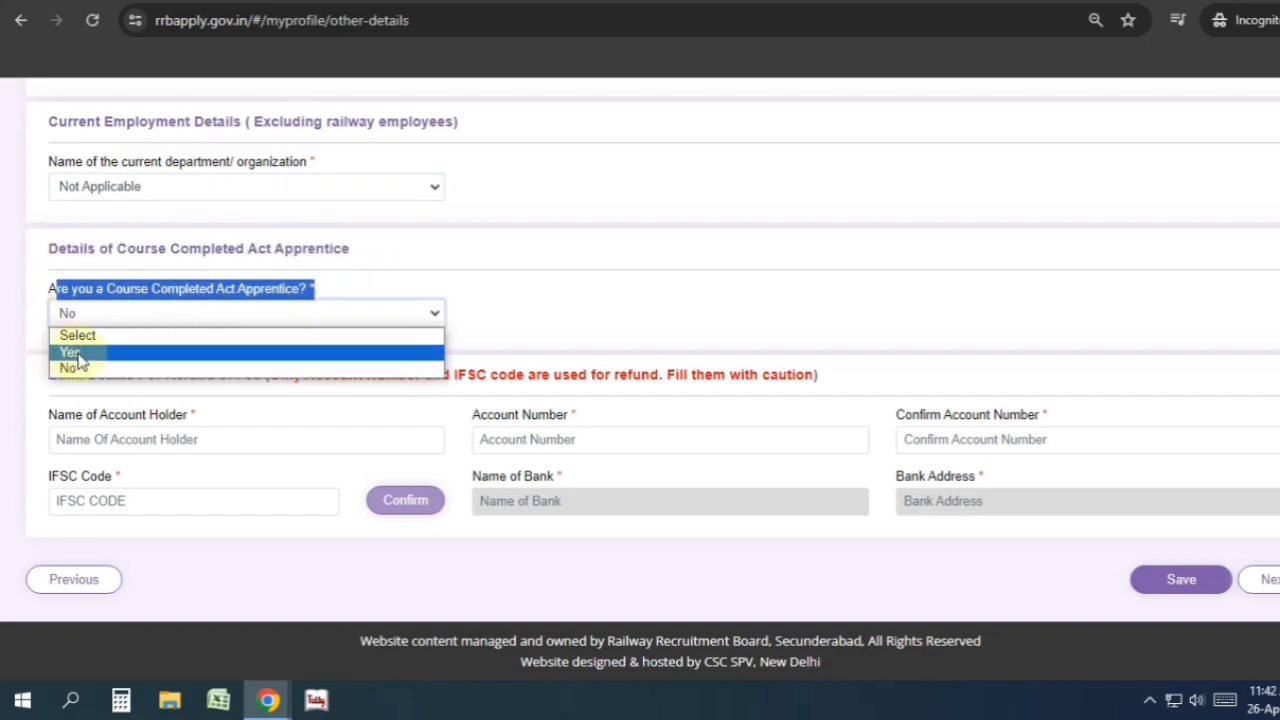
{"action": "left_click", "coordinate": [86, 347]}
{"action": "left_click_drag", "start_coordinate": [487, 298], "coordinate": [534, 324]}
{"action": "left_click", "coordinate": [534, 318]}
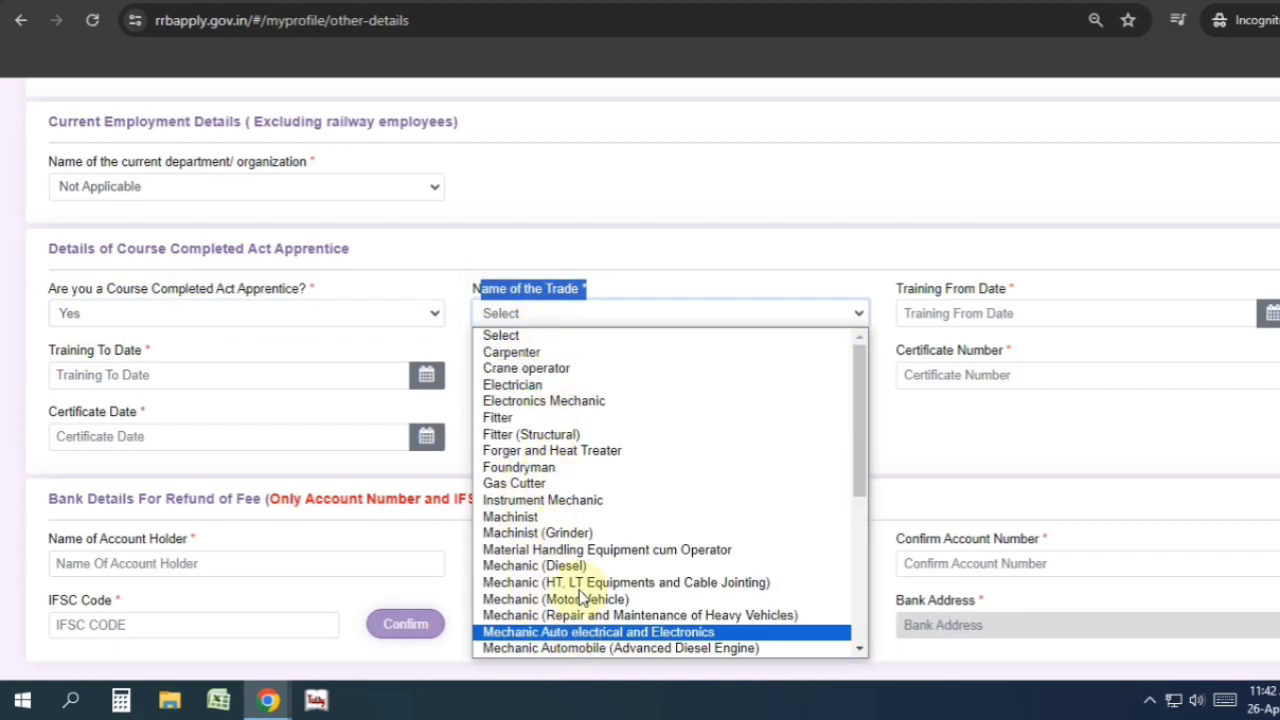
{"action": "left_click", "coordinate": [962, 306]}
{"action": "left_click", "coordinate": [928, 350]}
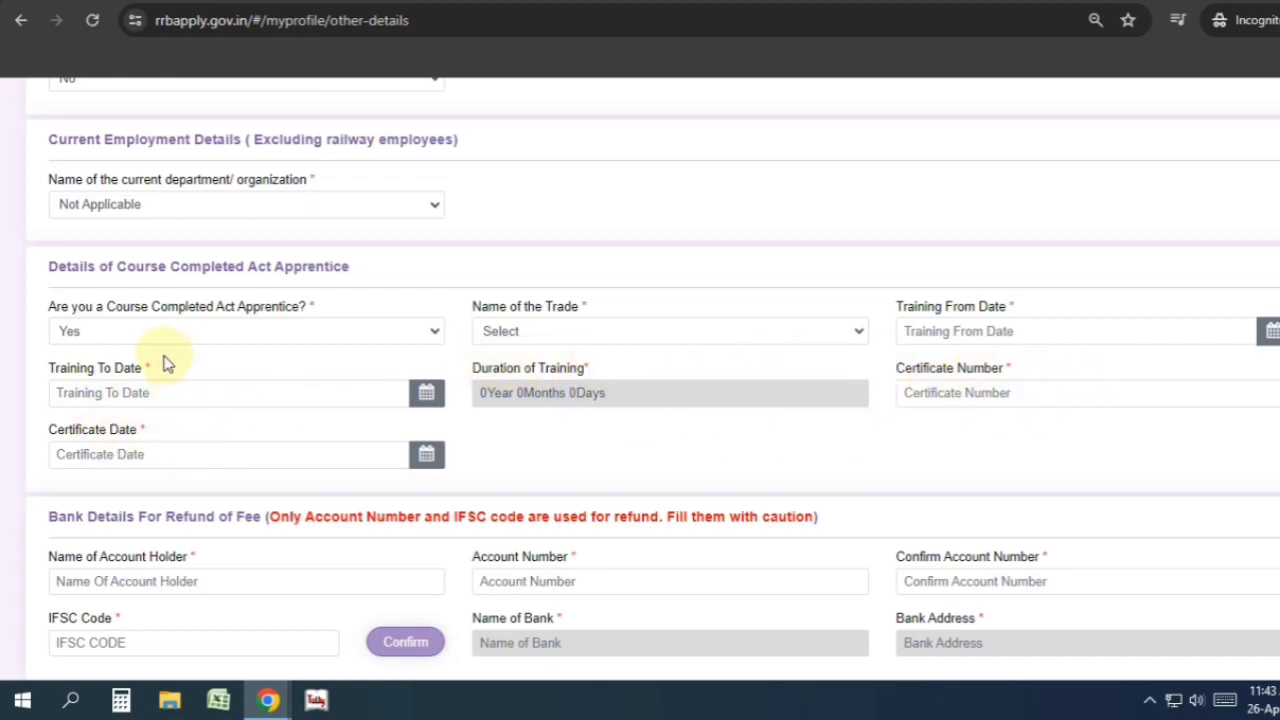
{"action": "left_click", "coordinate": [113, 333]}
{"action": "left_click", "coordinate": [69, 385]}
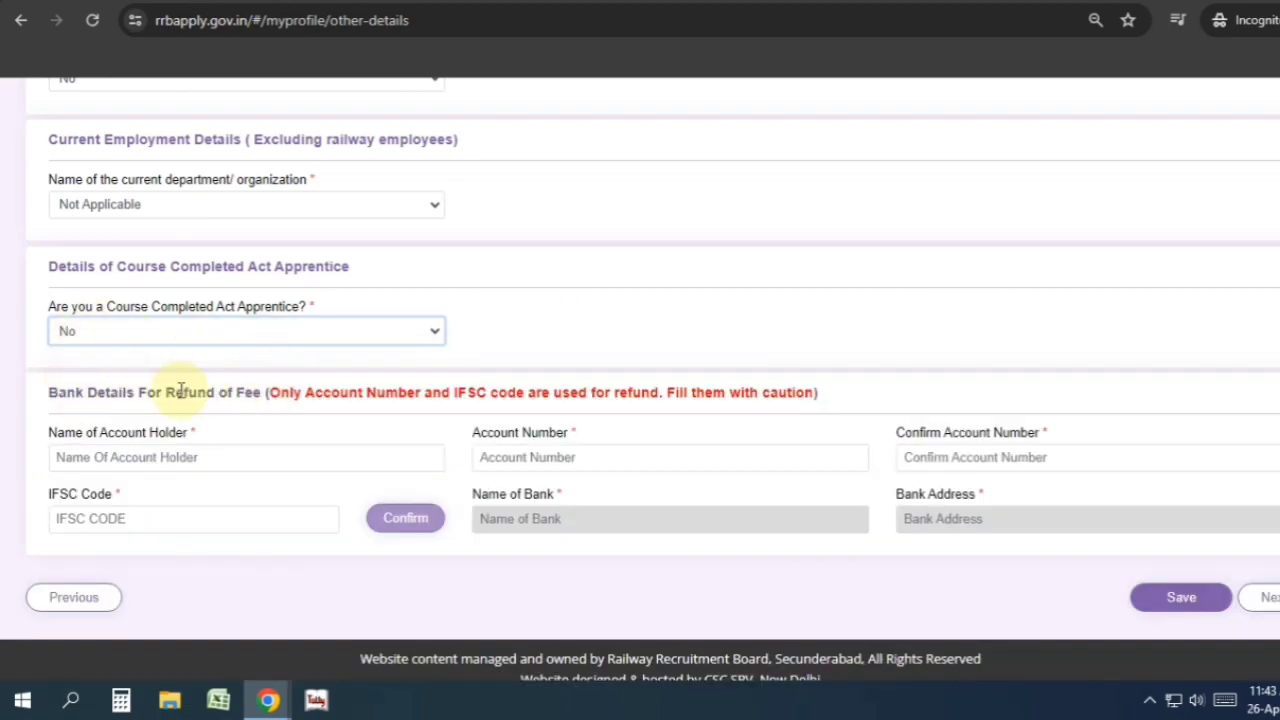
Step: Fill in the refund account holder name, account number and IFSC code, then verify the IFSC
{"action": "left_click", "coordinate": [76, 393]}
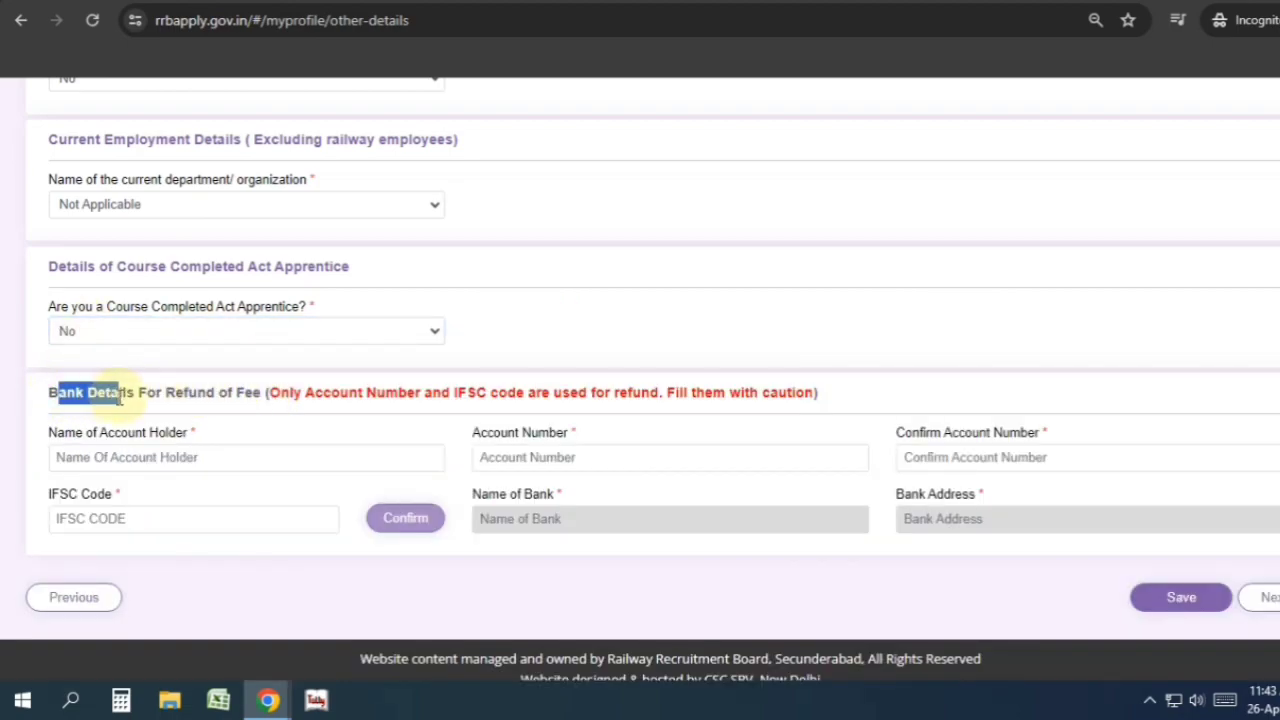
{"action": "left_click_drag", "start_coordinate": [183, 392], "coordinate": [278, 393]}
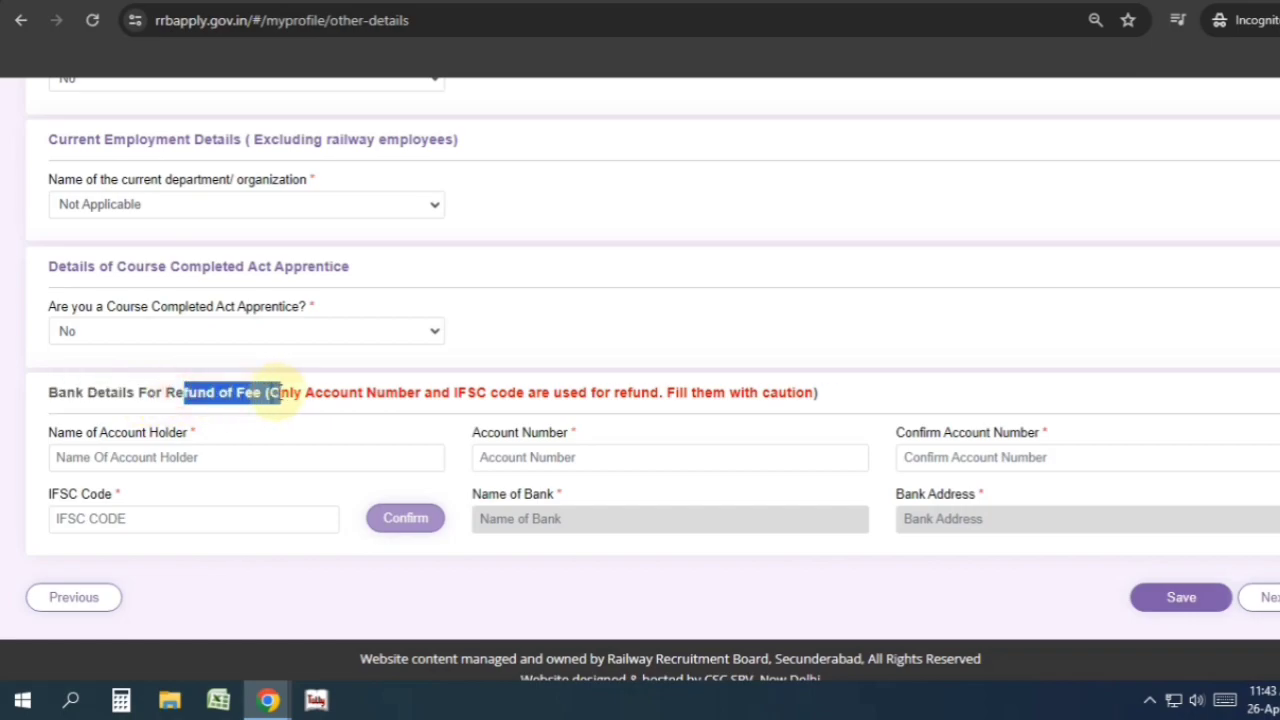
{"action": "left_click", "coordinate": [325, 380]}
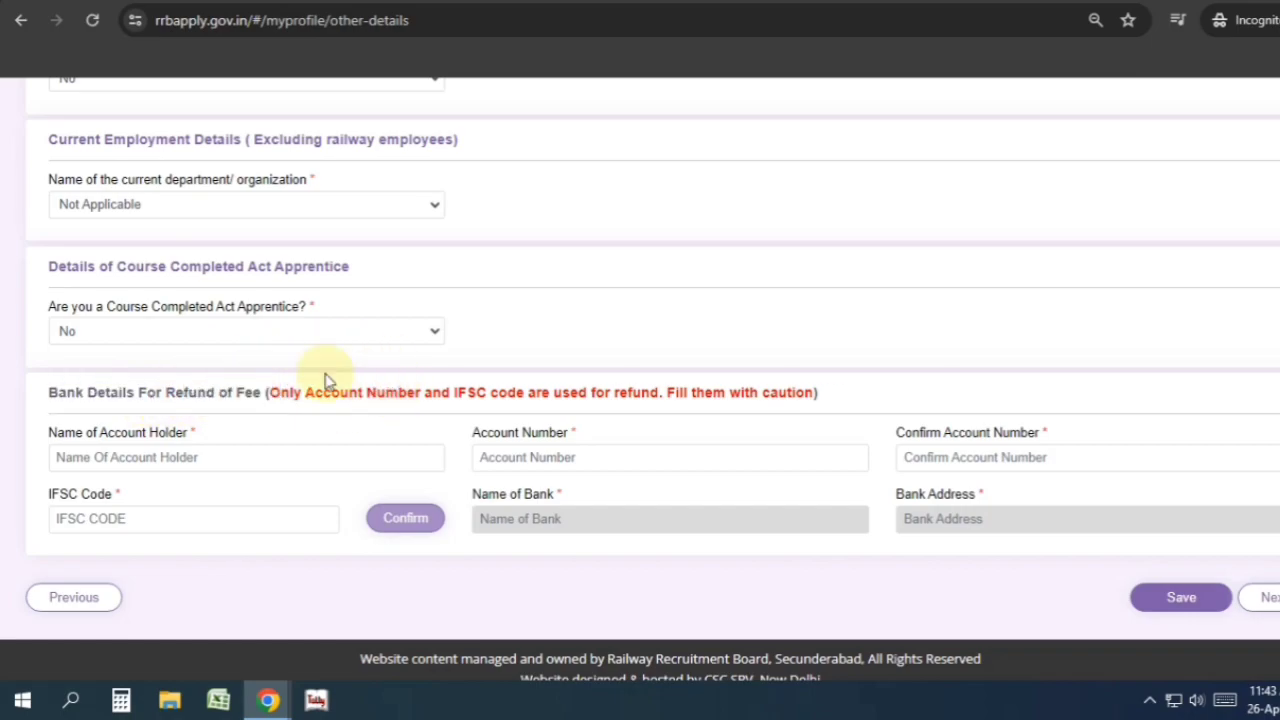
{"action": "left_click_drag", "start_coordinate": [270, 383], "coordinate": [957, 403]}
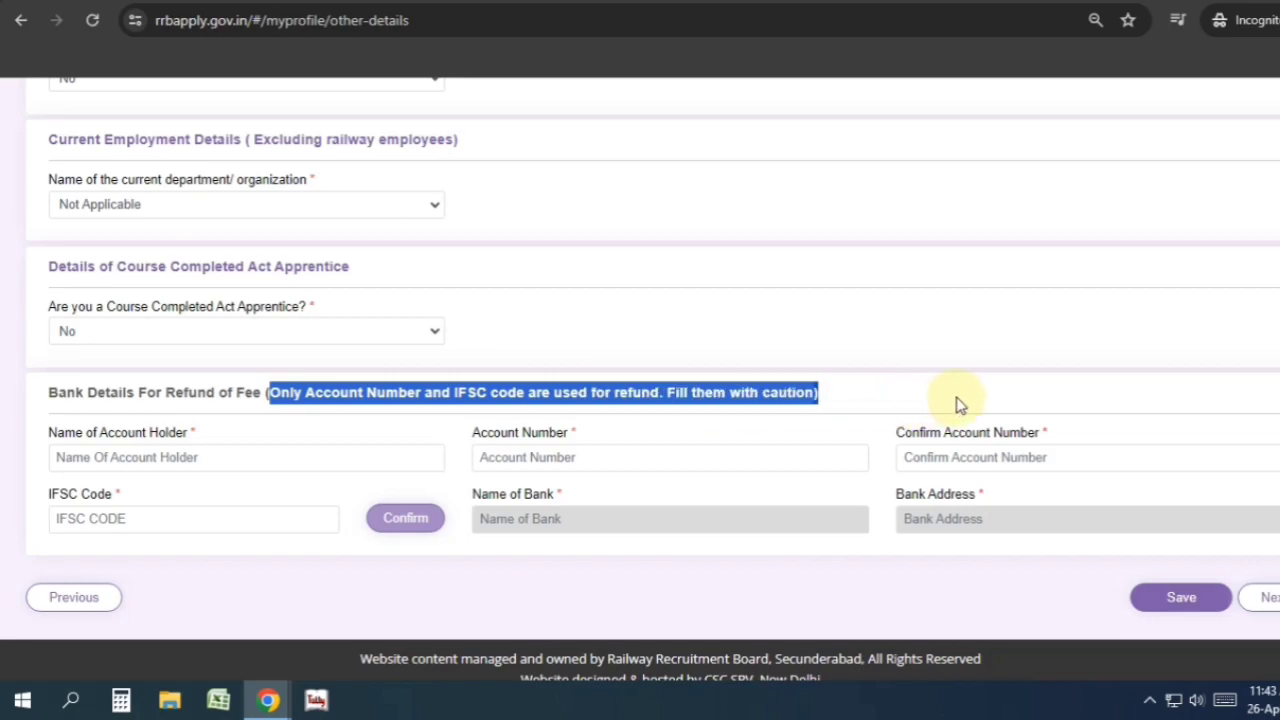
{"action": "left_click", "coordinate": [120, 456]}
{"action": "left_click_drag", "start_coordinate": [57, 439], "coordinate": [257, 443]}
{"action": "left_click", "coordinate": [132, 478]}
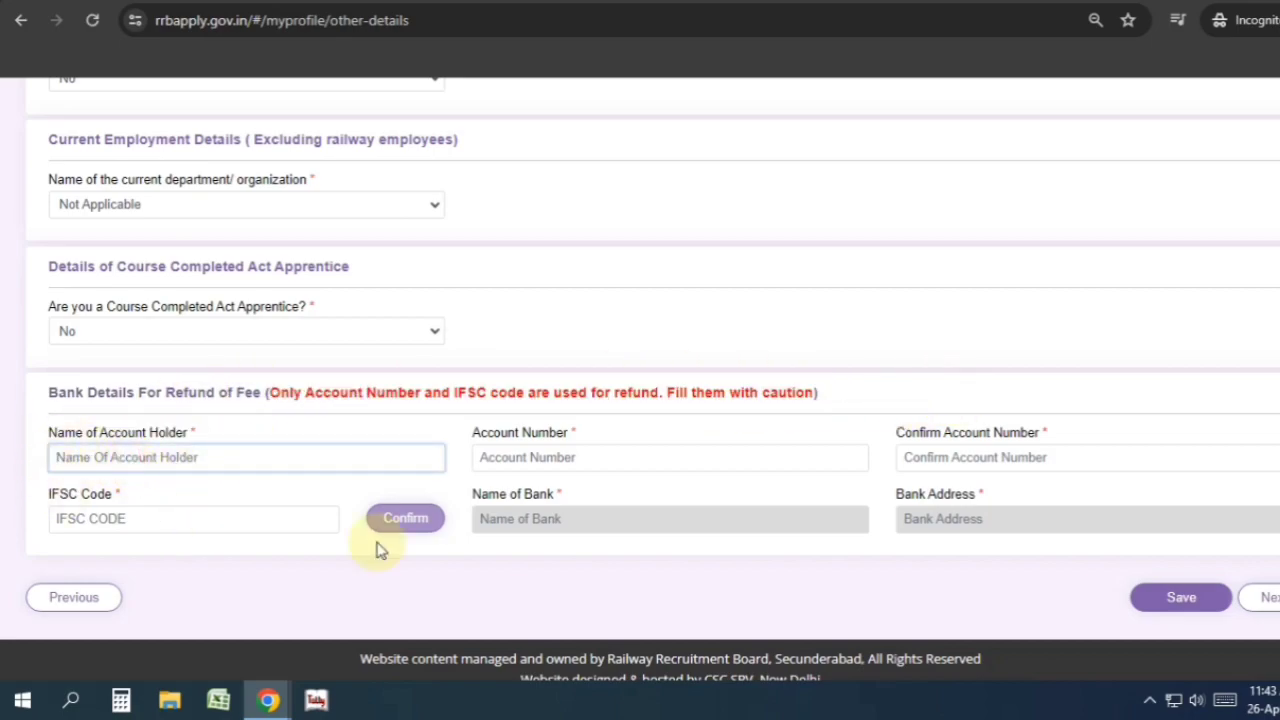
{"action": "left_click", "coordinate": [492, 452]}
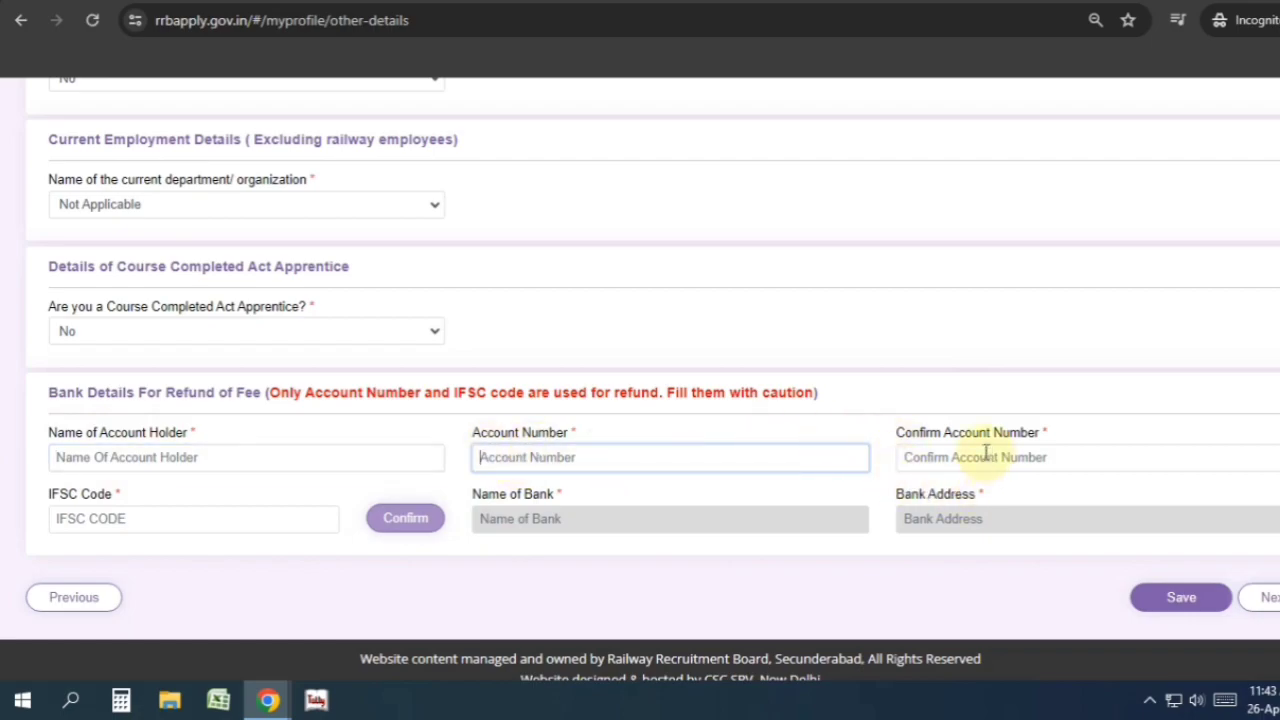
{"action": "left_click", "coordinate": [130, 520]}
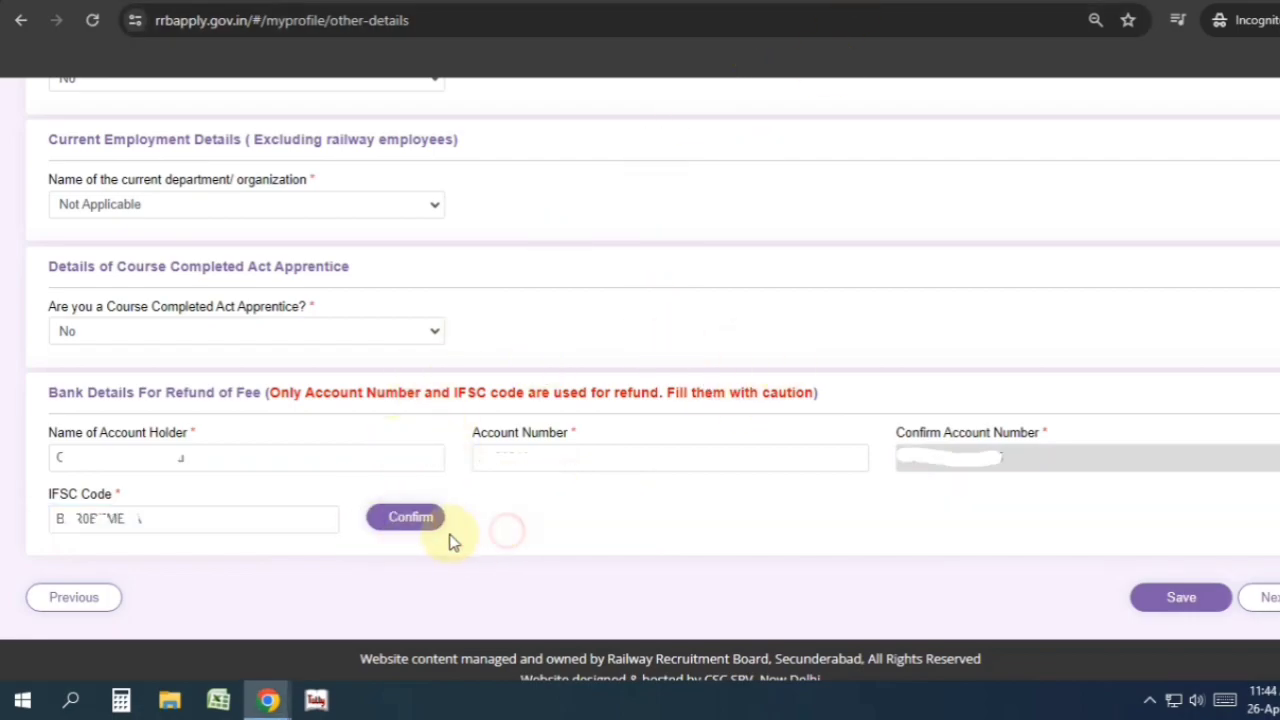
{"action": "left_click", "coordinate": [410, 517]}
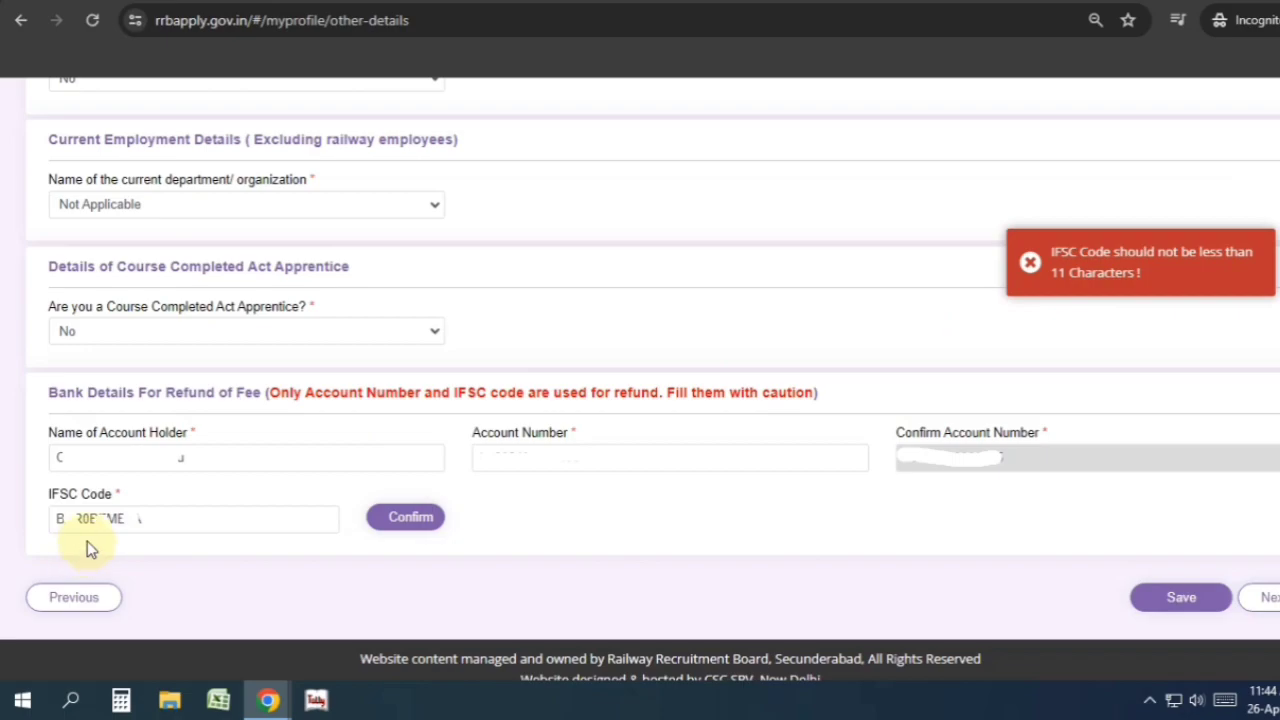
{"action": "type", "text": "A"}
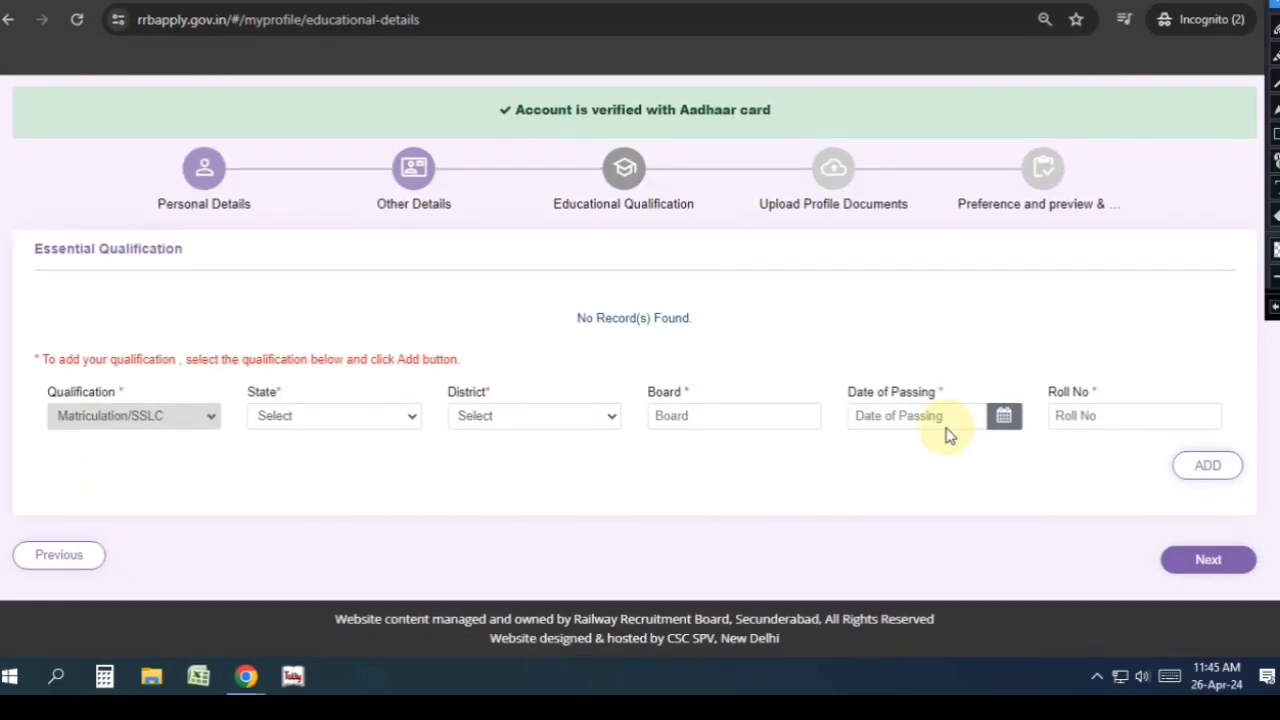
Step: Add the Matriculation/SSLC record with state CHHATTISGARH and continue to document upload
{"action": "scroll", "coordinate": [947, 426], "scroll_direction": "up", "scroll_amount": 1}
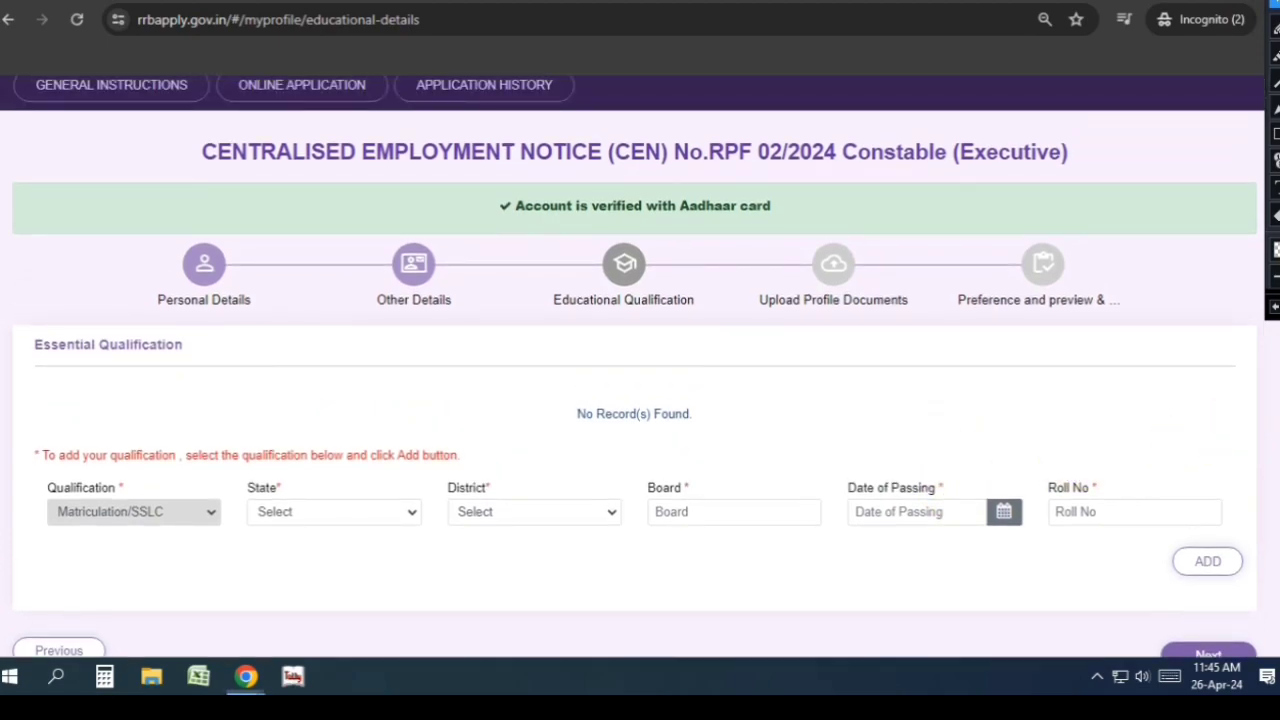
{"action": "scroll", "coordinate": [633, 385], "scroll_direction": "down", "scroll_amount": 1}
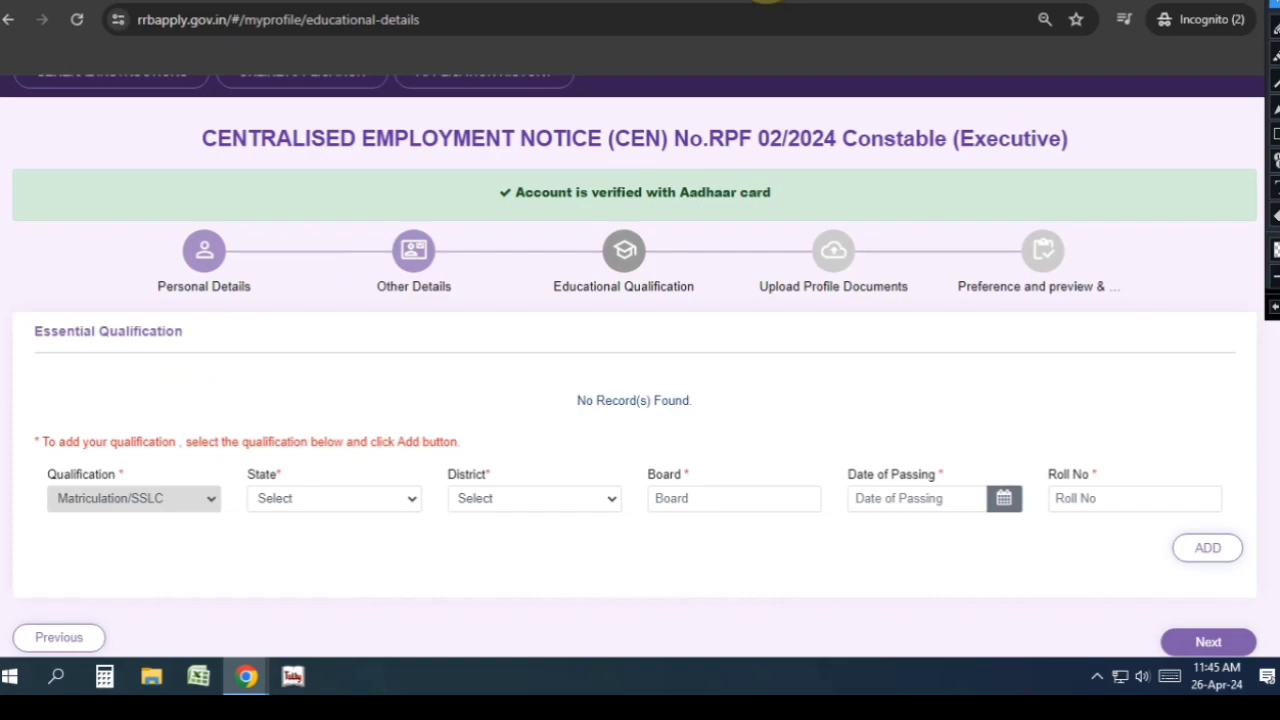
{"action": "key", "text": "c"}
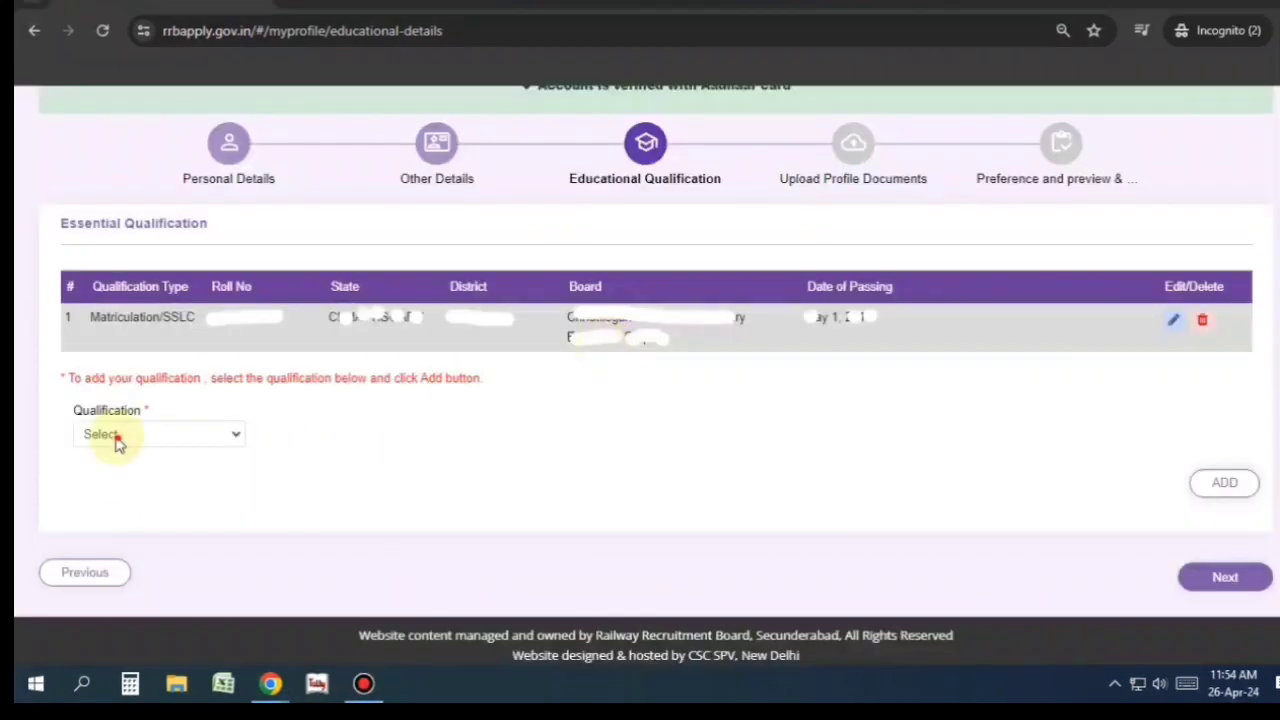
{"action": "left_click", "coordinate": [116, 436]}
{"action": "left_click", "coordinate": [51, 423]}
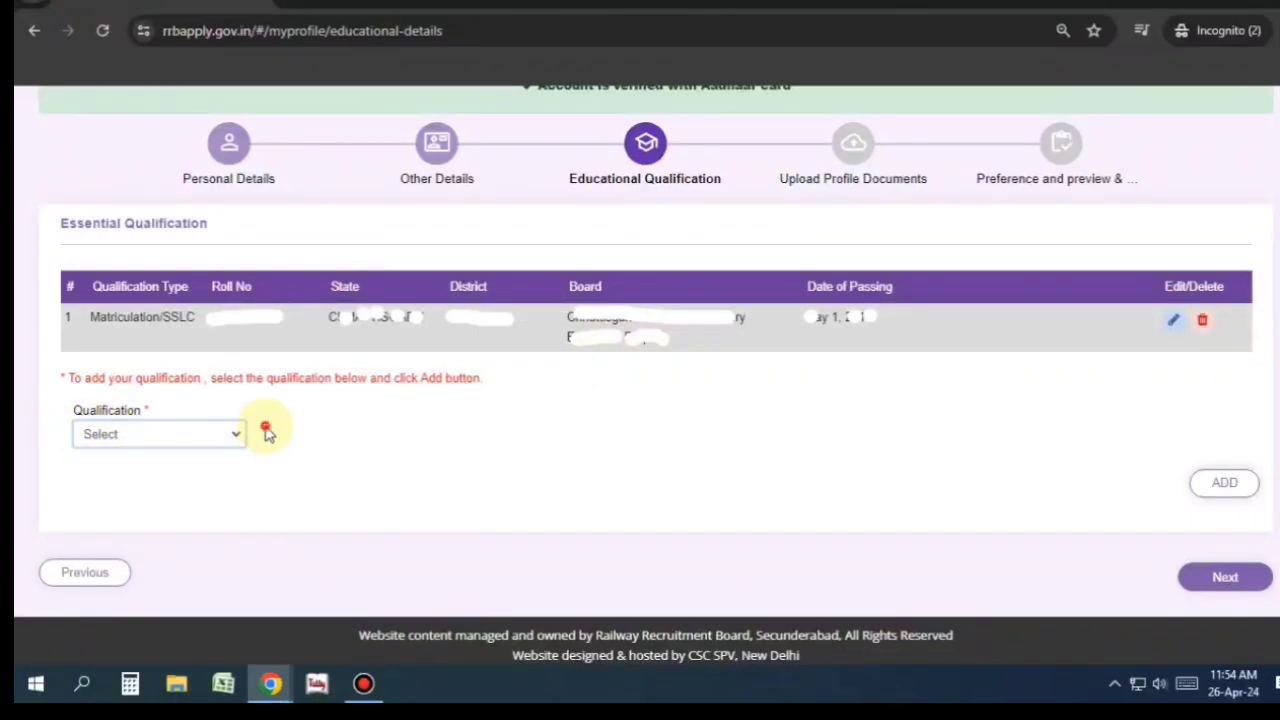
{"action": "left_click", "coordinate": [1205, 582]}
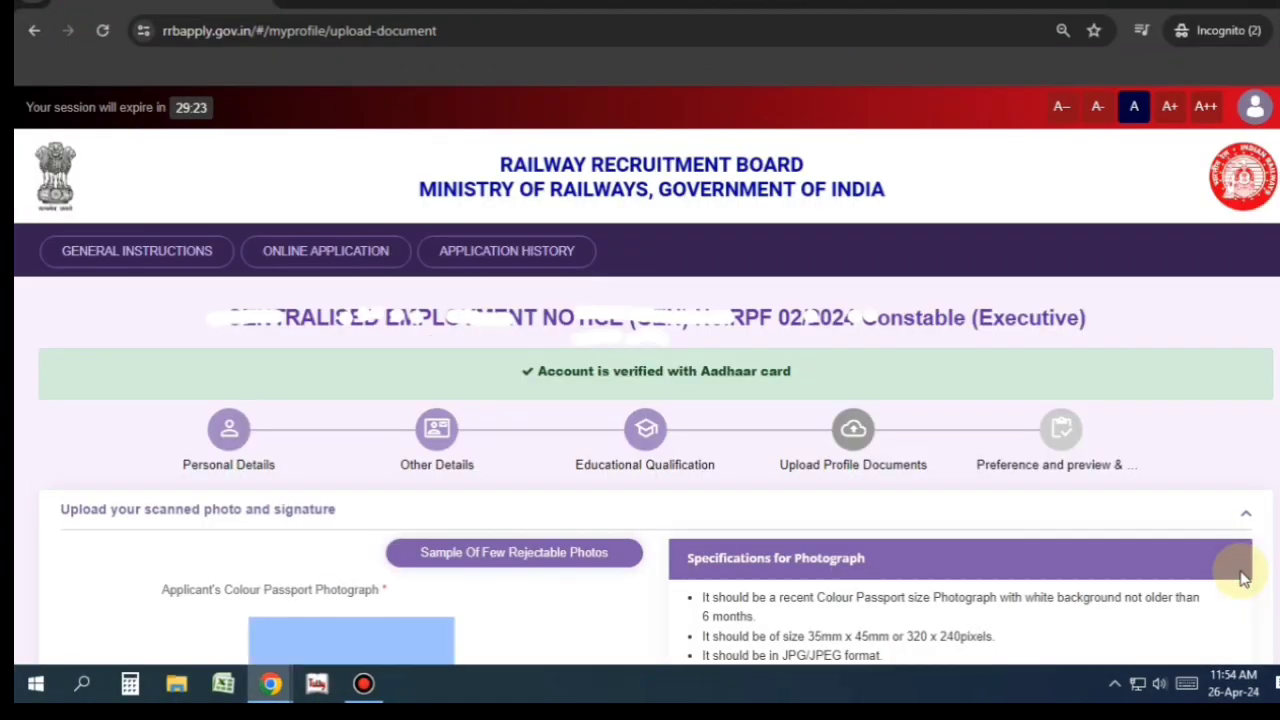
Step: Review the photo specifications: passport photo, 240 px by 320 px, 30KB to 70KB
{"action": "scroll", "coordinate": [732, 182], "scroll_direction": "down", "scroll_amount": 2}
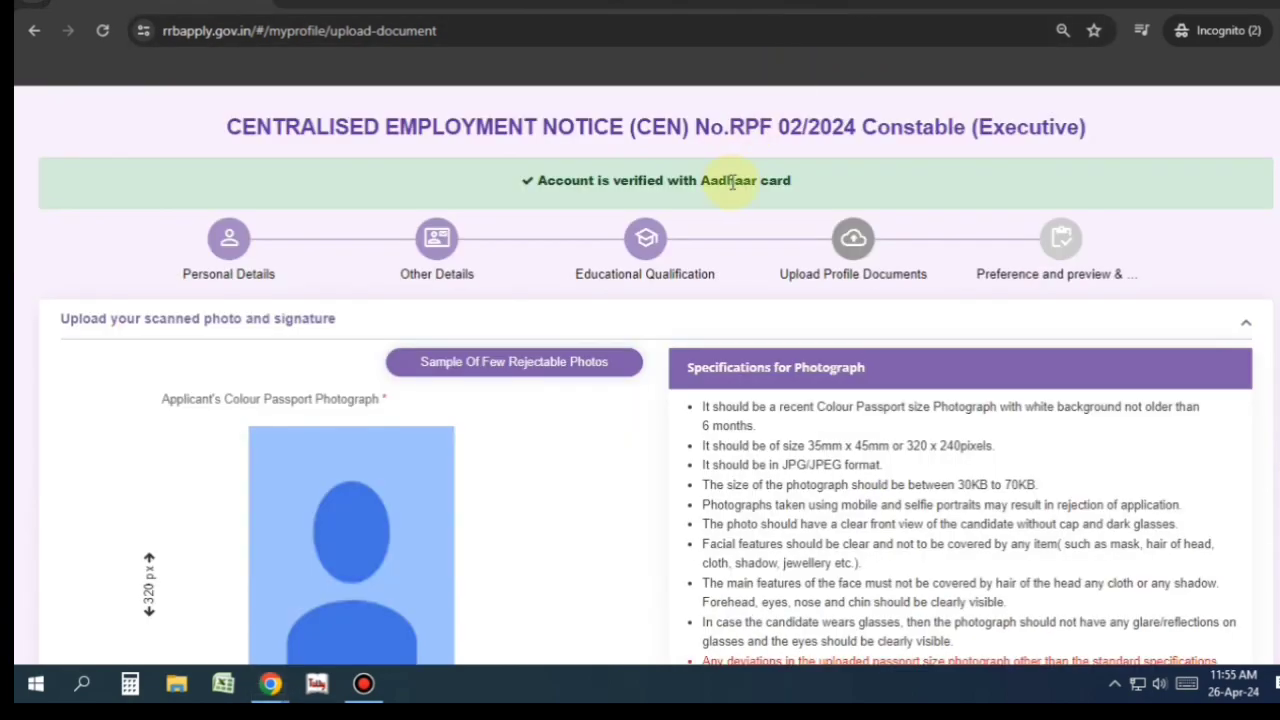
{"action": "scroll", "coordinate": [530, 320], "scroll_direction": "down", "scroll_amount": 2}
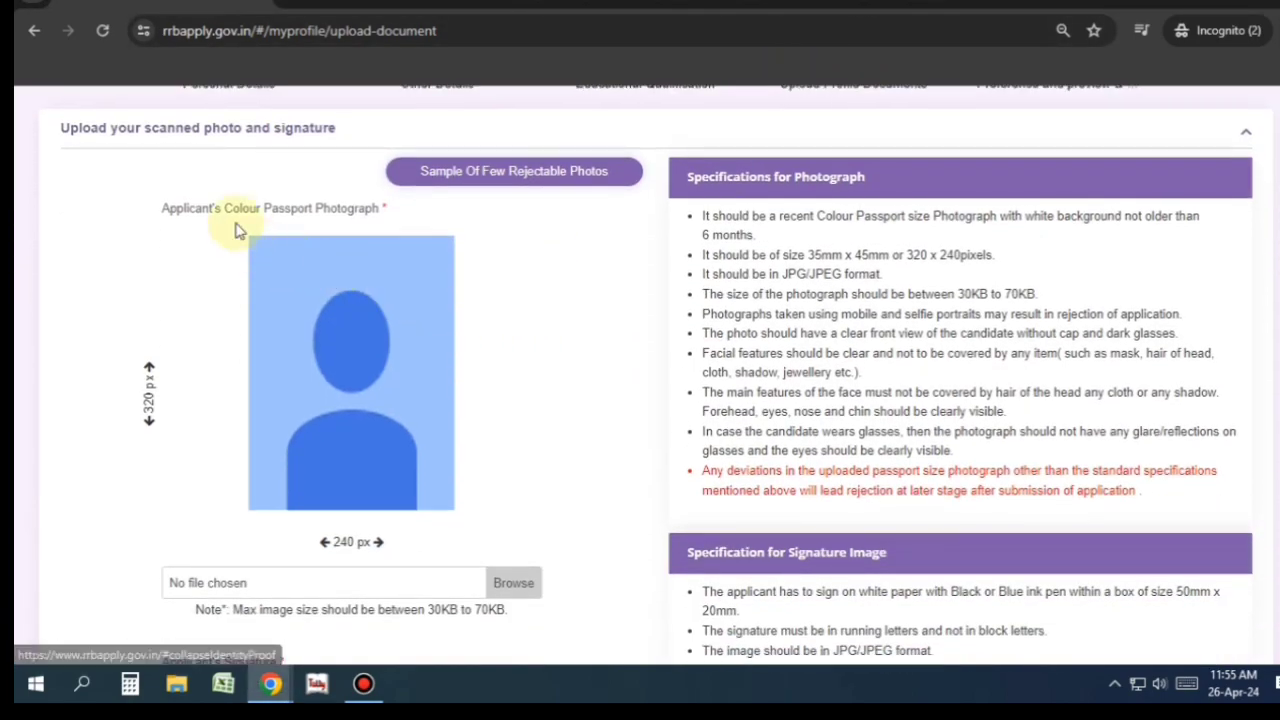
{"action": "left_click_drag", "start_coordinate": [168, 205], "coordinate": [417, 211]}
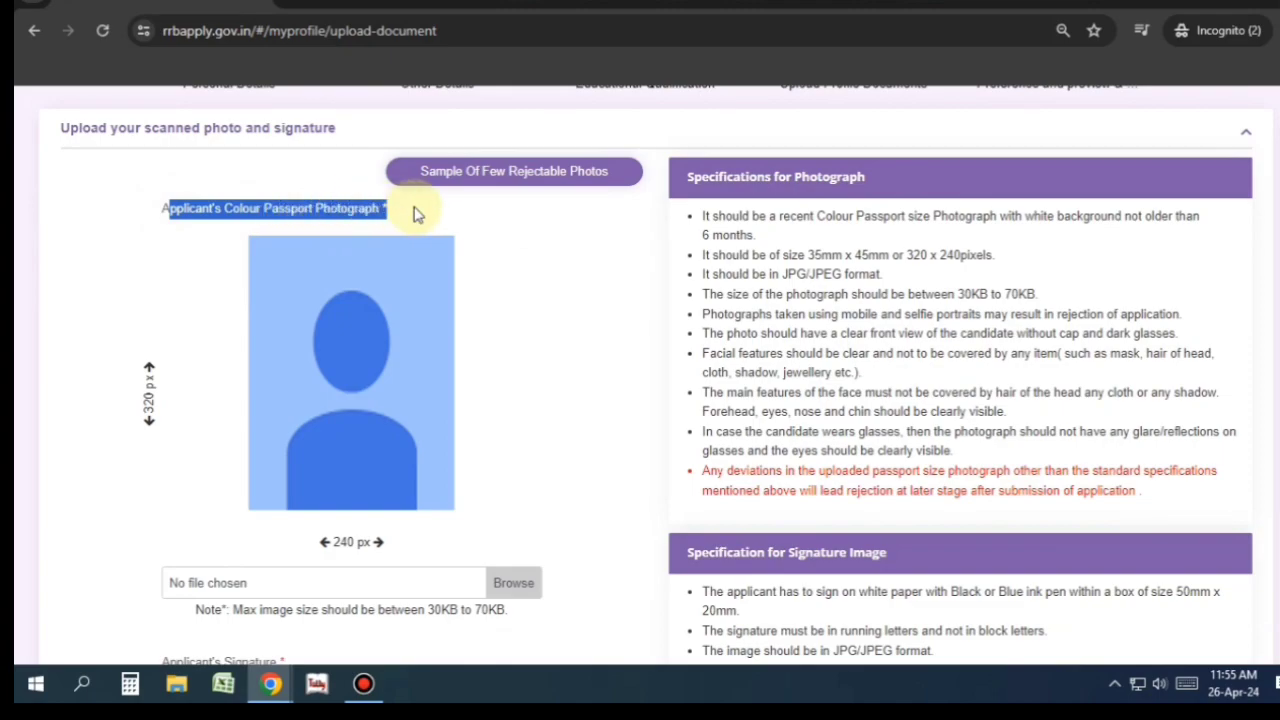
{"action": "left_click", "coordinate": [418, 213]}
{"action": "left_click_drag", "start_coordinate": [147, 412], "coordinate": [160, 360]}
{"action": "left_click_drag", "start_coordinate": [328, 541], "coordinate": [392, 545]}
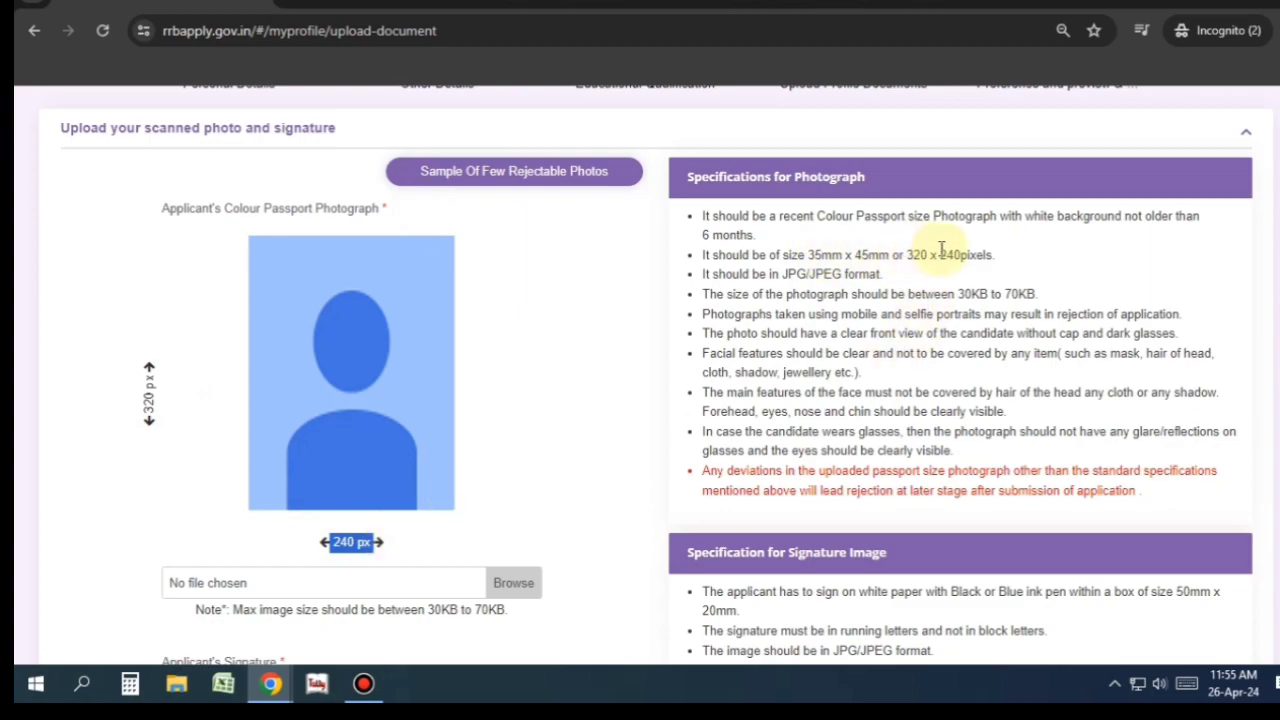
{"action": "left_click_drag", "start_coordinate": [957, 293], "coordinate": [1048, 304]}
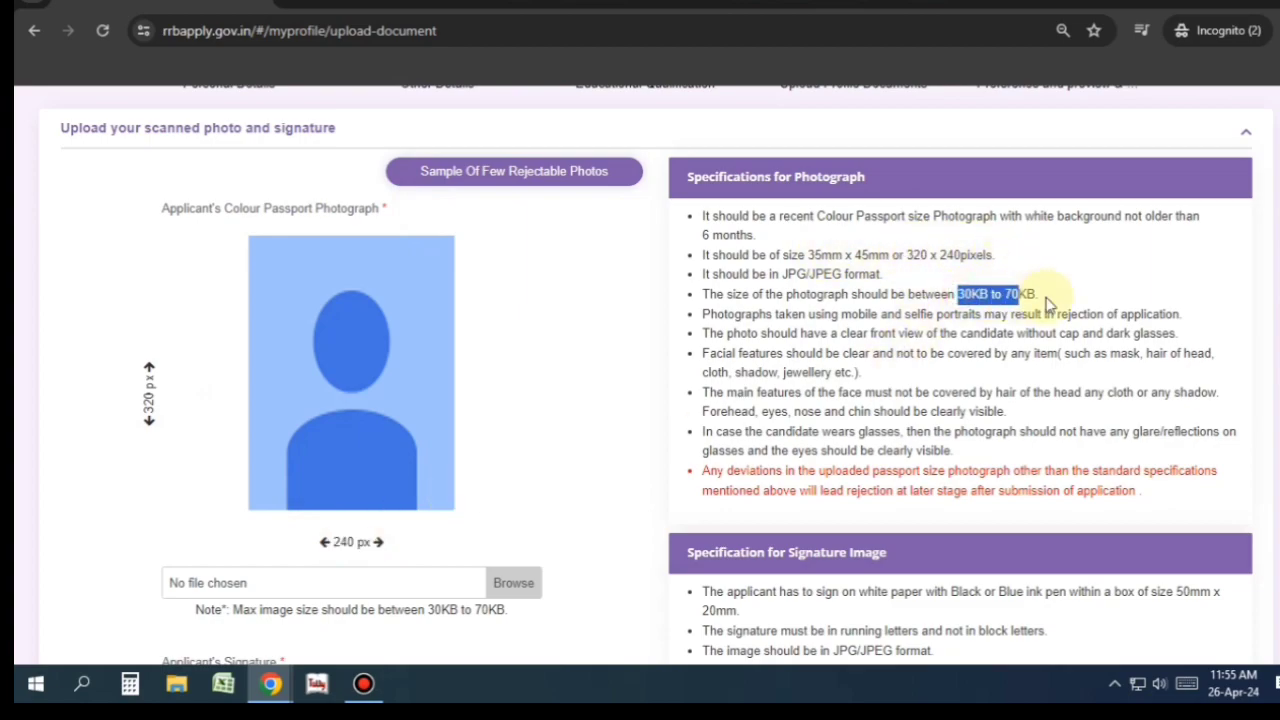
{"action": "scroll", "coordinate": [909, 314], "scroll_direction": "down", "scroll_amount": 3}
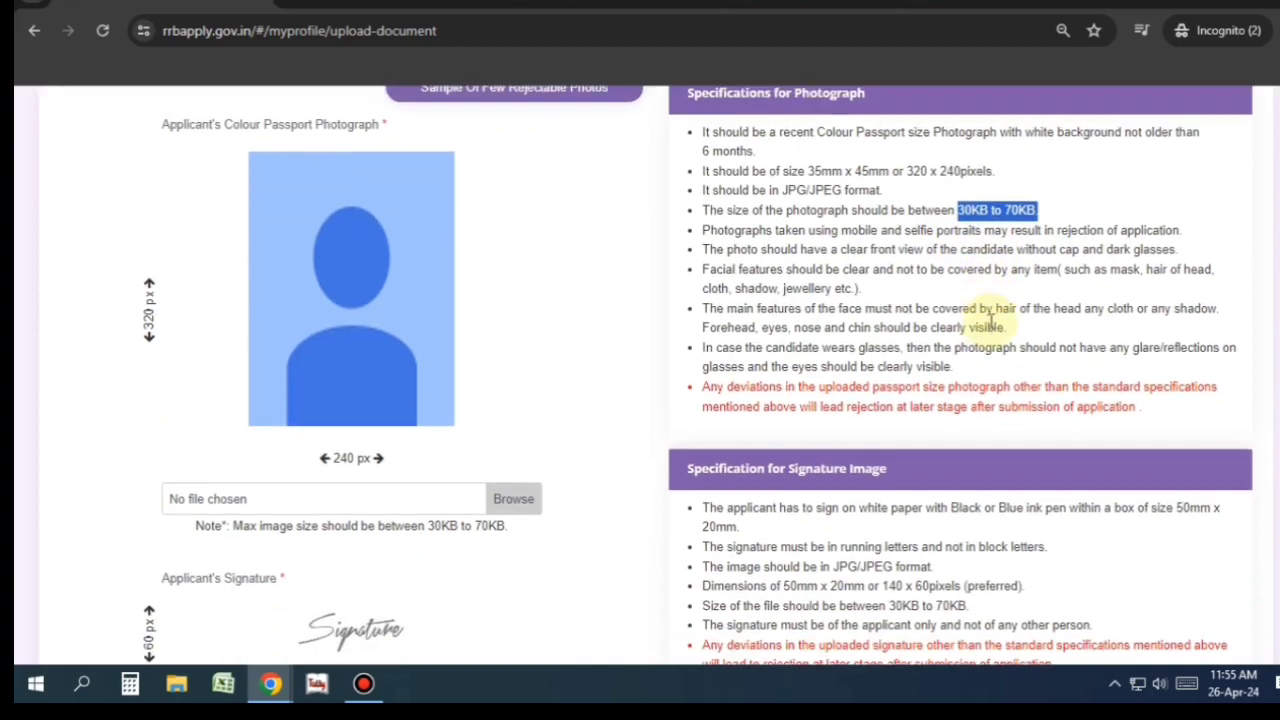
{"action": "scroll", "coordinate": [546, 284], "scroll_direction": "up", "scroll_amount": 4}
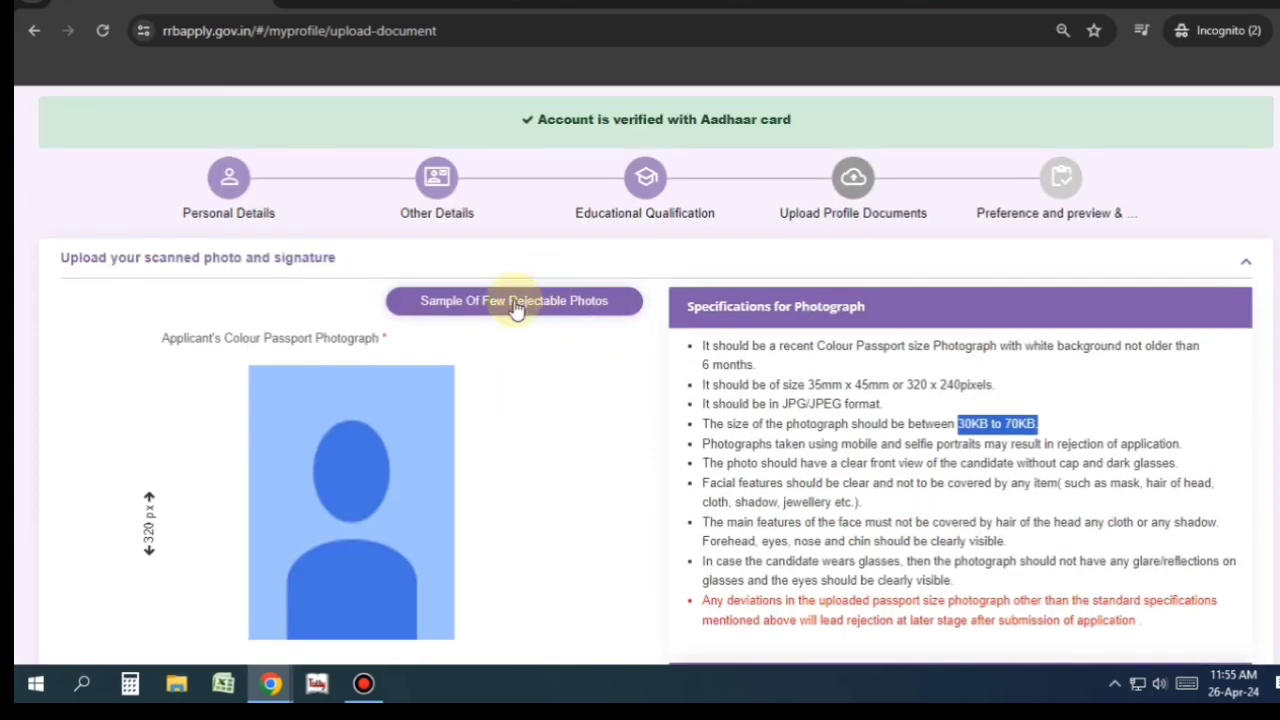
Step: View the sample rejectable photos, then scroll through the photo and signature specifications
{"action": "left_click", "coordinate": [575, 302]}
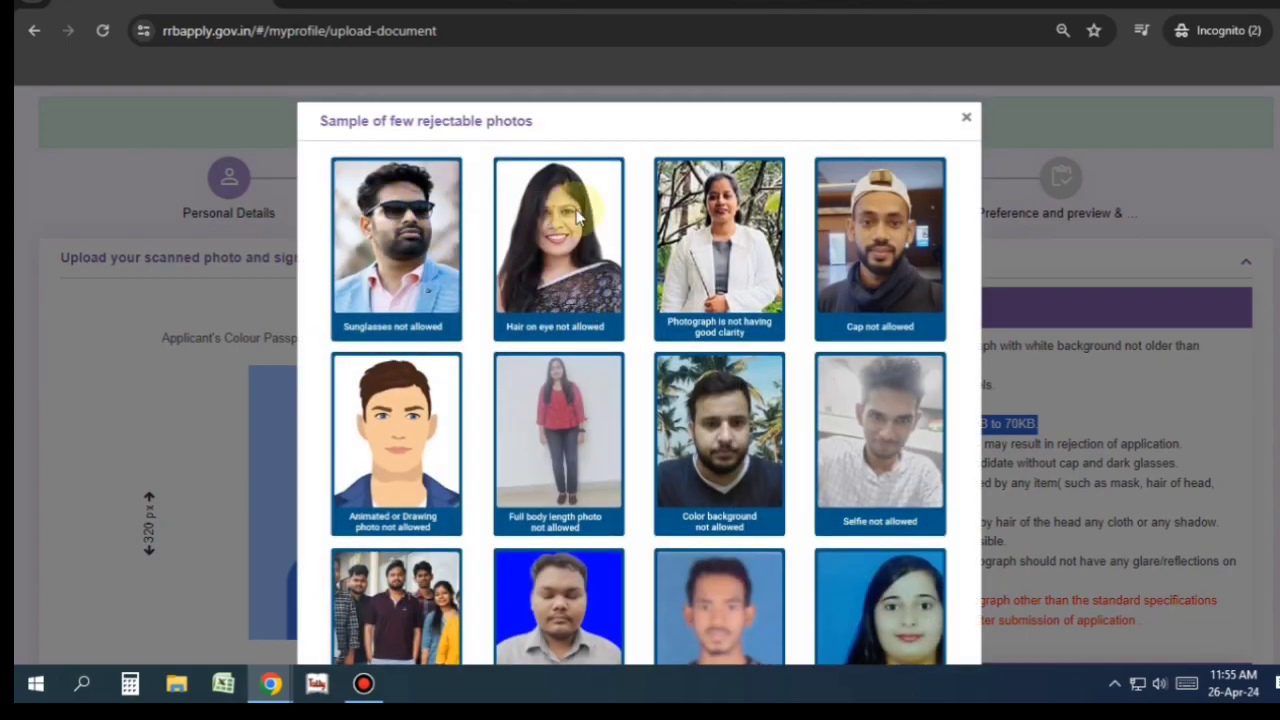
{"action": "scroll", "coordinate": [790, 365], "scroll_direction": "down", "scroll_amount": 1}
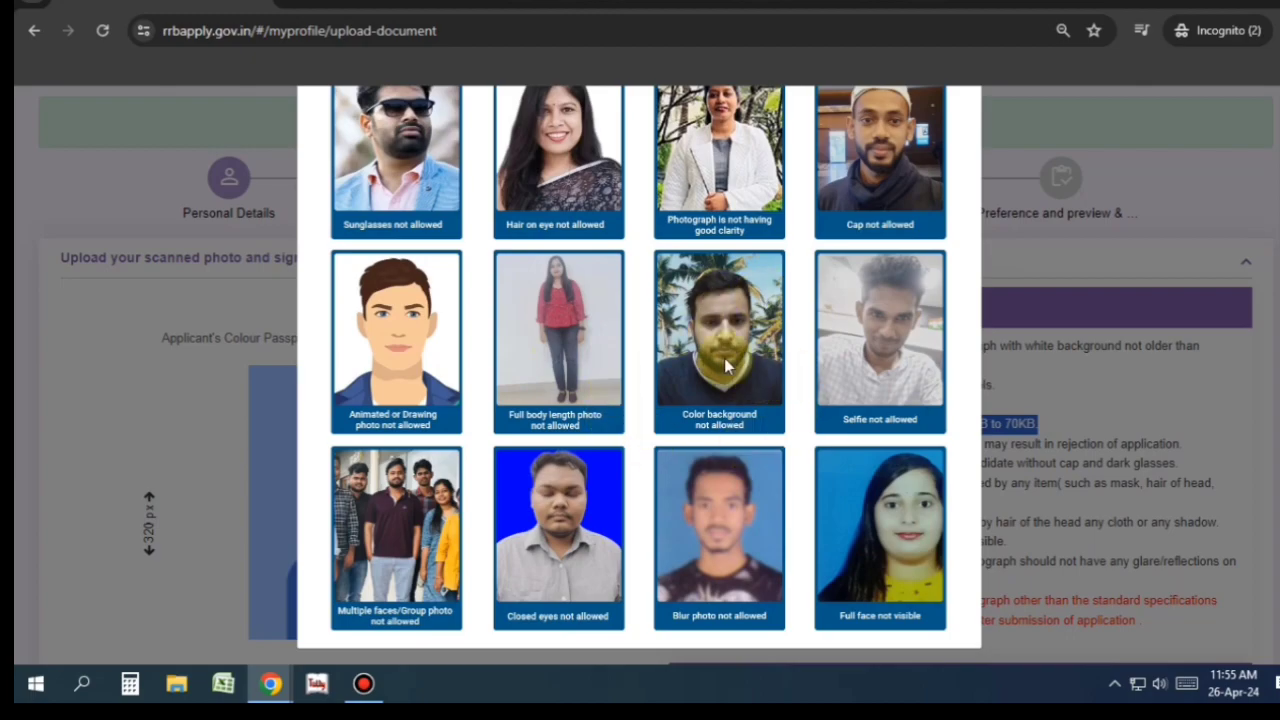
{"action": "scroll", "coordinate": [752, 300], "scroll_direction": "up", "scroll_amount": 1}
{"action": "left_click", "coordinate": [967, 121]}
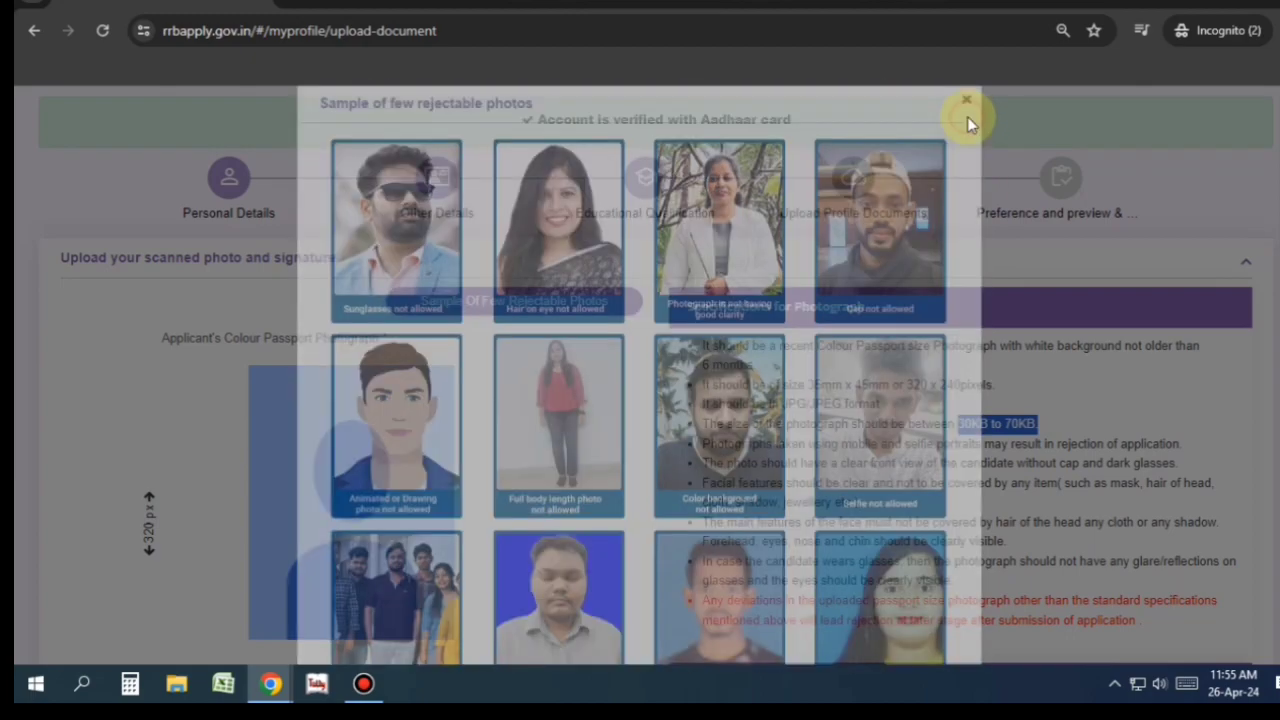
{"action": "scroll", "coordinate": [557, 443], "scroll_direction": "down", "scroll_amount": 3}
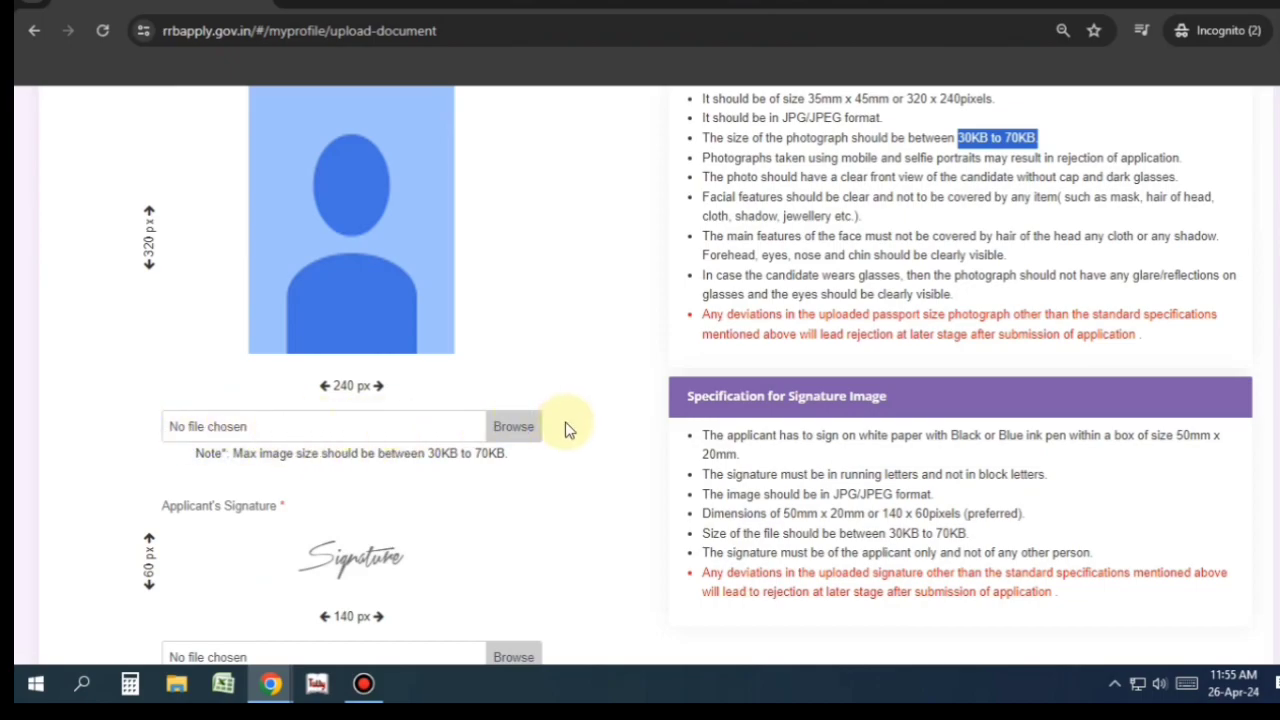
{"action": "scroll", "coordinate": [510, 450], "scroll_direction": "down", "scroll_amount": 2}
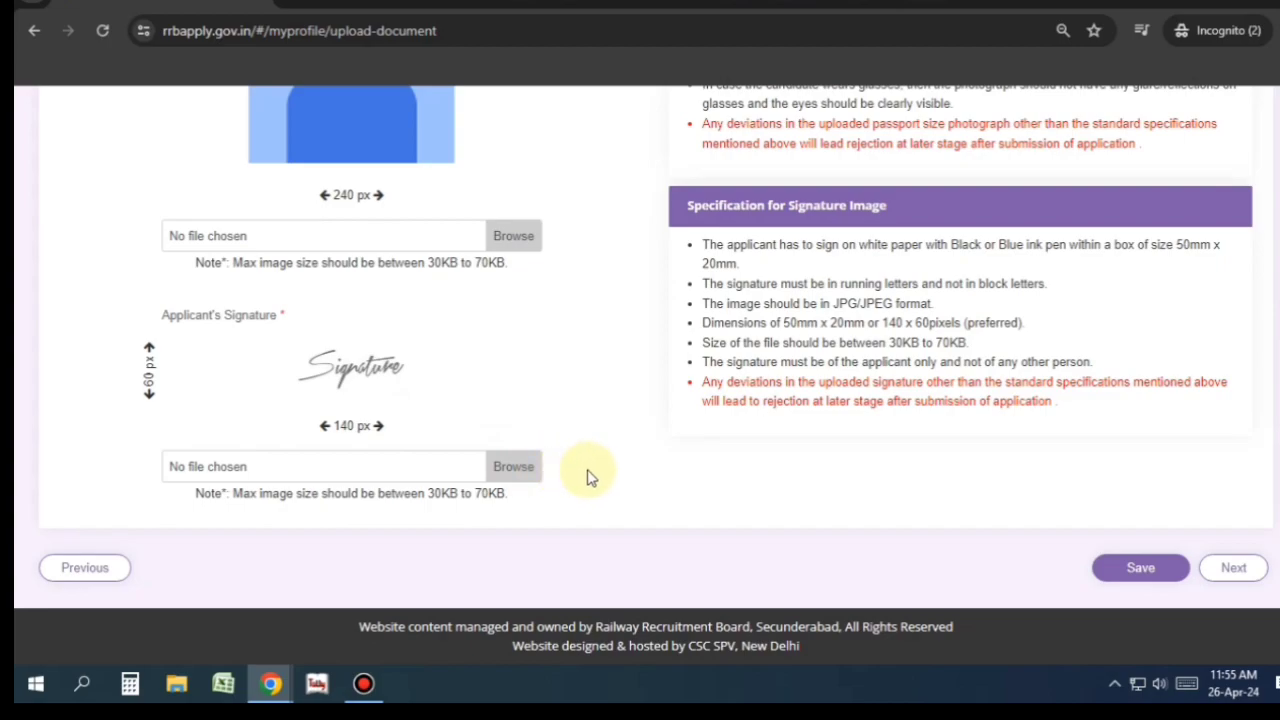
{"action": "scroll", "coordinate": [633, 431], "scroll_direction": "up", "scroll_amount": 5}
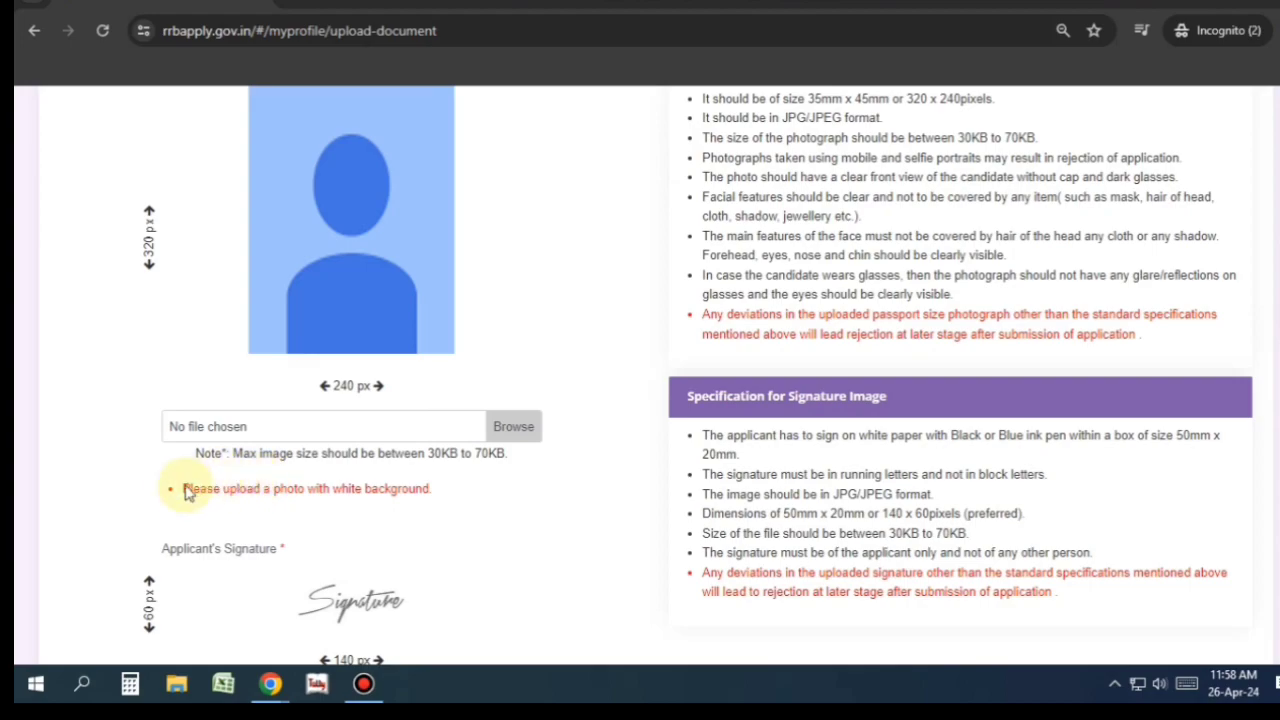
Step: Save the uploaded passport photo and signature files and continue to the Declaration page
{"action": "left_click_drag", "start_coordinate": [210, 497], "coordinate": [253, 490]}
{"action": "left_click", "coordinate": [441, 500]}
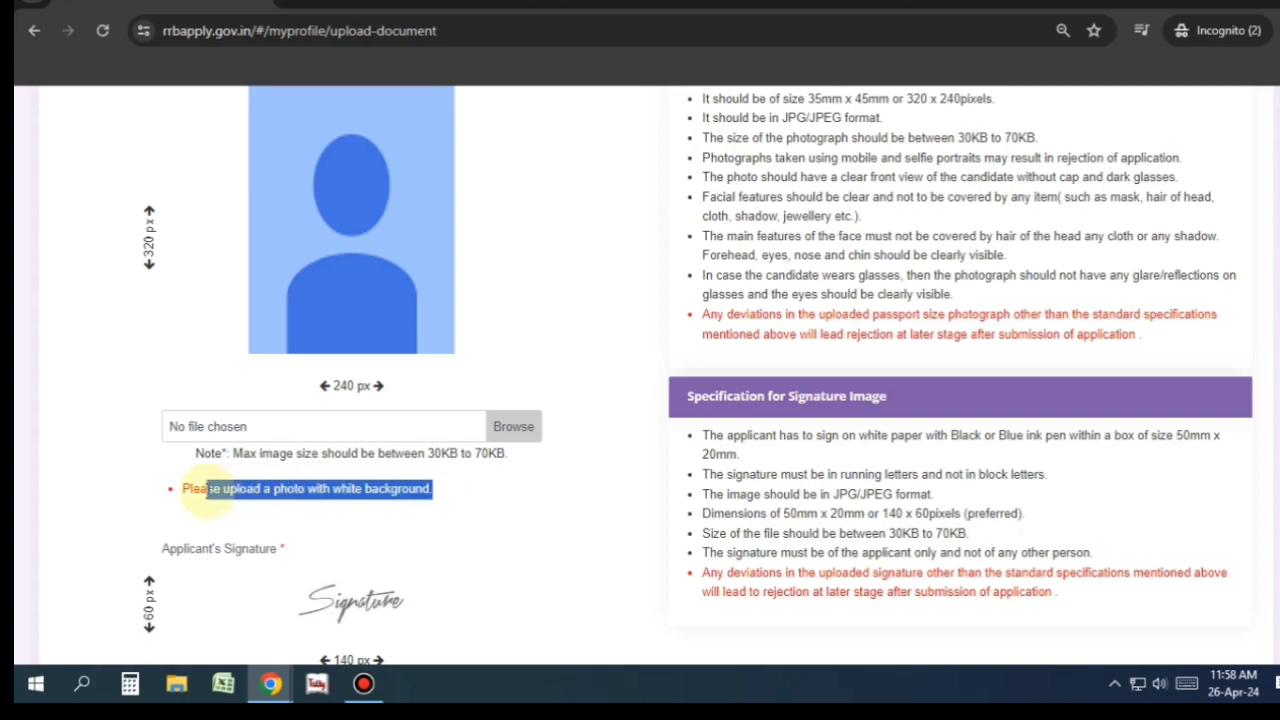
{"action": "left_click", "coordinate": [350, 491]}
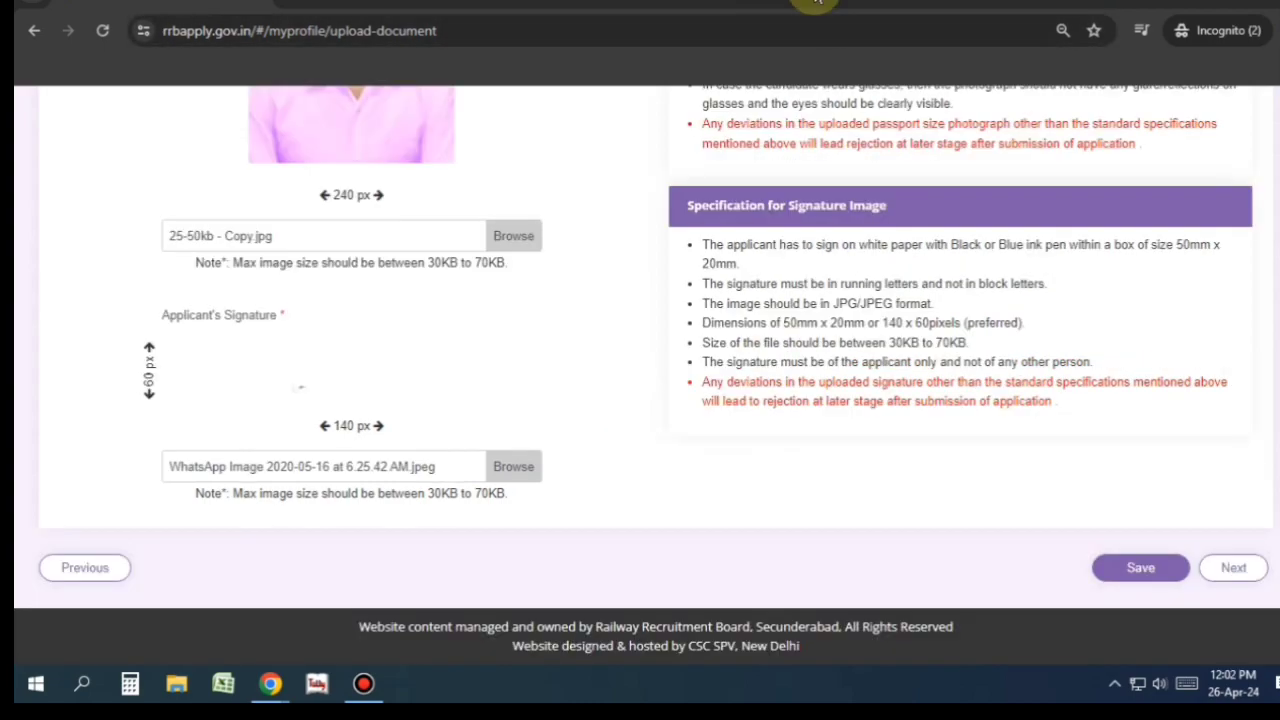
{"action": "left_click", "coordinate": [1140, 572]}
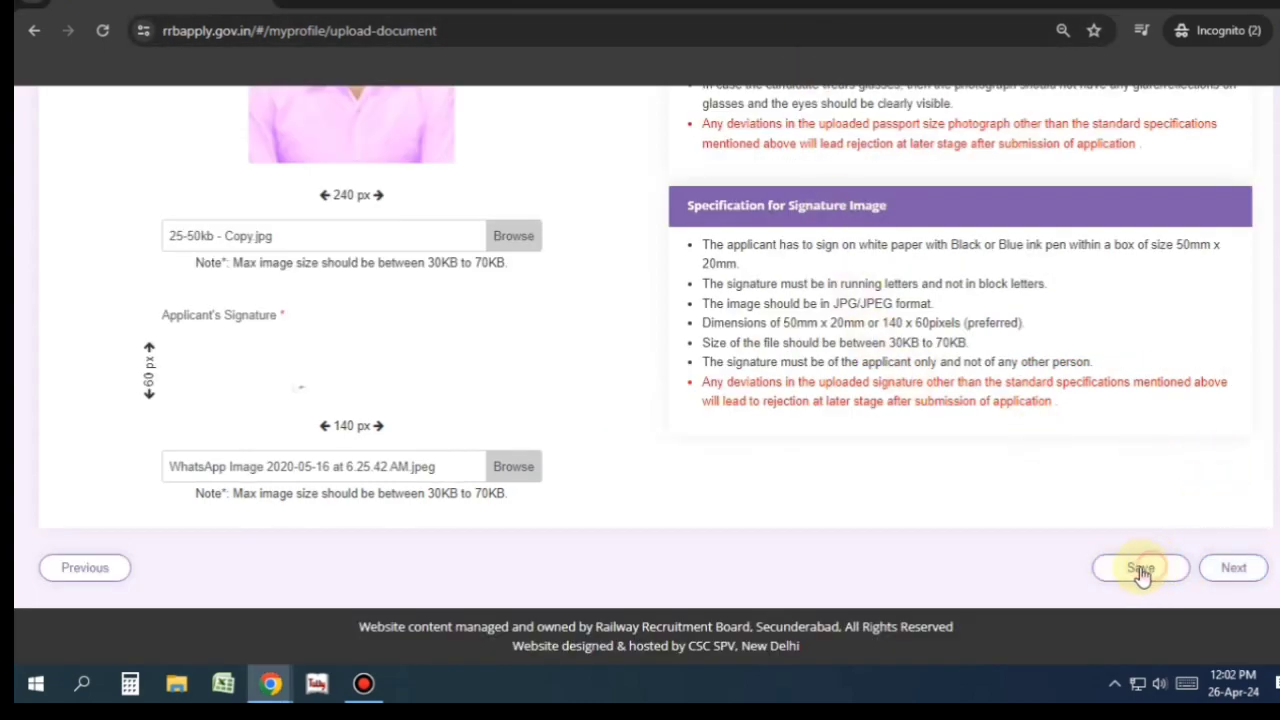
{"action": "left_click", "coordinate": [1235, 568]}
{"action": "scroll", "coordinate": [700, 100], "scroll_direction": "down", "scroll_amount": 2}
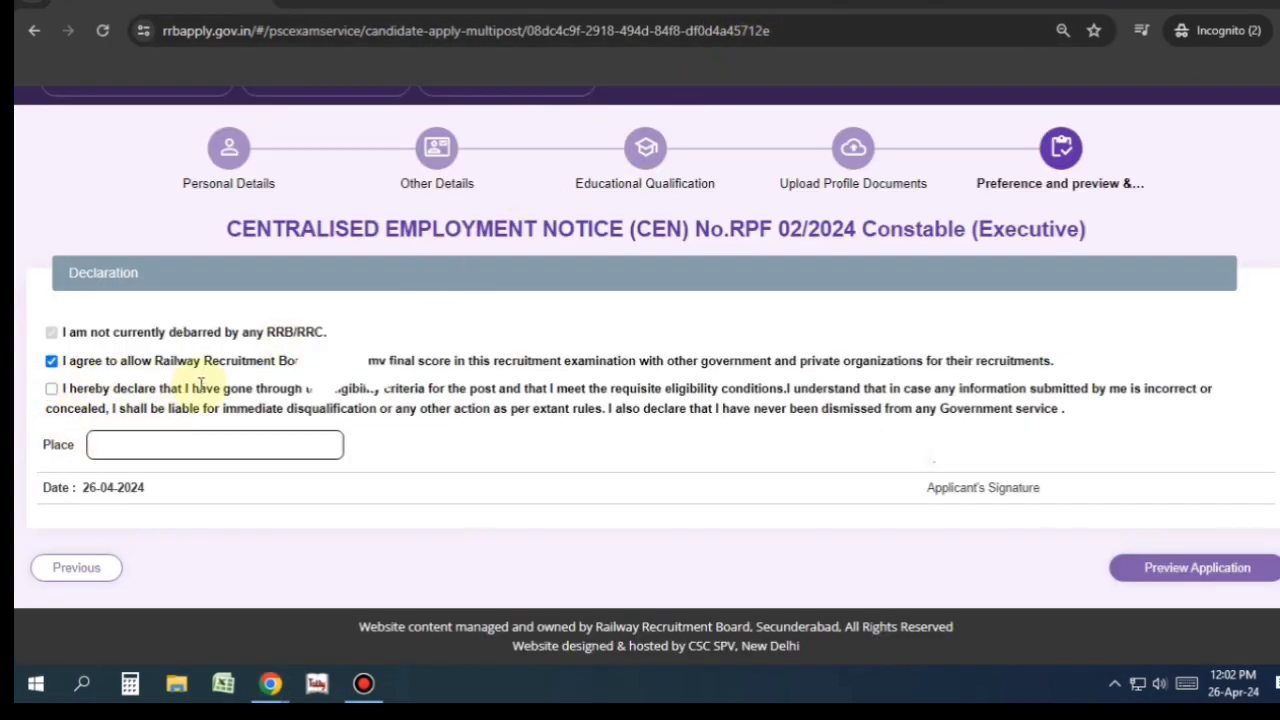
Step: Agree to the eligibility declaration and fill in the Place field
{"action": "left_click", "coordinate": [51, 389]}
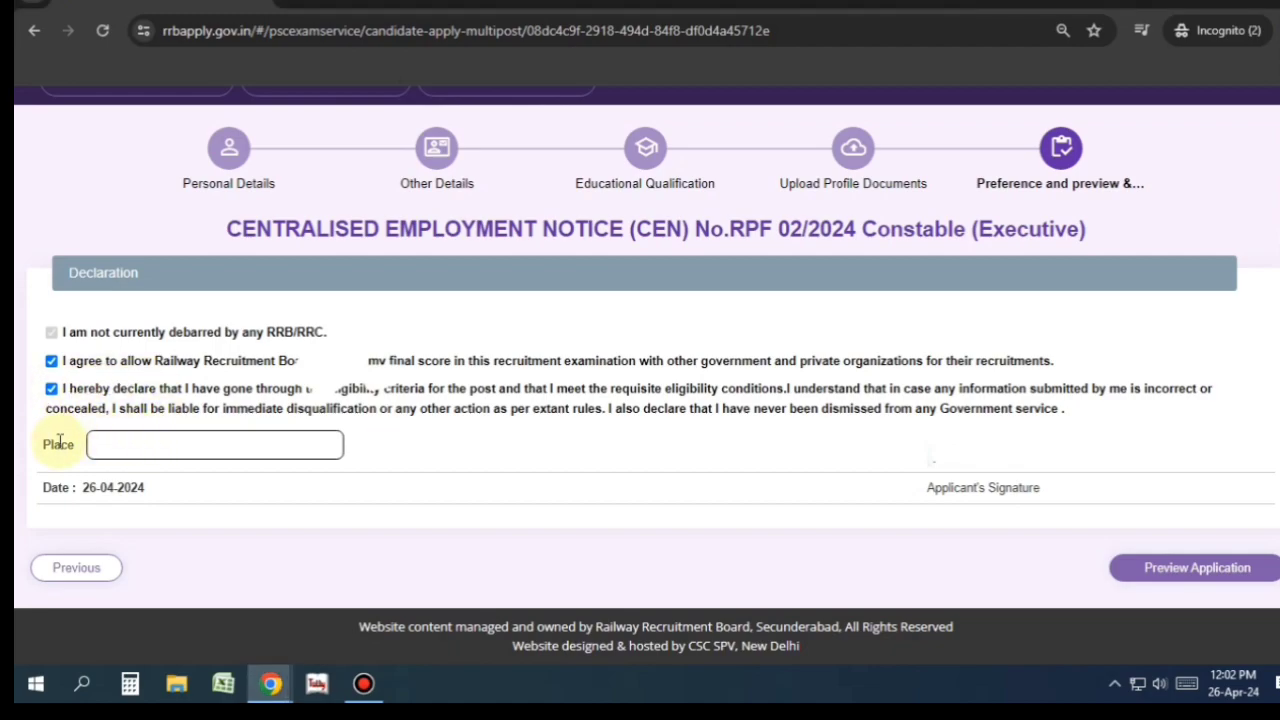
{"action": "left_click", "coordinate": [103, 443]}
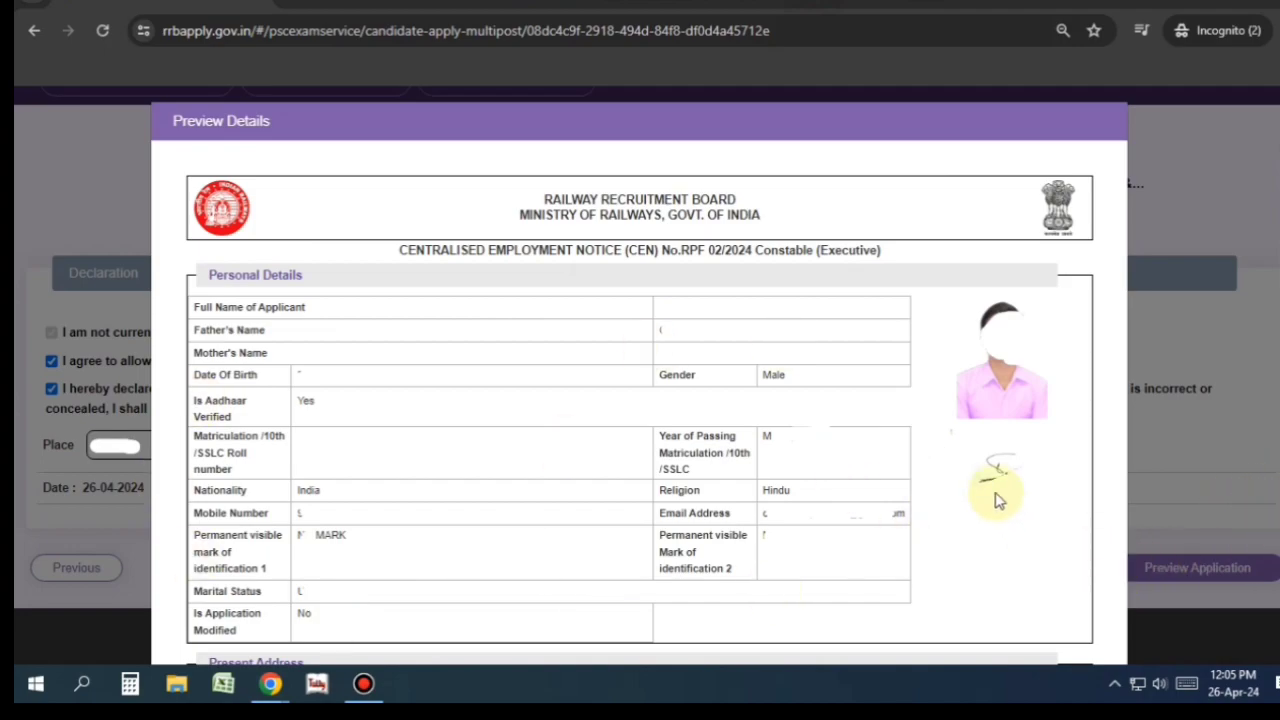
{"action": "scroll", "coordinate": [668, 325], "scroll_direction": "down", "scroll_amount": 5}
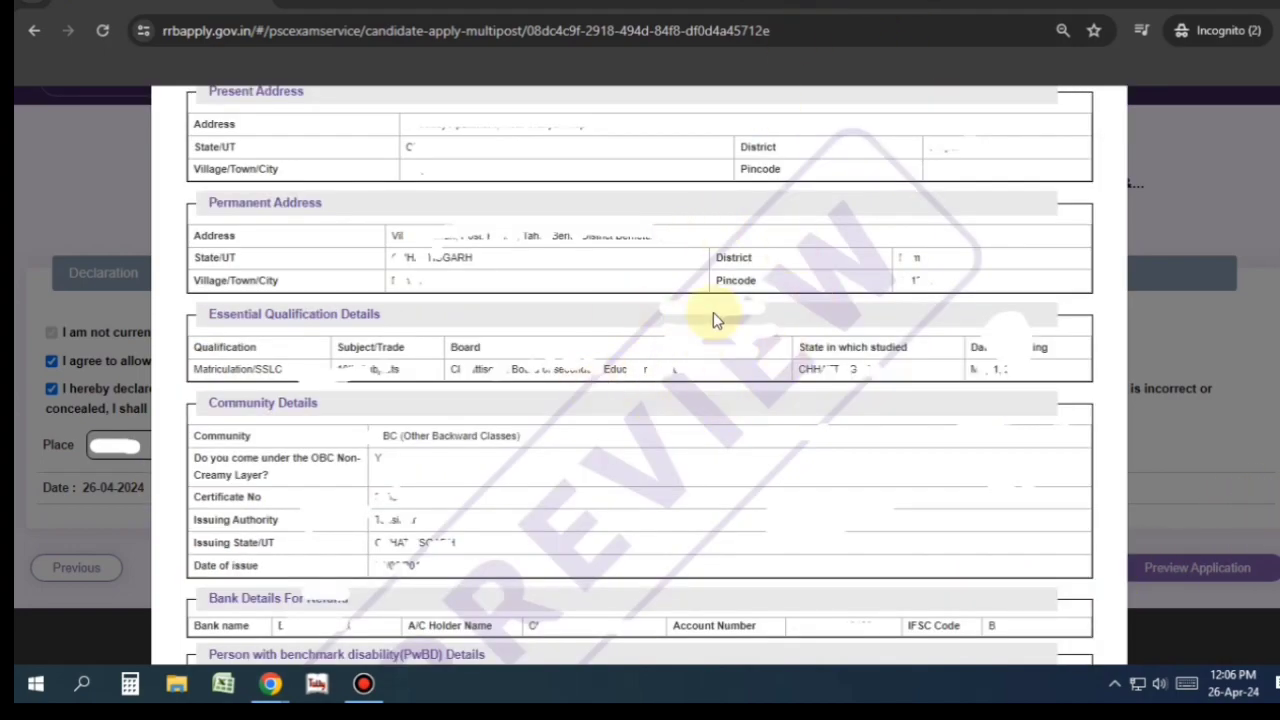
{"action": "scroll", "coordinate": [805, 2], "scroll_direction": "down", "scroll_amount": 10}
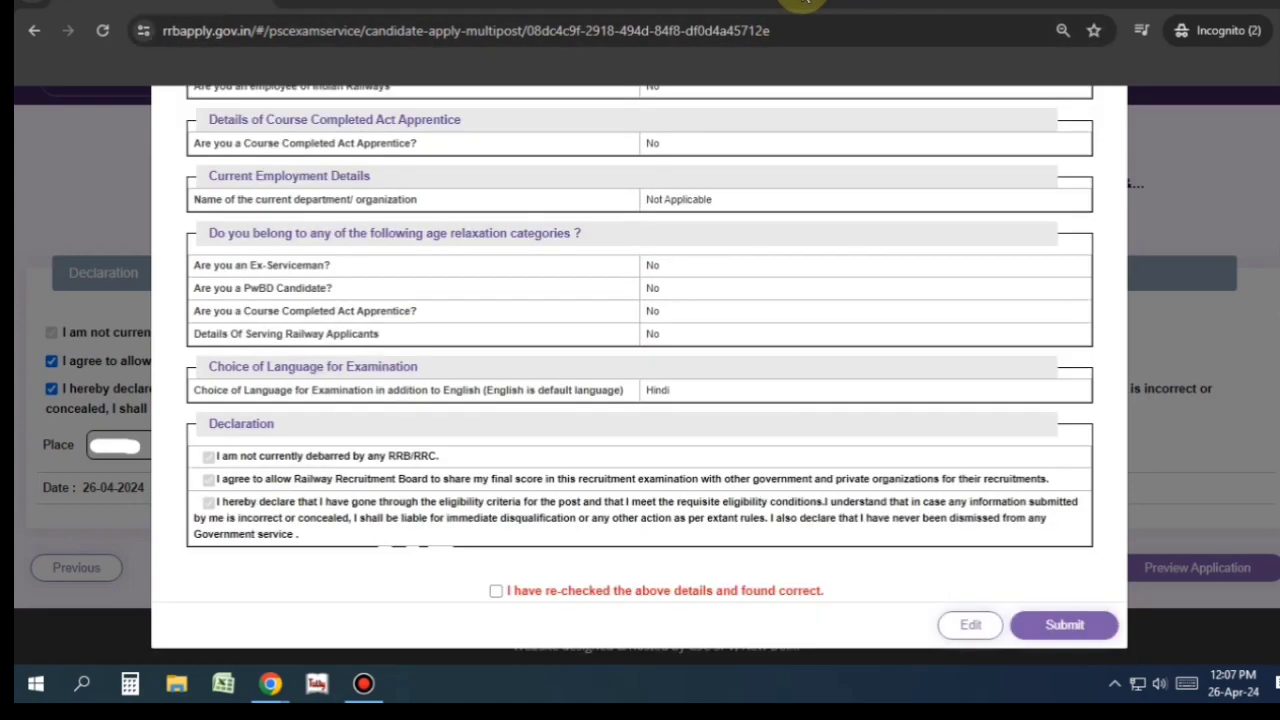
Step: Confirm the details were re-checked and finally submit the RPF Constable application
{"action": "left_click", "coordinate": [496, 591]}
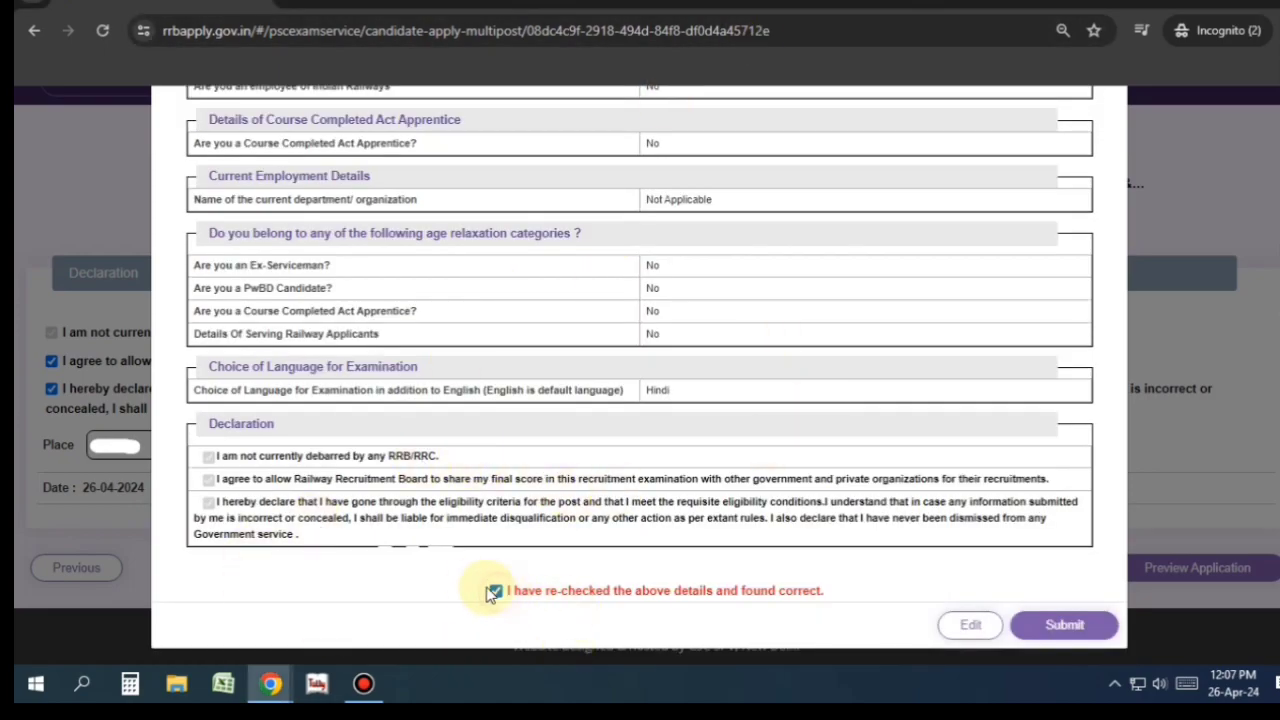
{"action": "left_click", "coordinate": [1068, 622]}
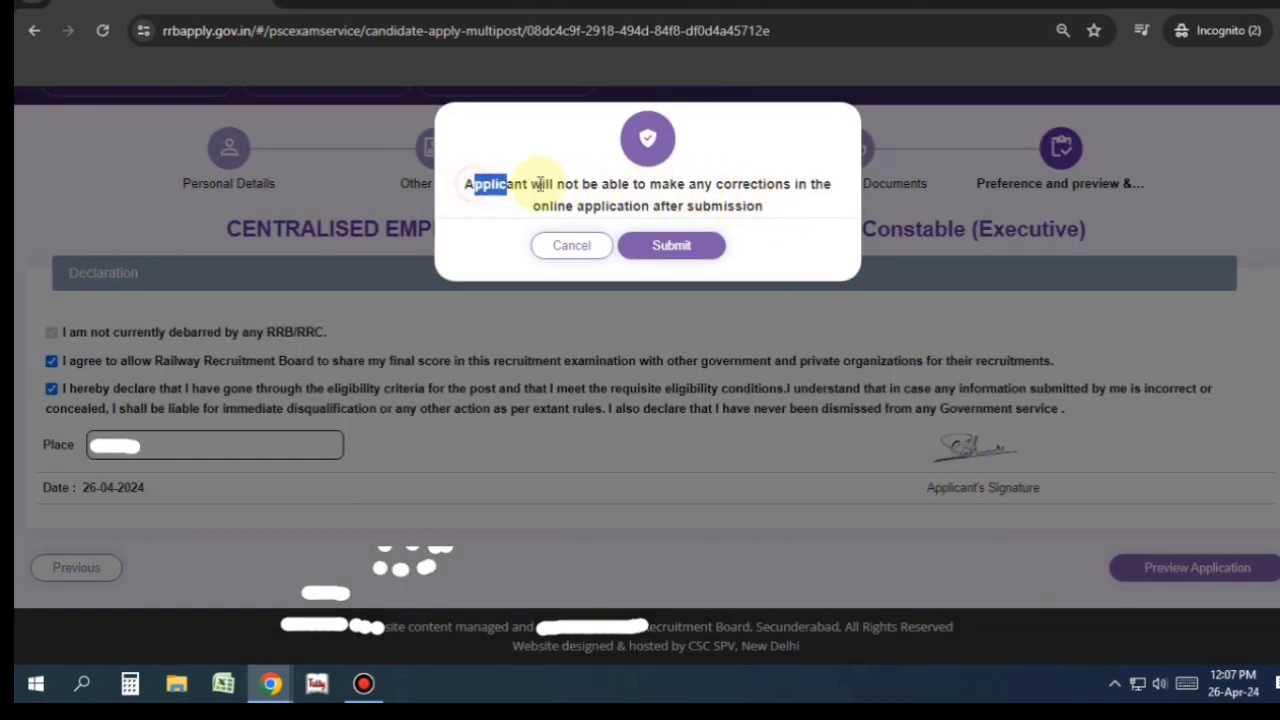
{"action": "left_click_drag", "start_coordinate": [672, 186], "coordinate": [776, 203]}
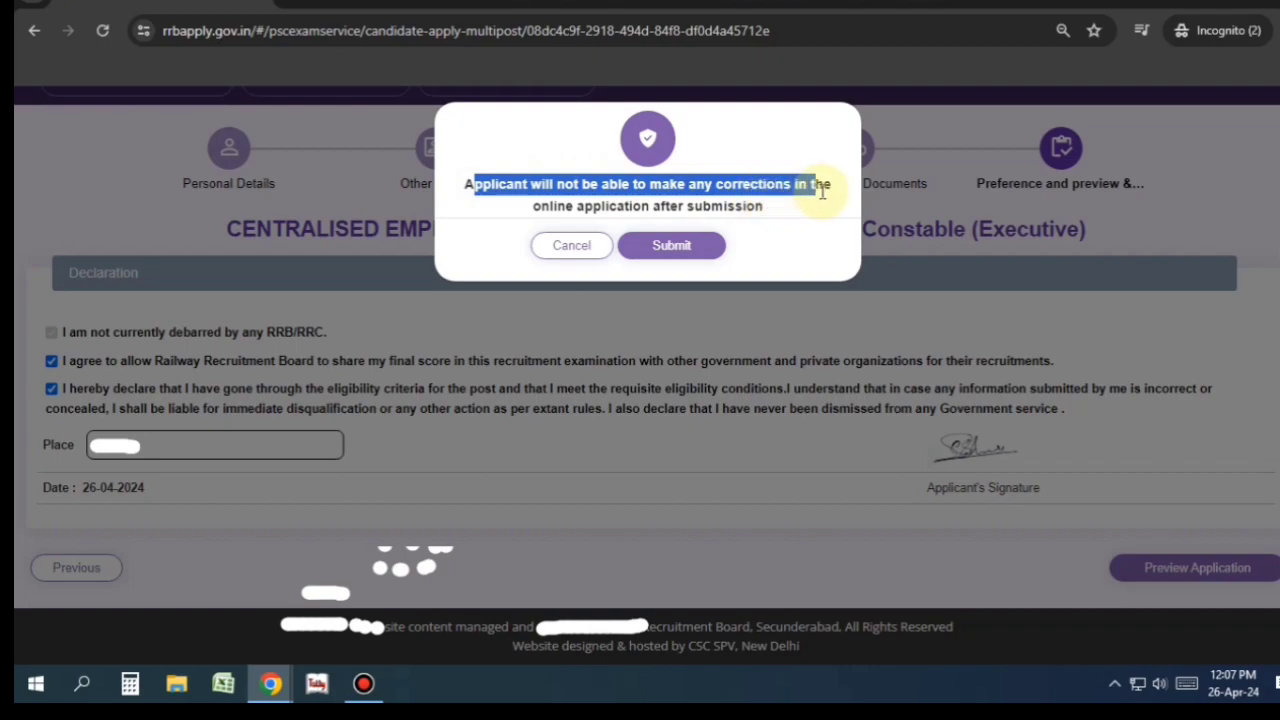
{"action": "left_click_drag", "start_coordinate": [549, 206], "coordinate": [800, 207]}
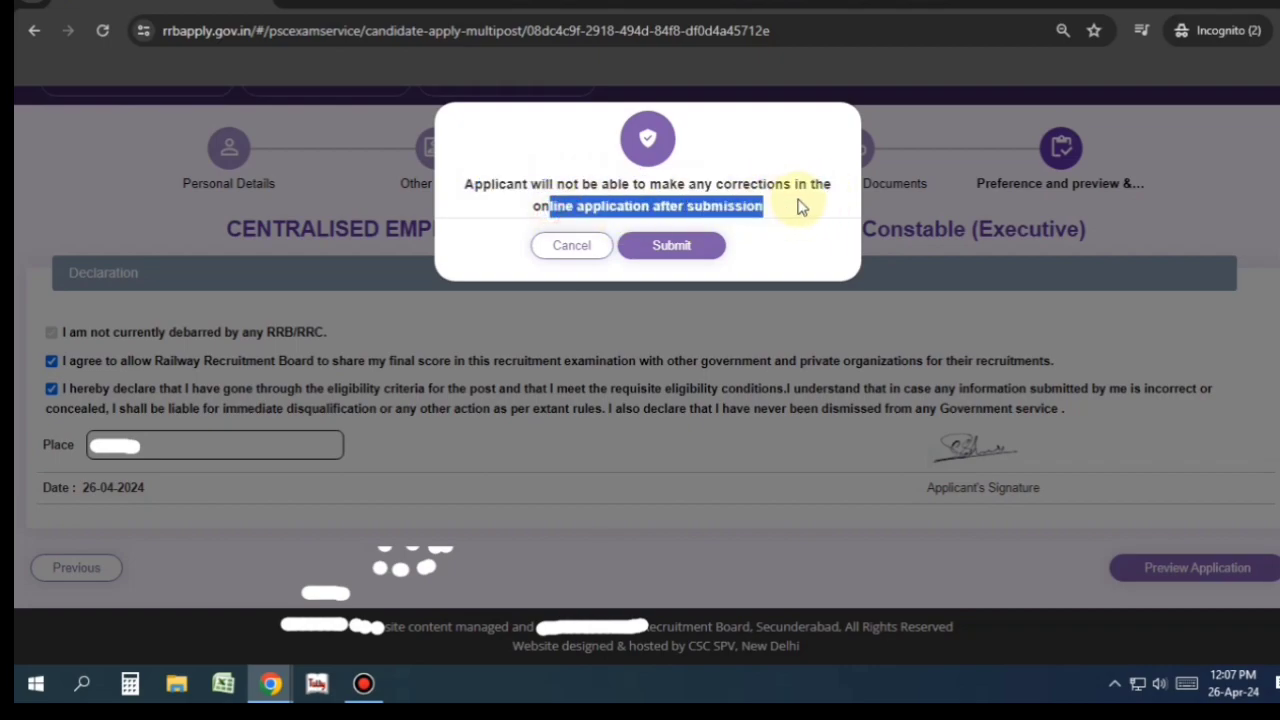
{"action": "left_click", "coordinate": [676, 247]}
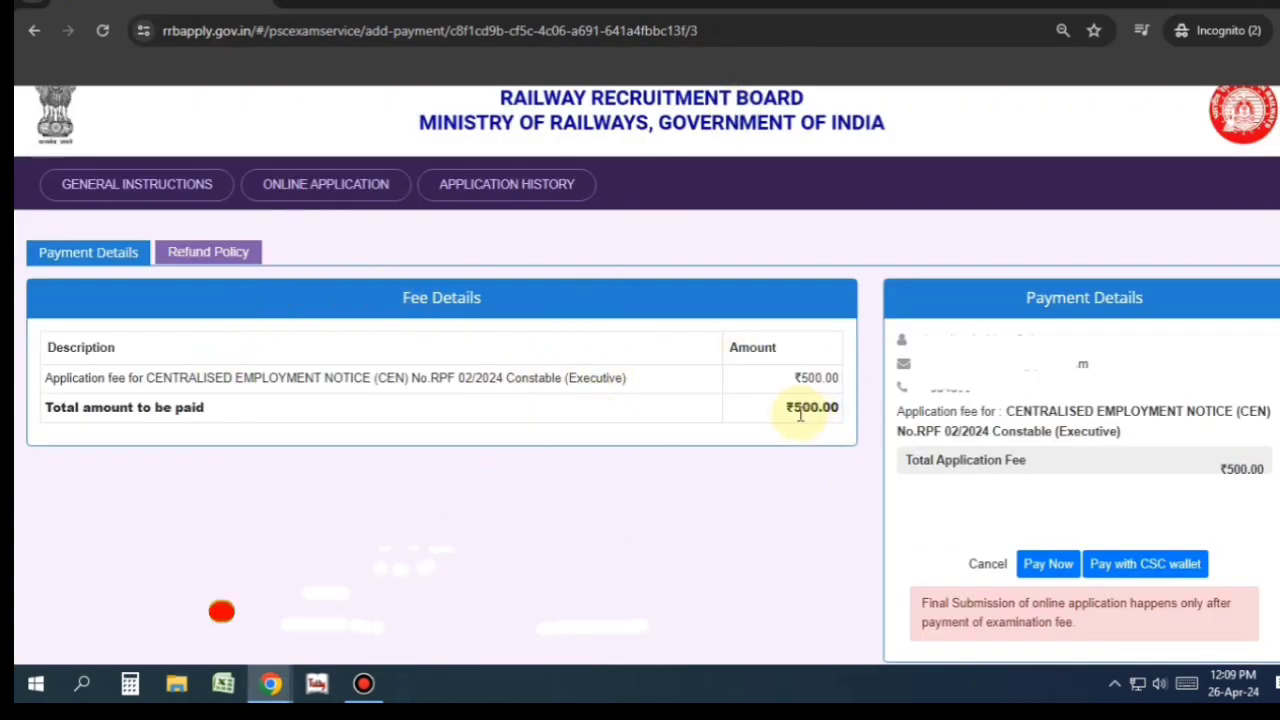
Step: Choose Pay Now for the ₹500.00 fee, agree to the Terms & Conditions, and proceed to SBIePay
{"action": "left_click_drag", "start_coordinate": [808, 408], "coordinate": [837, 423]}
{"action": "left_click", "coordinate": [715, 465]}
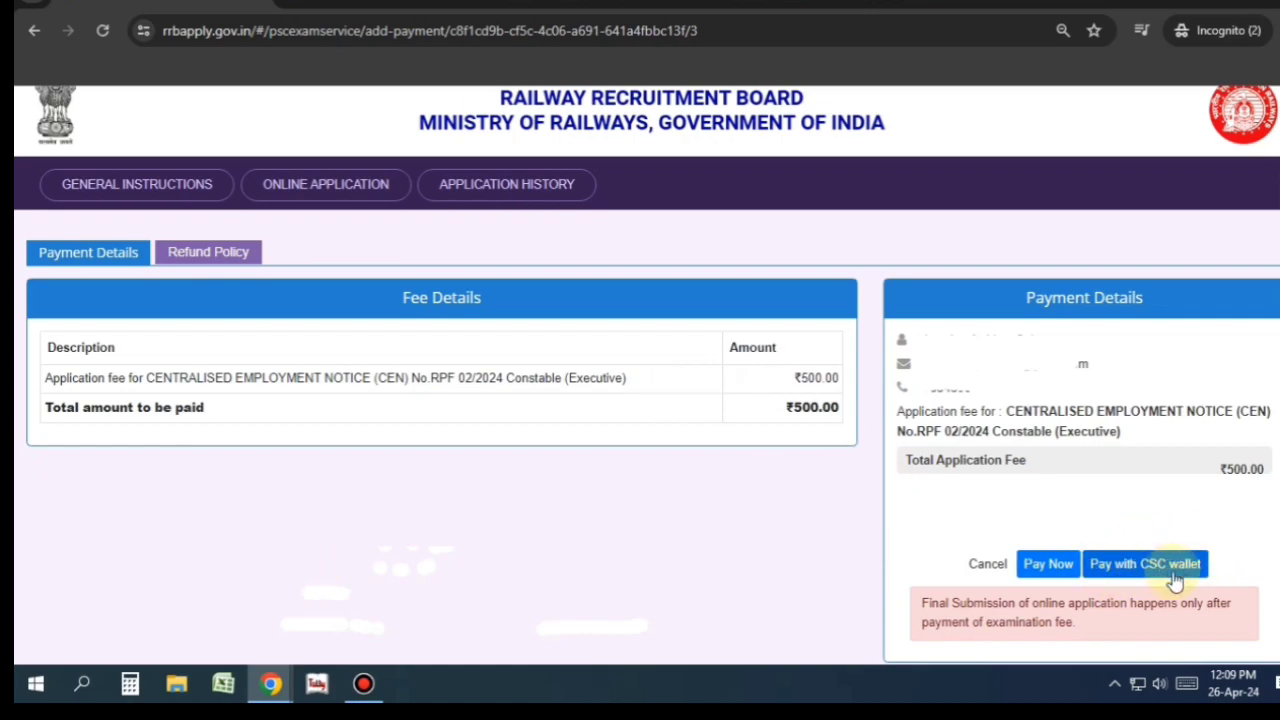
{"action": "left_click", "coordinate": [1045, 565]}
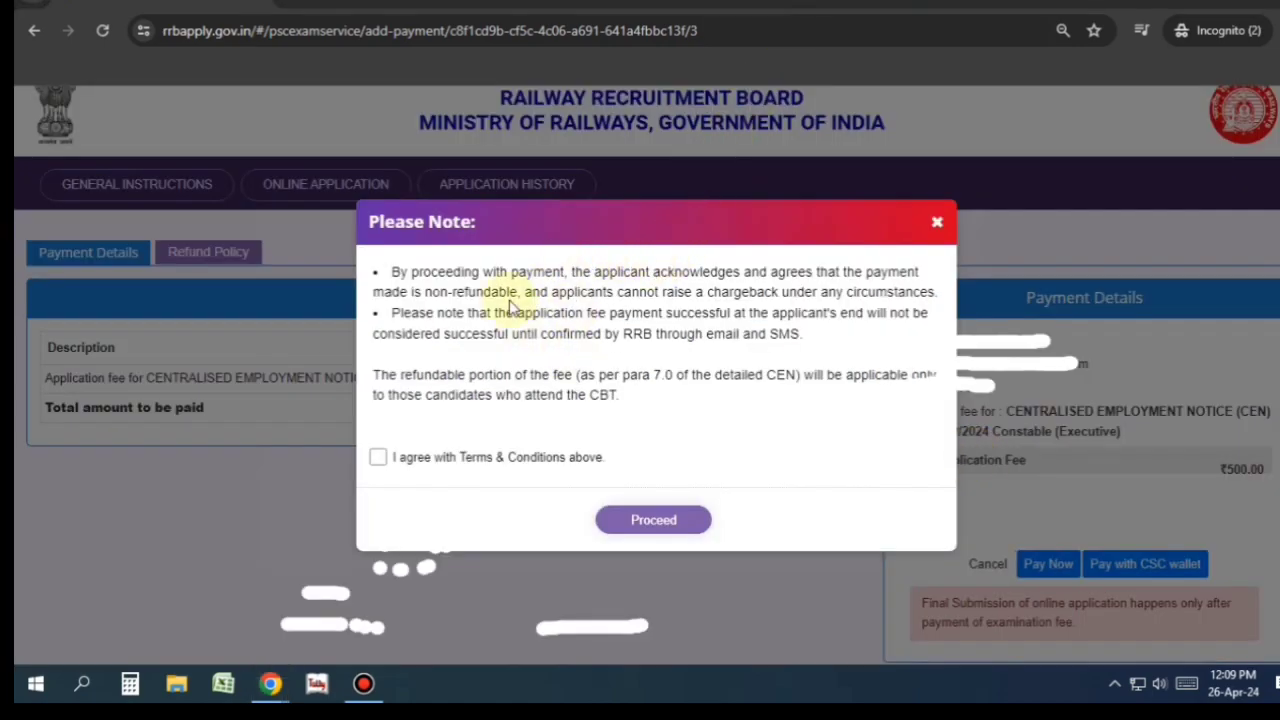
{"action": "left_click", "coordinate": [377, 459]}
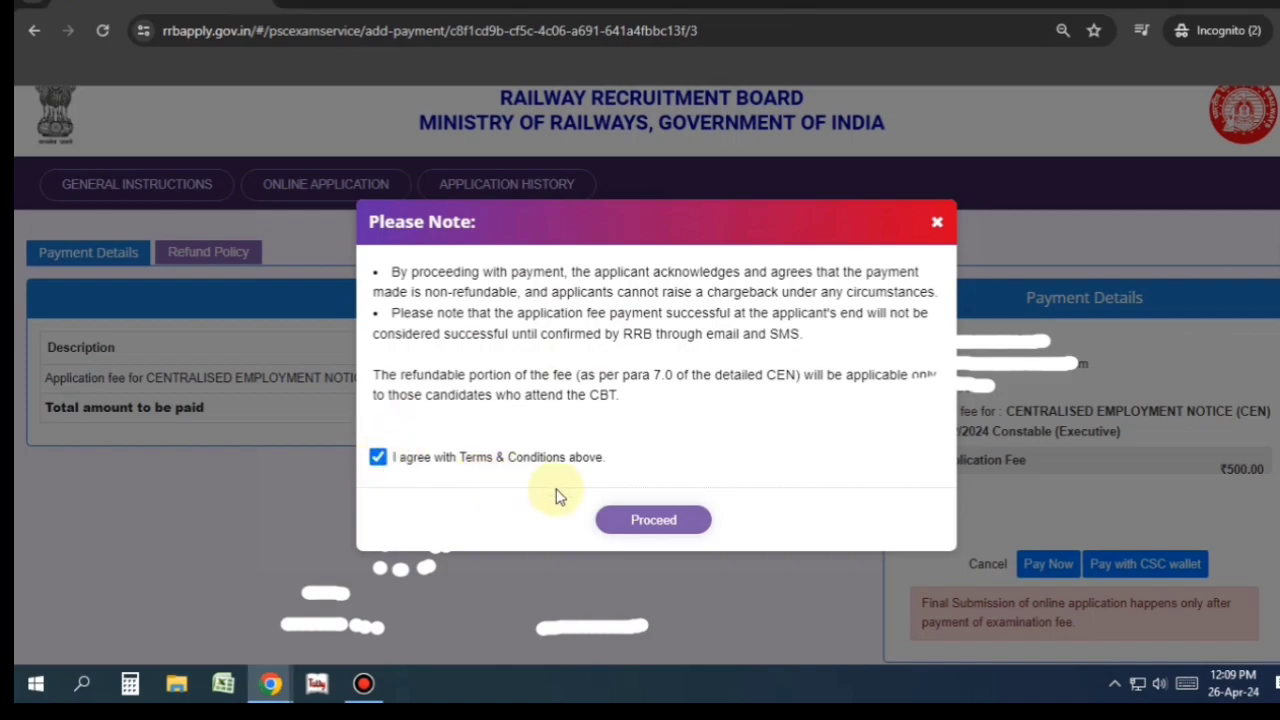
{"action": "left_click", "coordinate": [666, 532]}
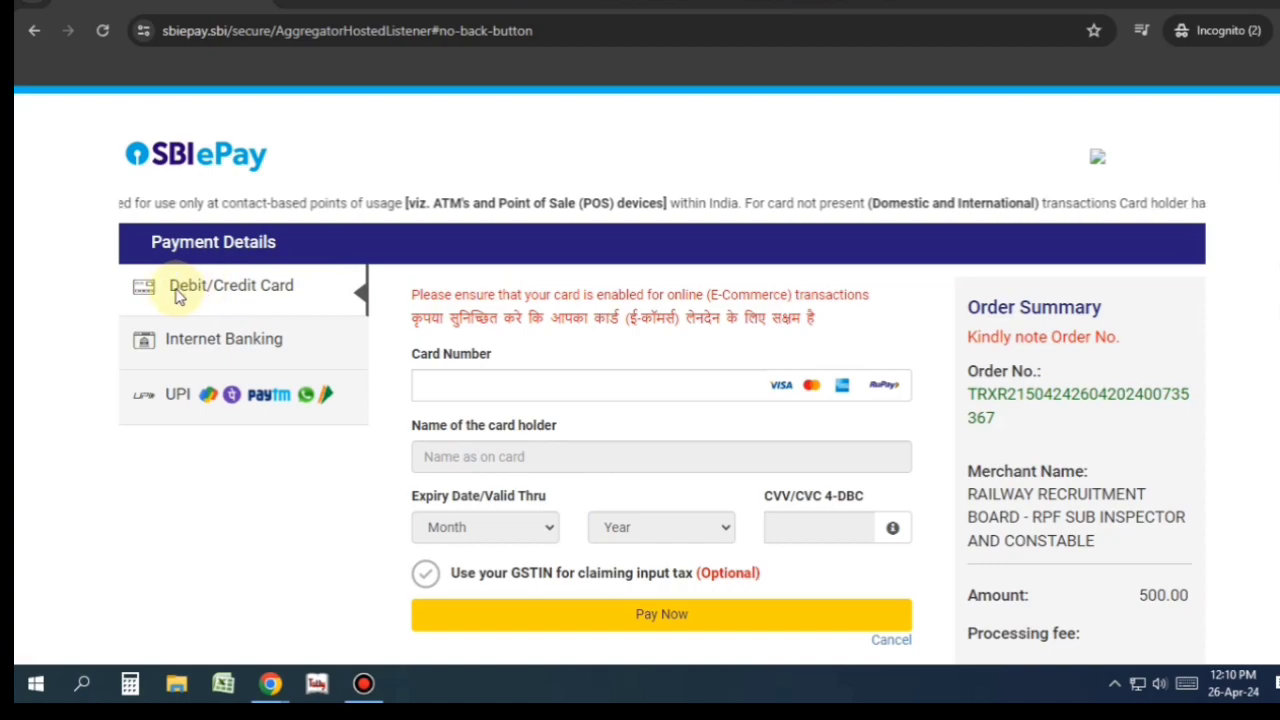
Step: Pay the 500.00 order by UPI QR code, then review the payment in Application History
{"action": "left_click_drag", "start_coordinate": [176, 290], "coordinate": [340, 288]}
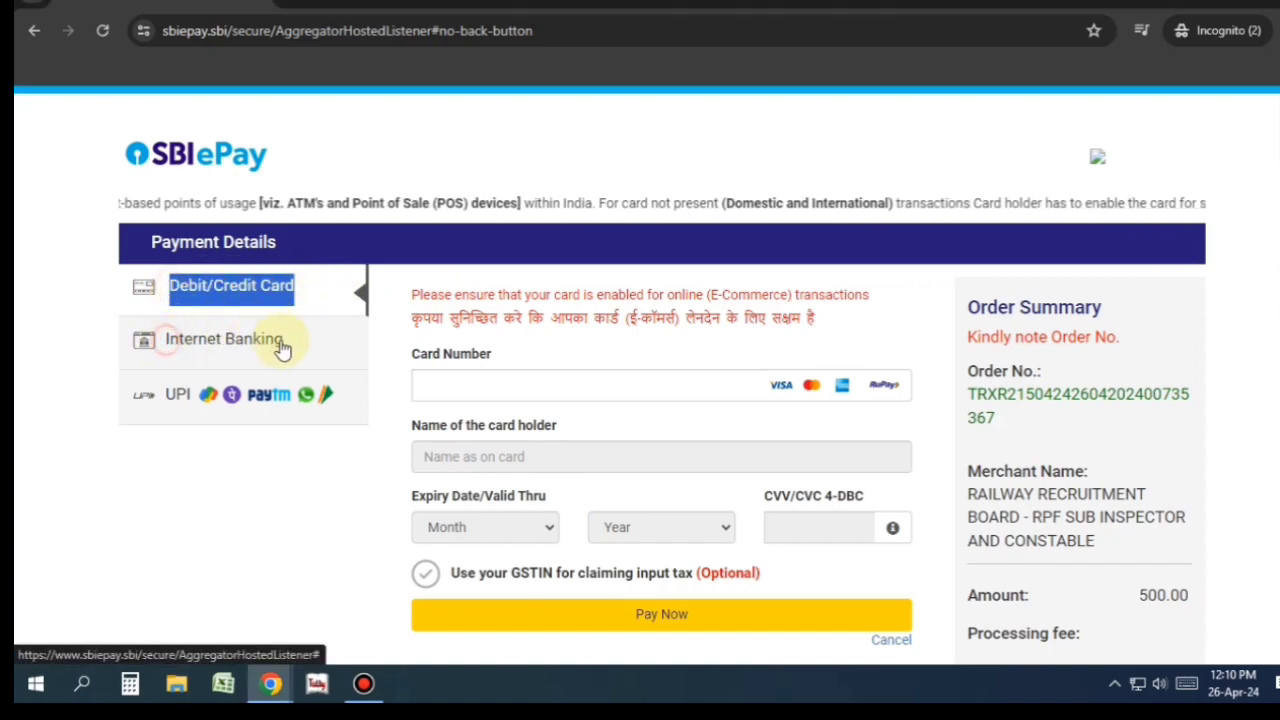
{"action": "left_click", "coordinate": [265, 398]}
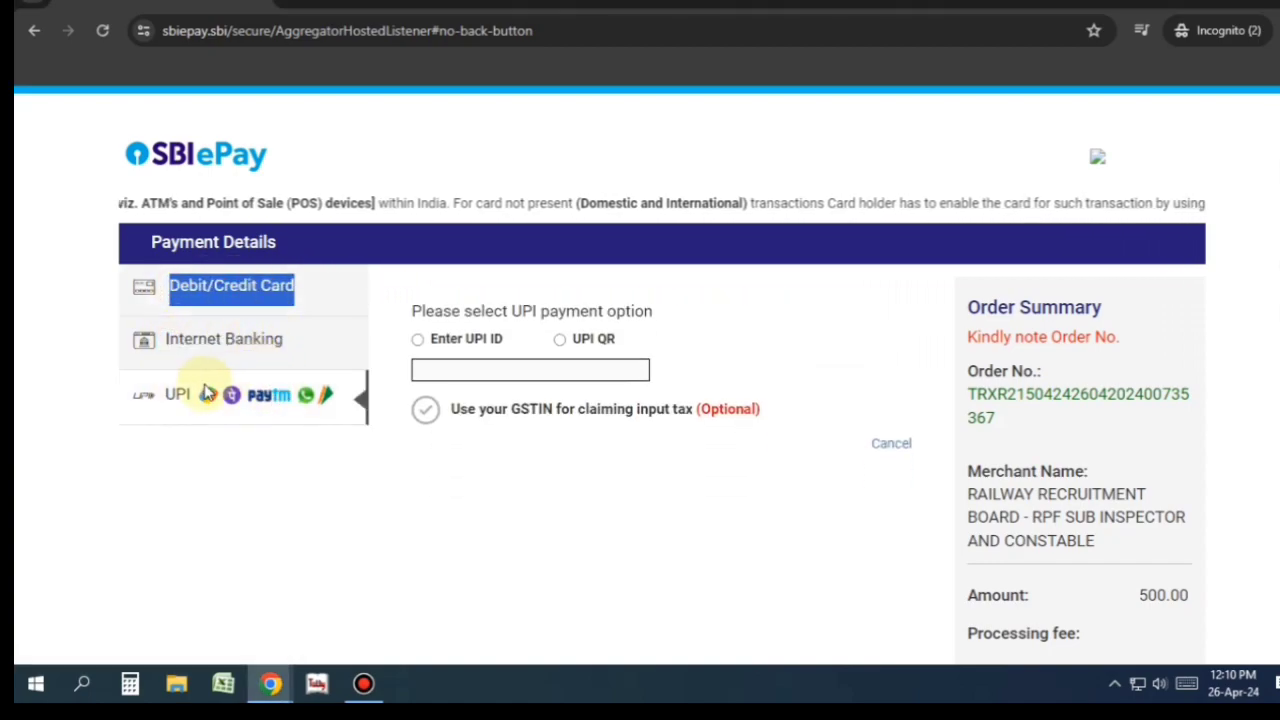
{"action": "left_click", "coordinate": [562, 340]}
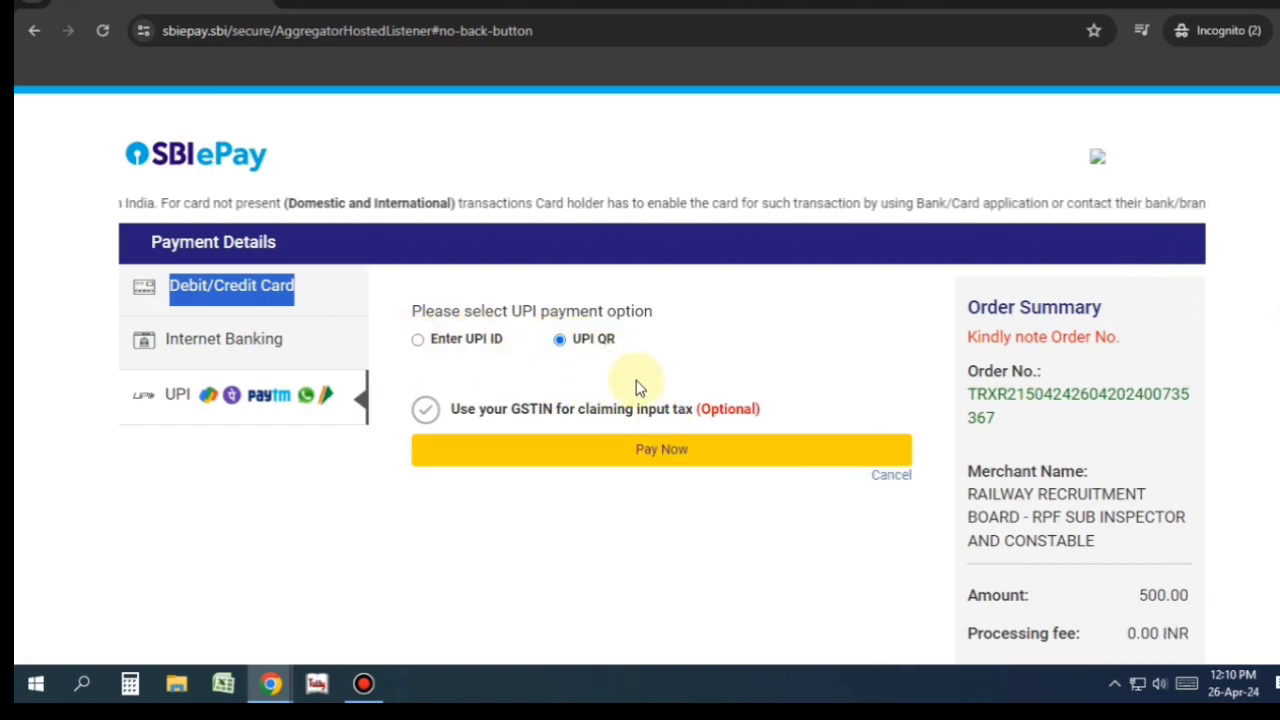
{"action": "left_click", "coordinate": [658, 451]}
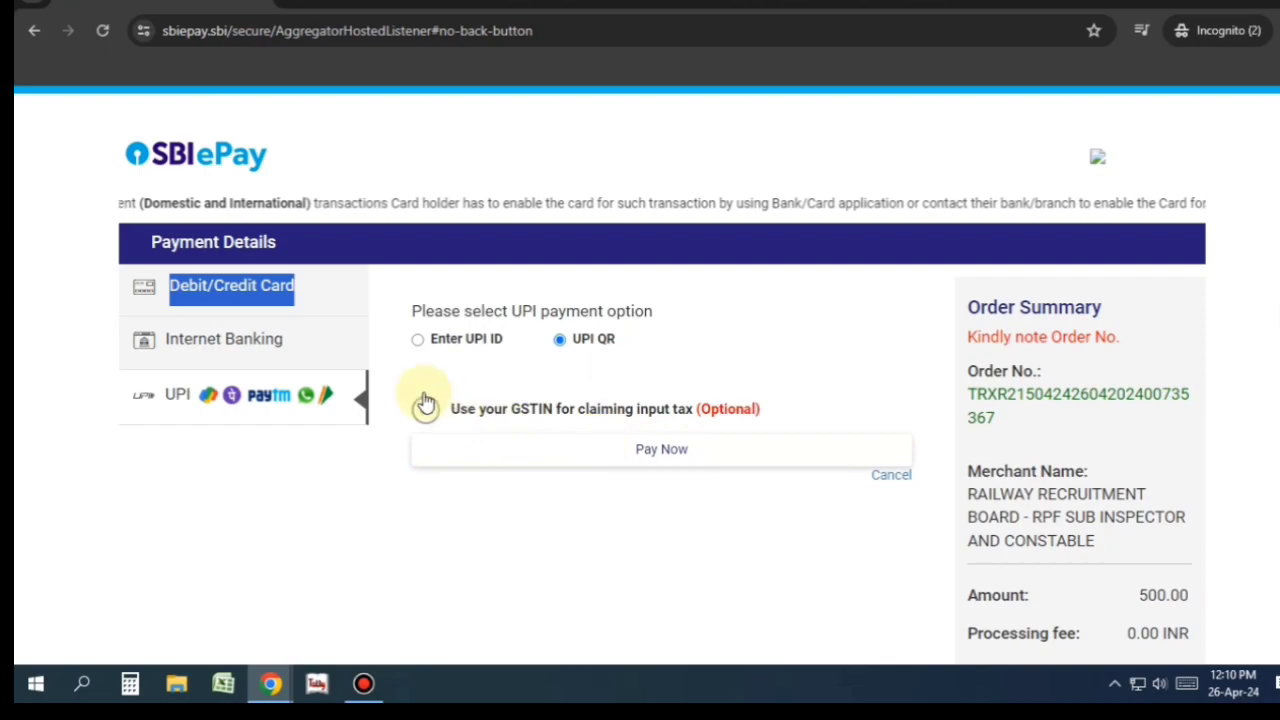
{"action": "left_click", "coordinate": [648, 452]}
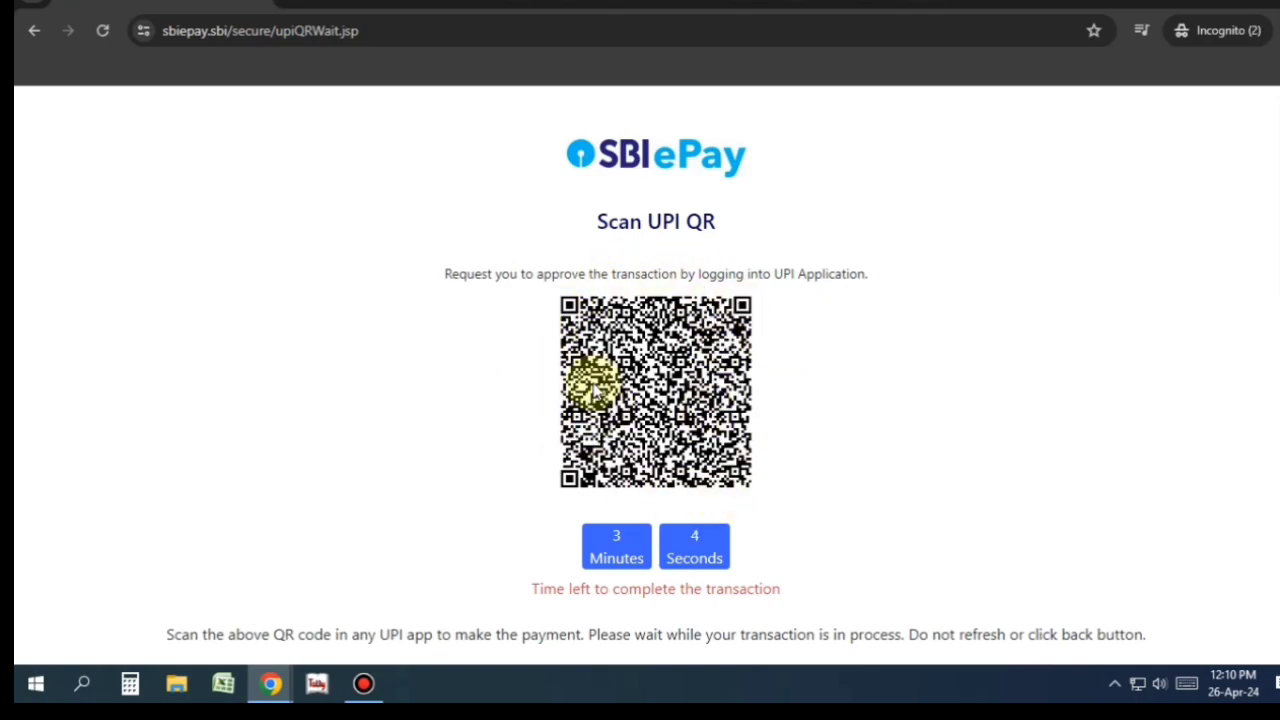
{"action": "scroll", "coordinate": [683, 441], "scroll_direction": "down", "scroll_amount": 1}
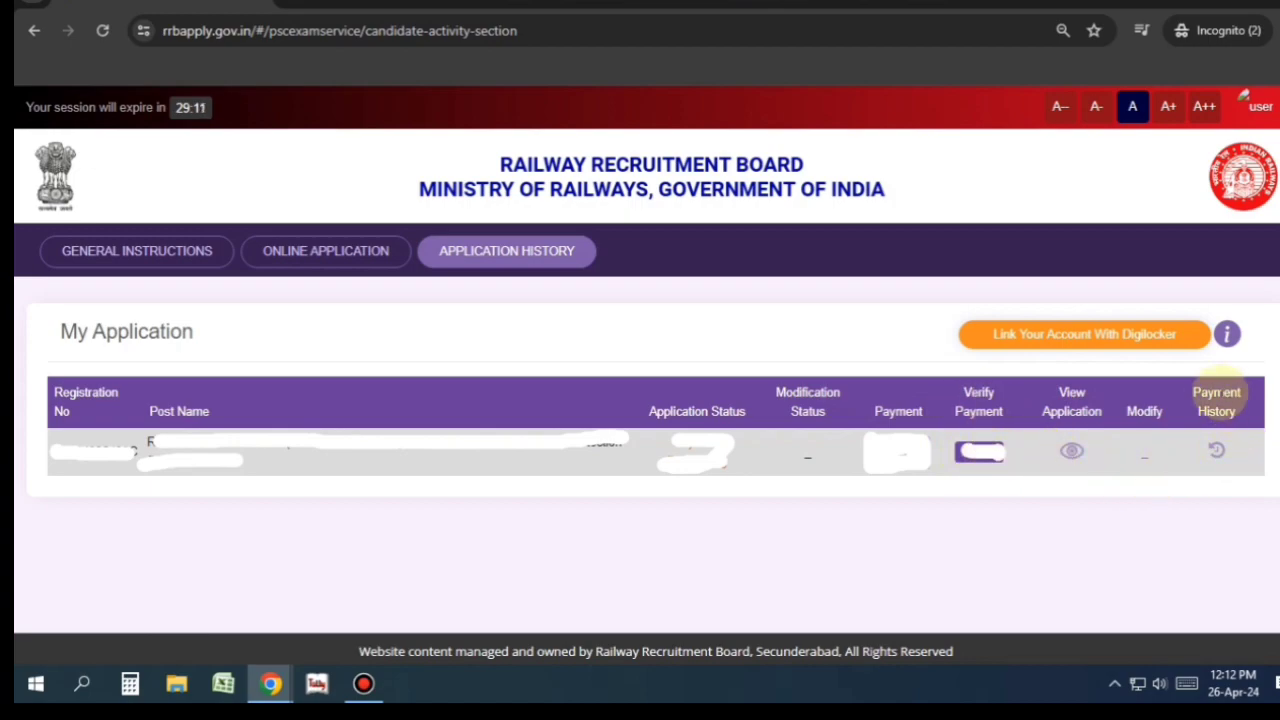
{"action": "left_click_drag", "start_coordinate": [1185, 393], "coordinate": [1247, 436]}
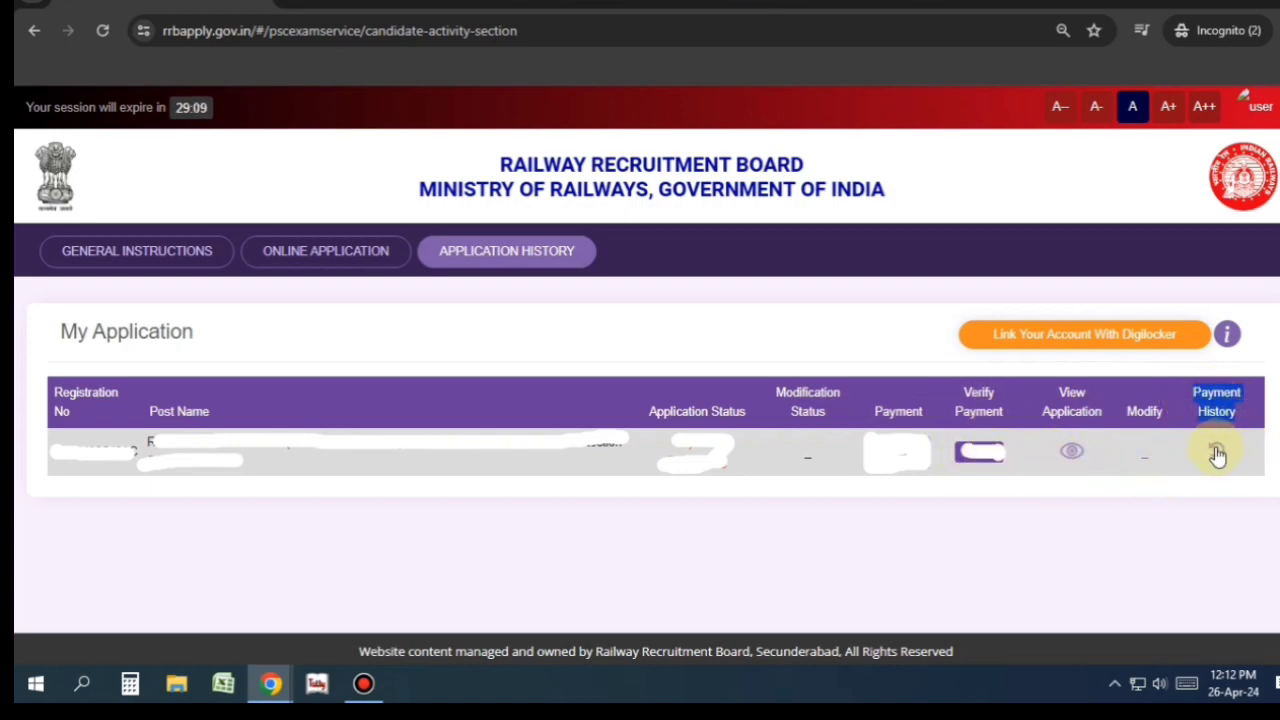